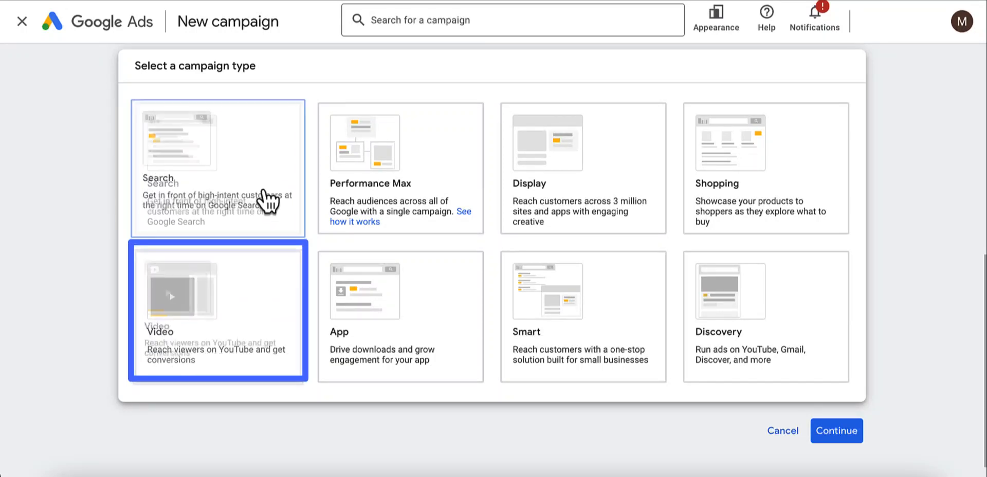
click(269, 291)
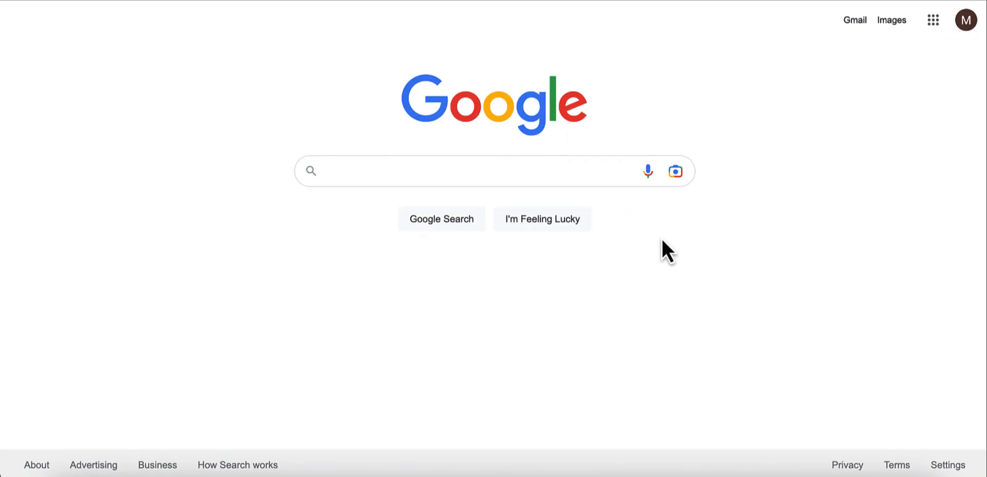
- Search Google for "google adwords" and open the sponsored Google Ads result
click(413, 182)
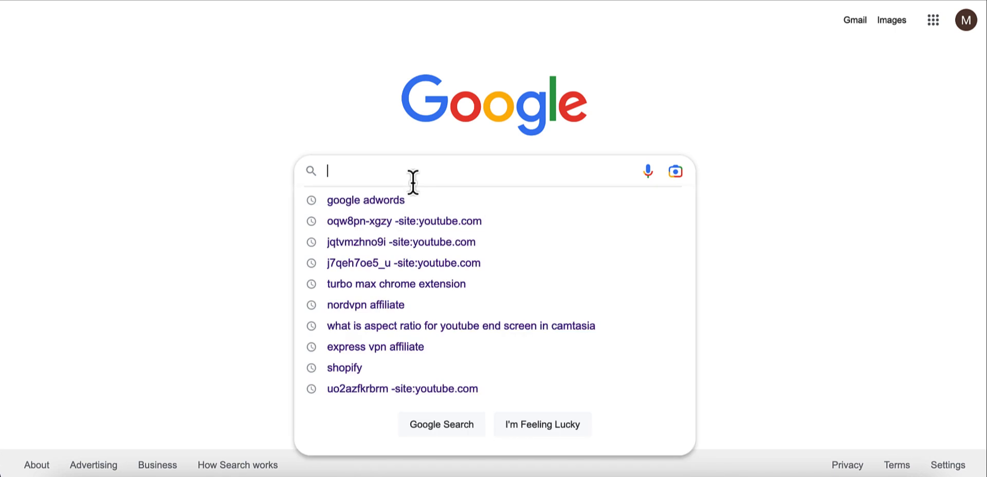
text(google)
key(Down)
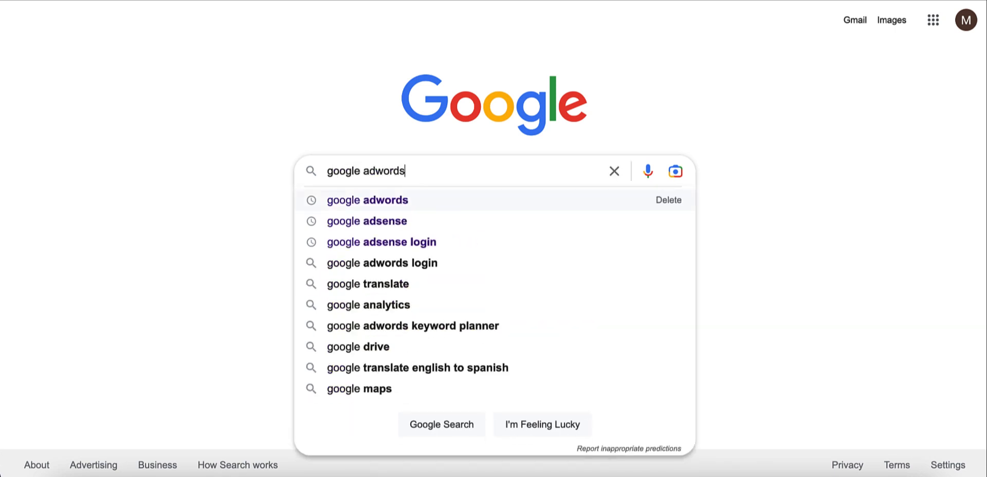
key(Return)
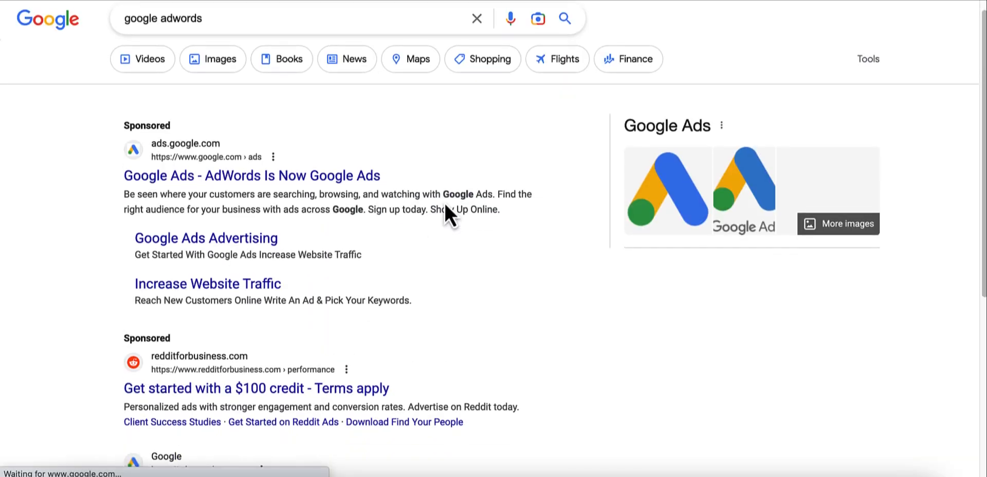
click(232, 181)
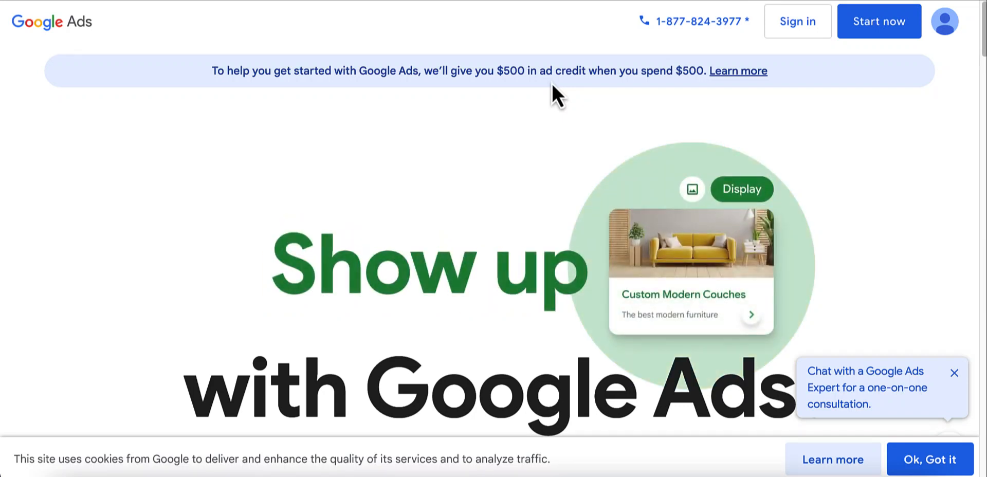
- Sign in to Google Ads, open the first listed account and look over its overview page
click(795, 22)
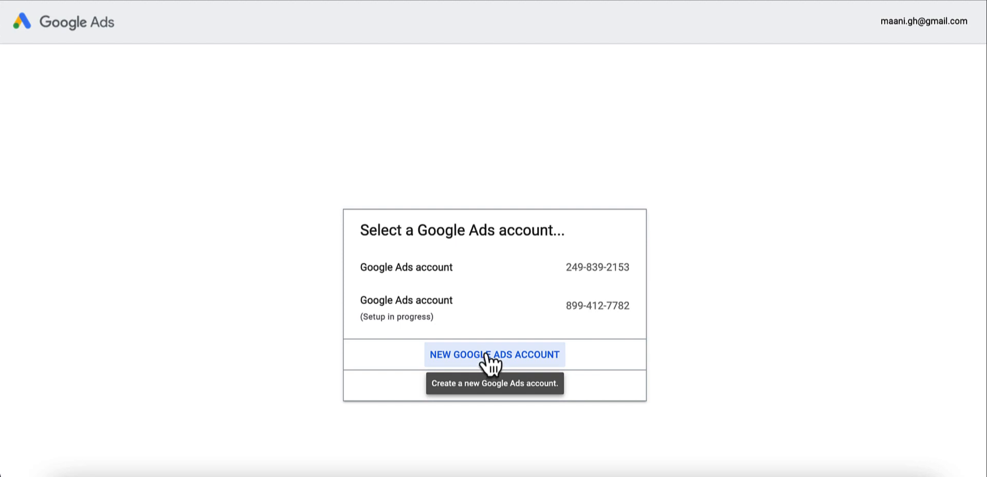
click(496, 268)
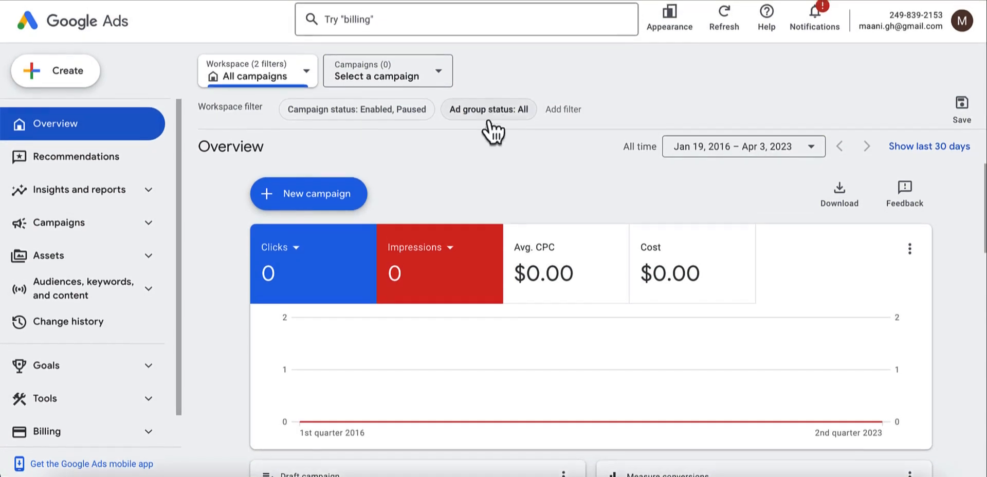
scroll(501, 176, down, 5)
scroll(500, 168, up, 5)
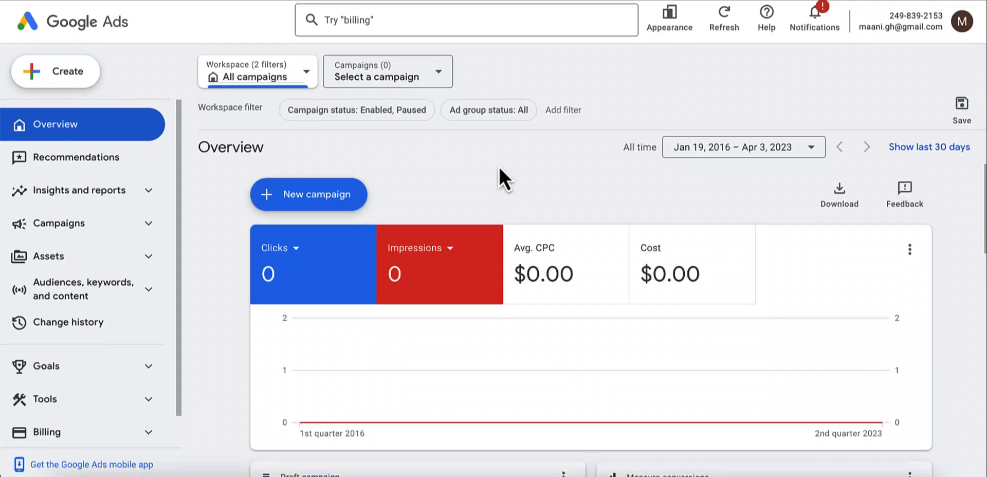
- Create a new campaign with the objective "Create a campaign without a goal's guidance"
click(72, 80)
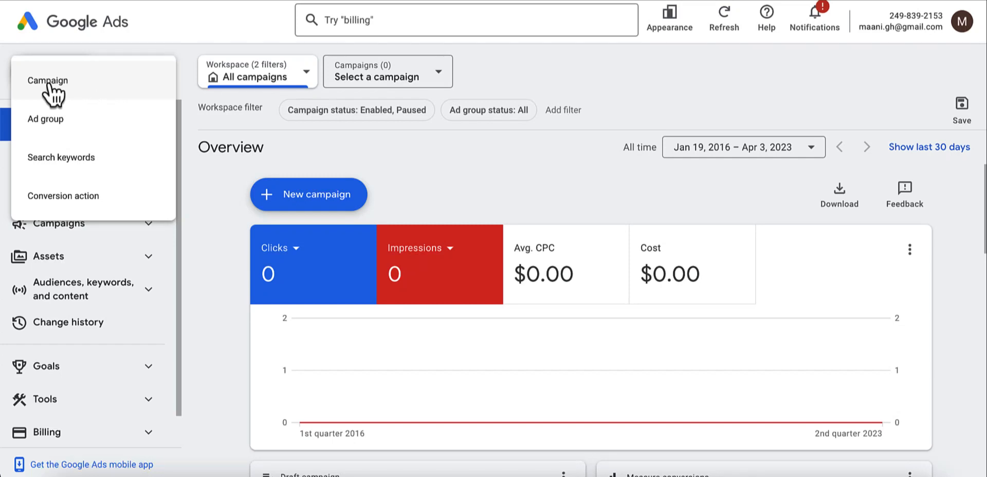
click(70, 83)
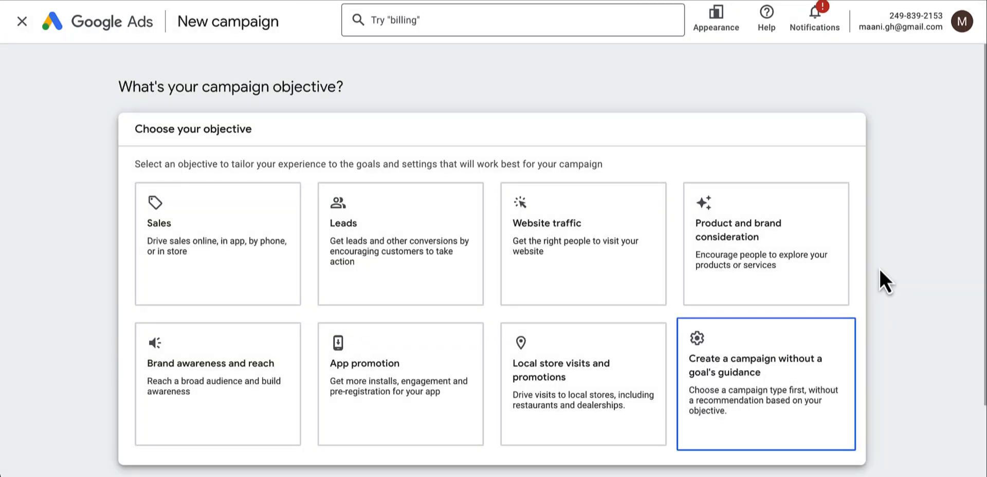
scroll(880, 270, down, 2)
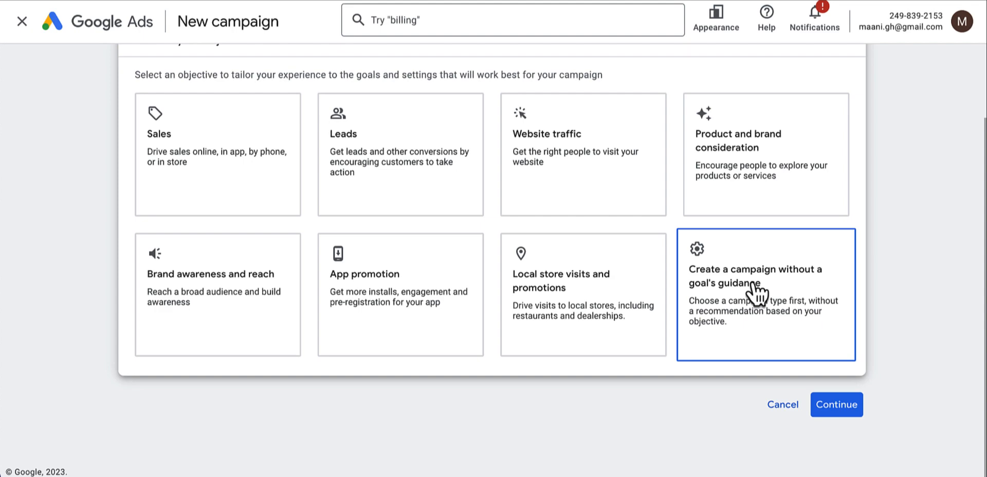
click(757, 295)
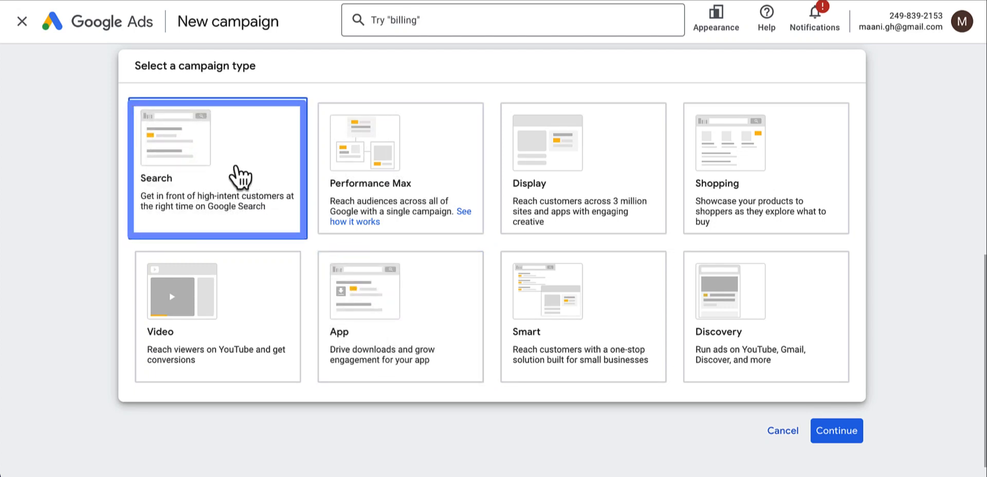
- Choose Search as the campaign type and Website visits as the result wanted from the campaign
click(235, 166)
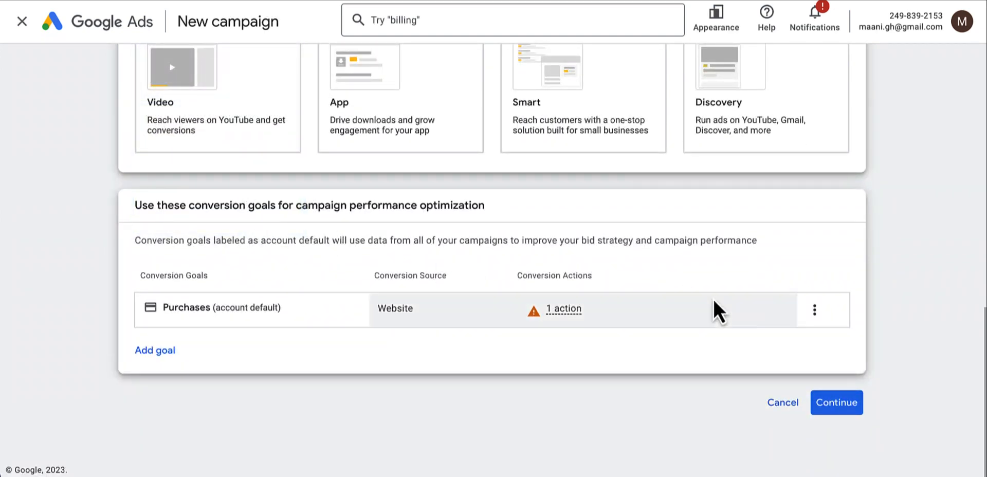
click(836, 404)
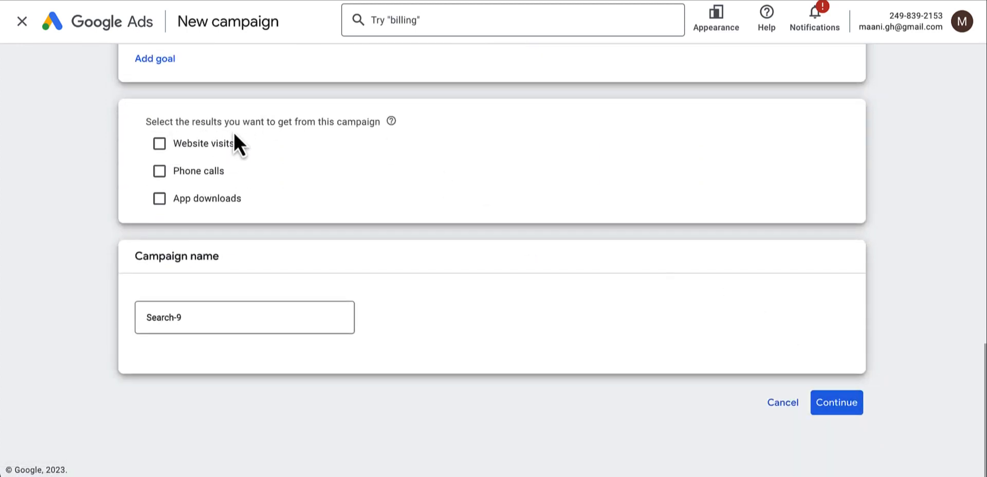
click(159, 144)
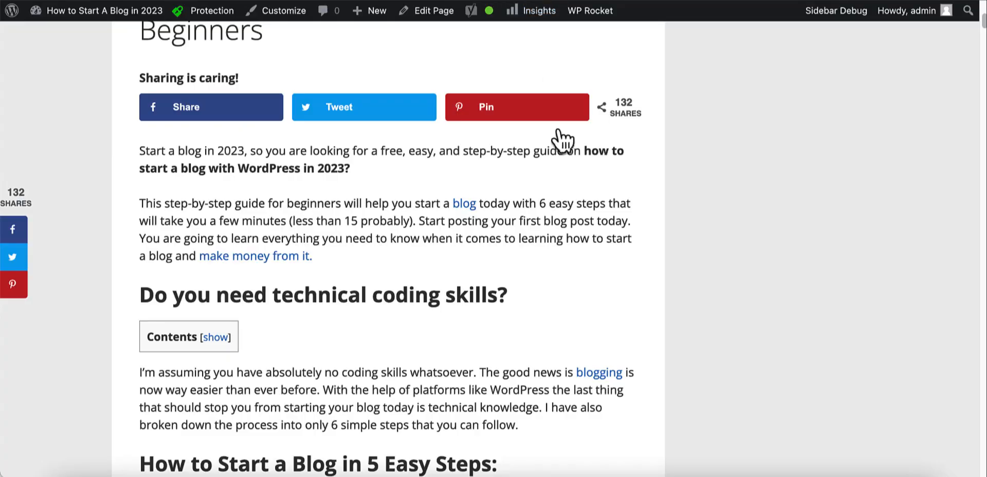
- Look through the "How to Start A Blog in 2023" website that the campaign will advertise
scroll(617, 205, up, 6)
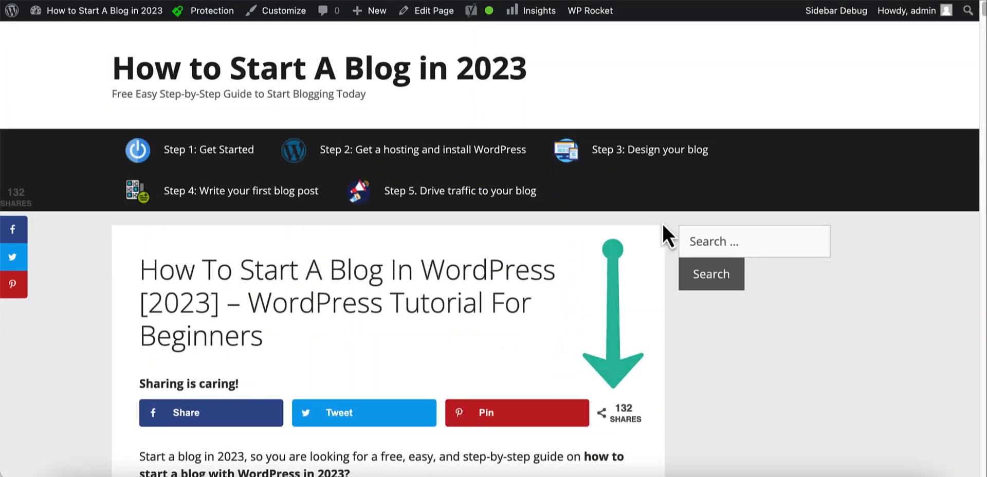
scroll(663, 223, down, 3)
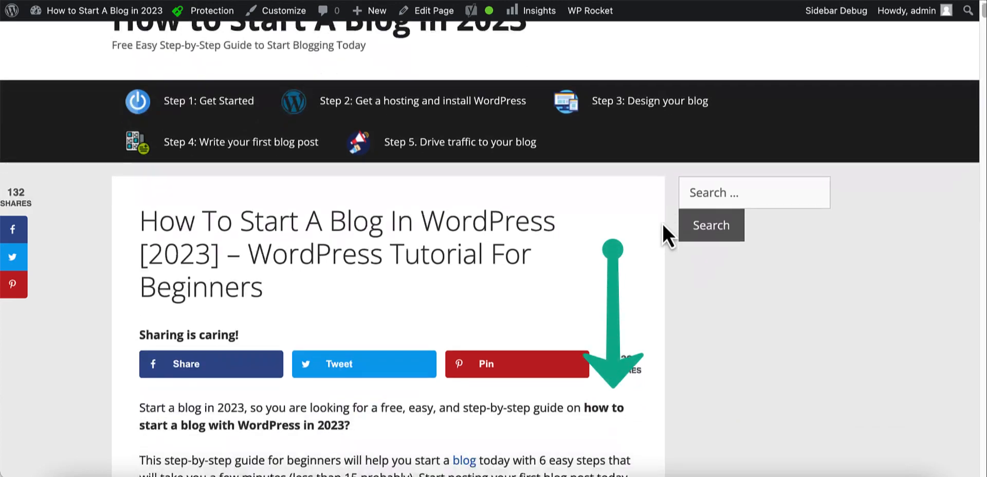
scroll(662, 224, down, 1)
scroll(663, 223, down, 3)
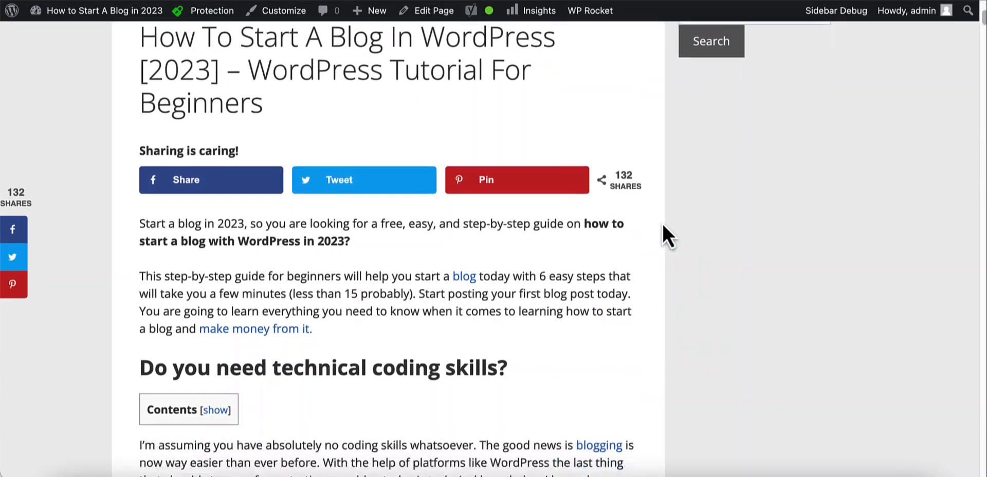
scroll(663, 226, down, 2)
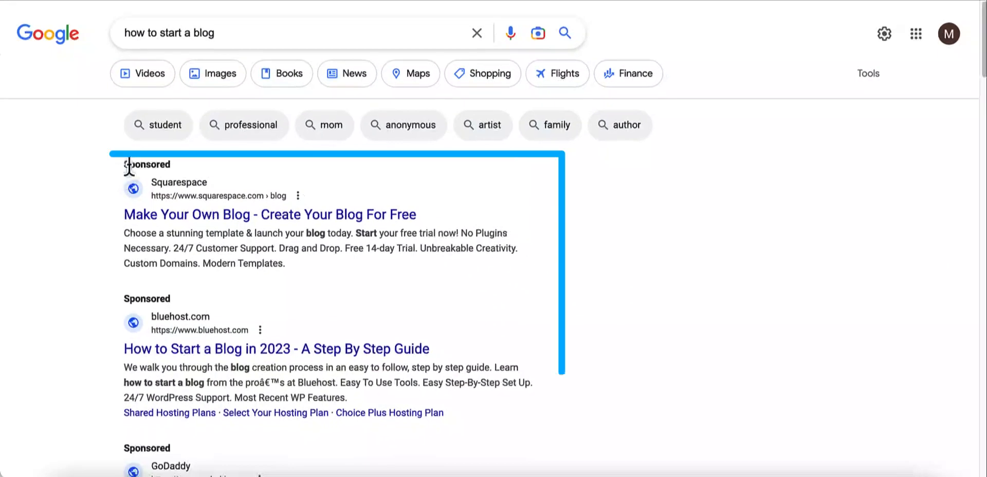
- Examine the sponsored Google results for "how to start a blog" as examples of search ads
double_click(129, 164)
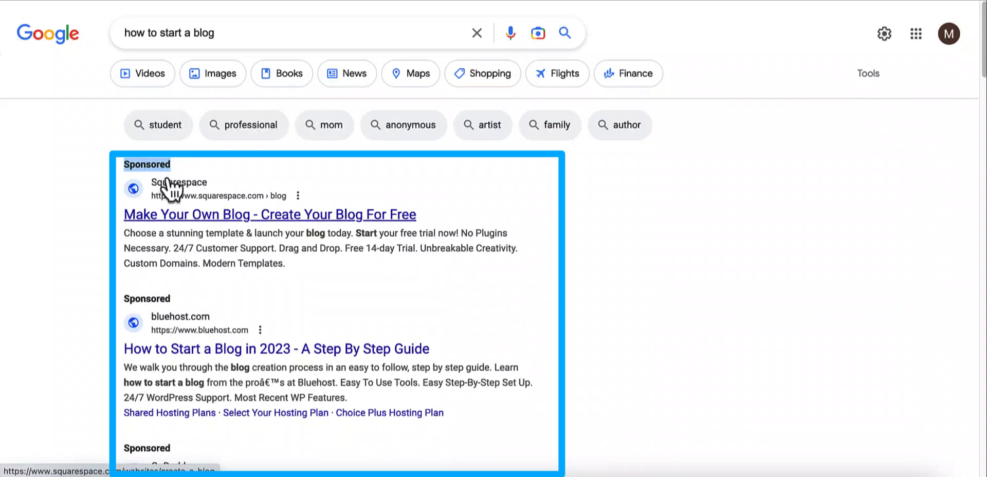
scroll(167, 190, down, 3)
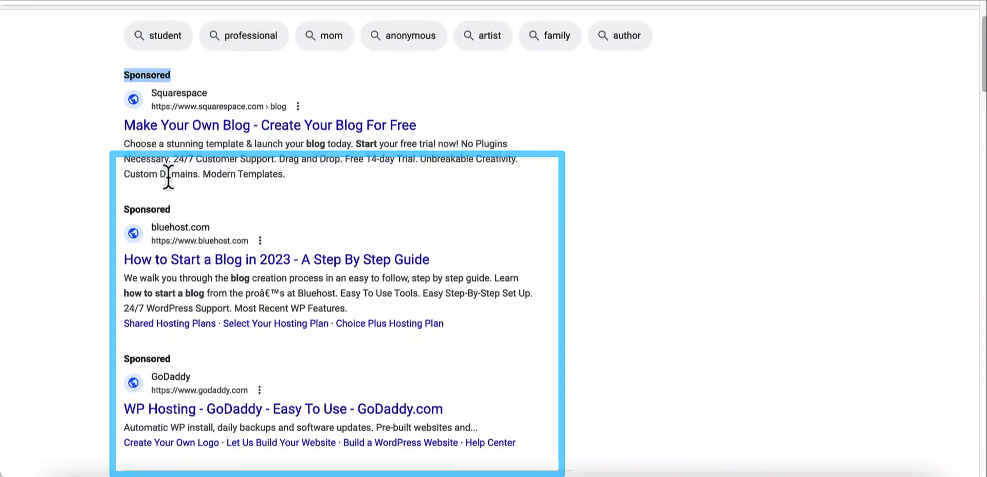
scroll(169, 177, down, 2)
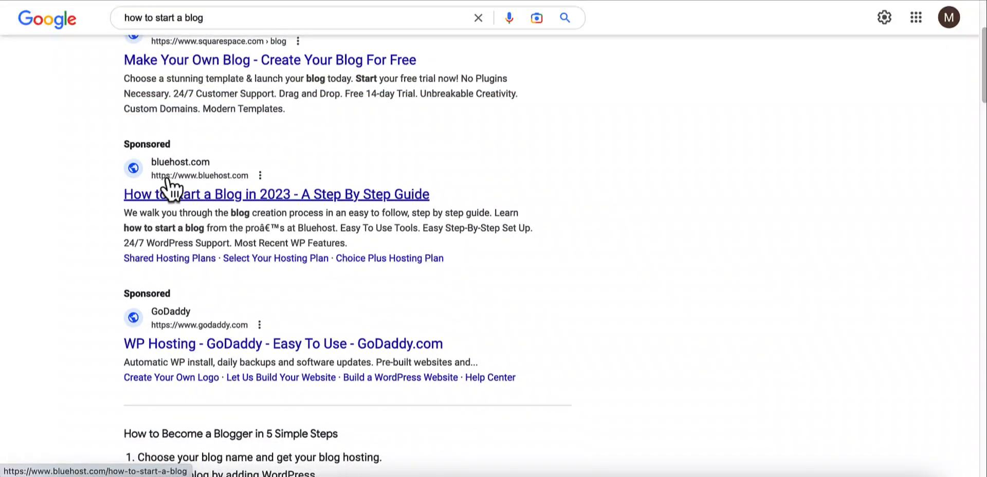
scroll(170, 190, down, 1)
scroll(168, 178, down, 2)
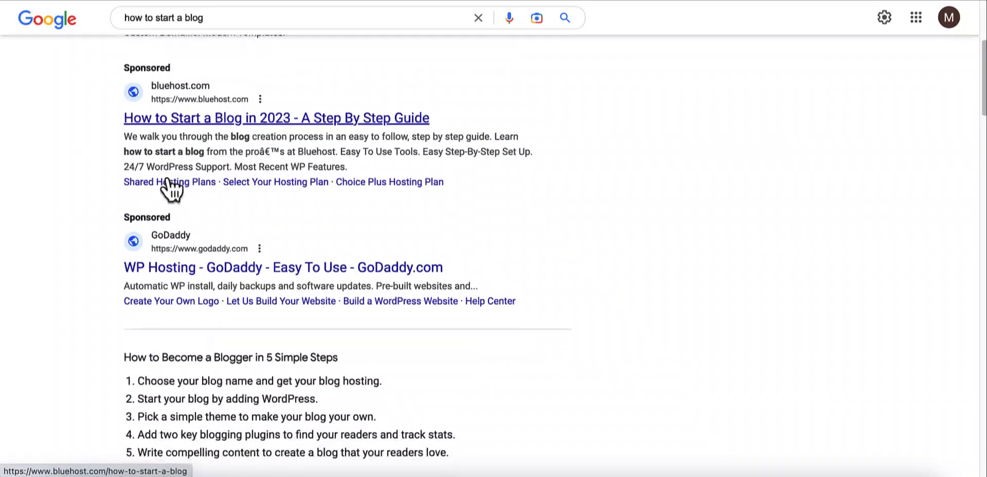
scroll(168, 177, down, 2)
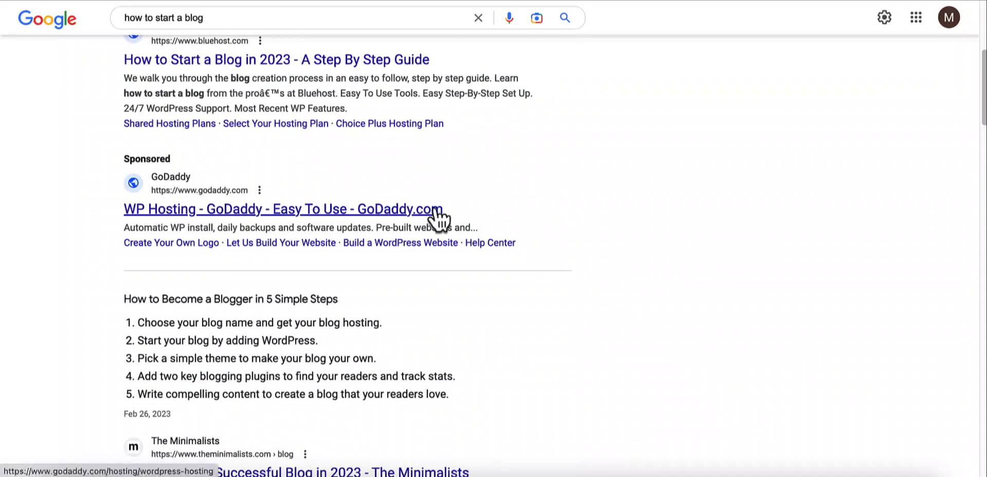
click(520, 1)
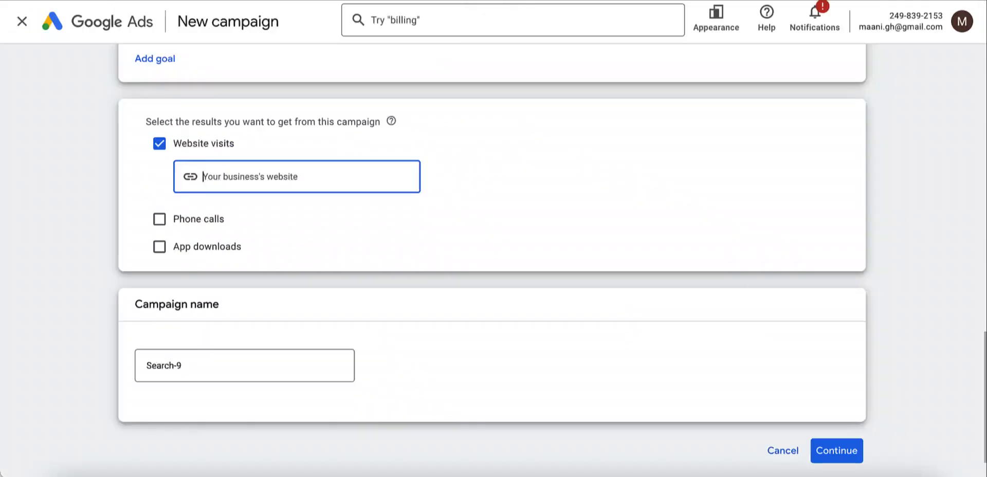
text(https://startablogeasy.com/)
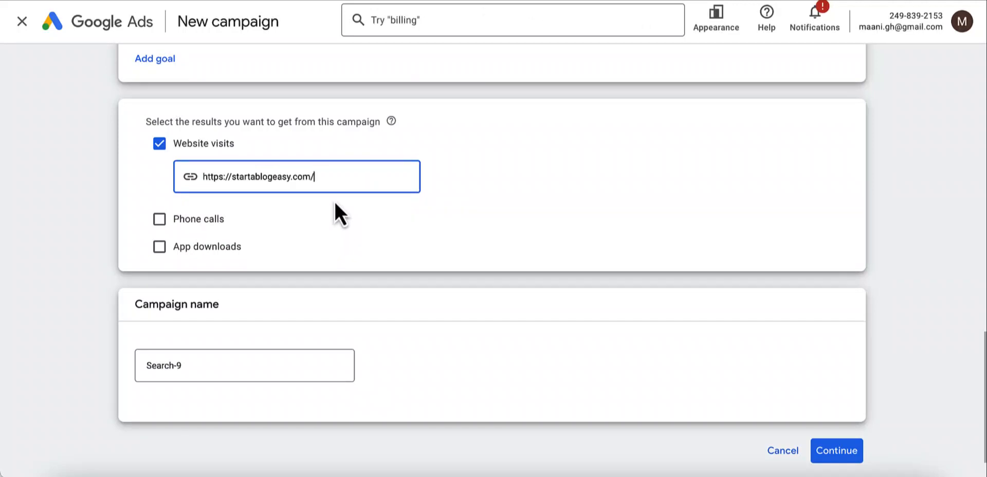
click(726, 112)
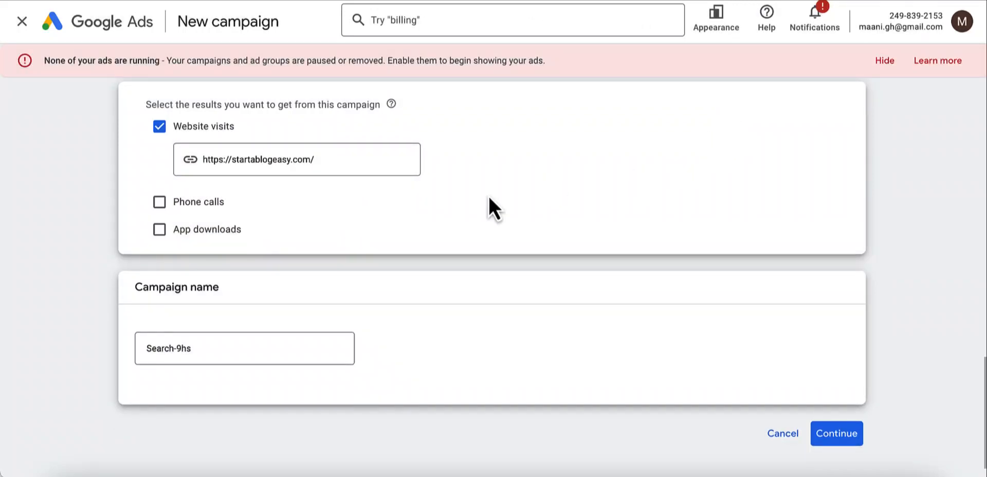
- Name the campaign "Search campaign for start a blog easy" and start it as new instead of finishing the saved draft
scroll(489, 198, down, 1)
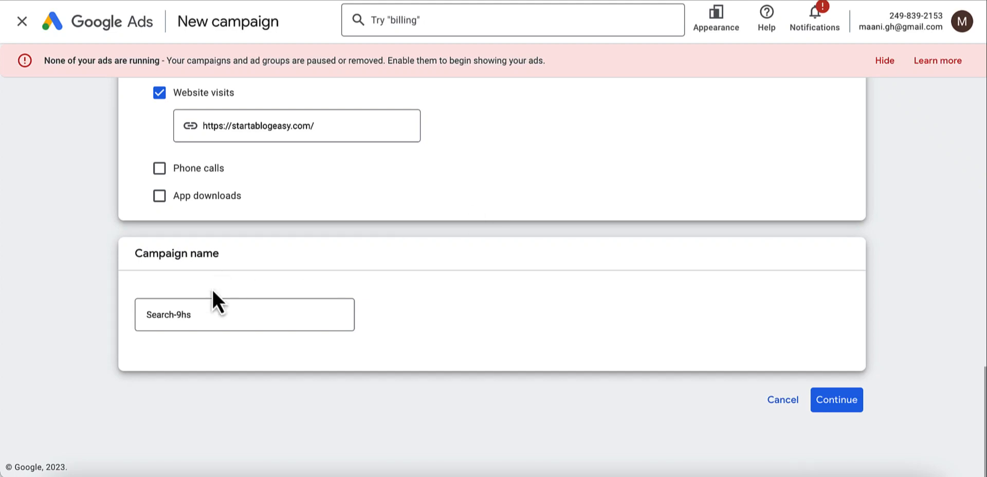
drag(220, 312, 53, 315)
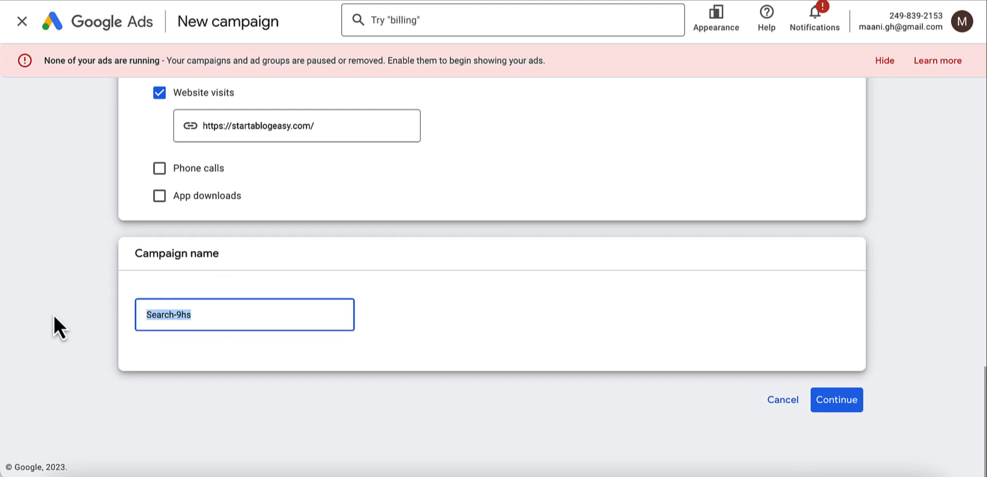
text(Search)
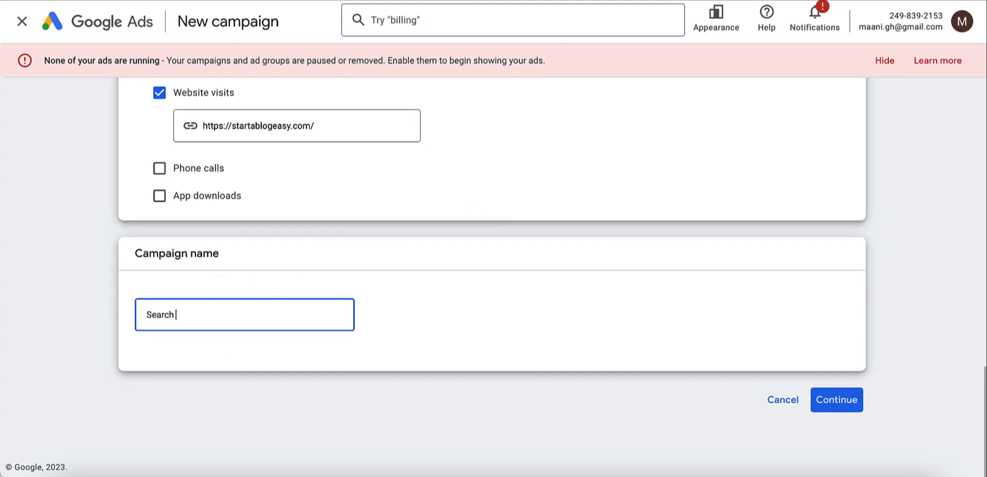
text( campaign for star)
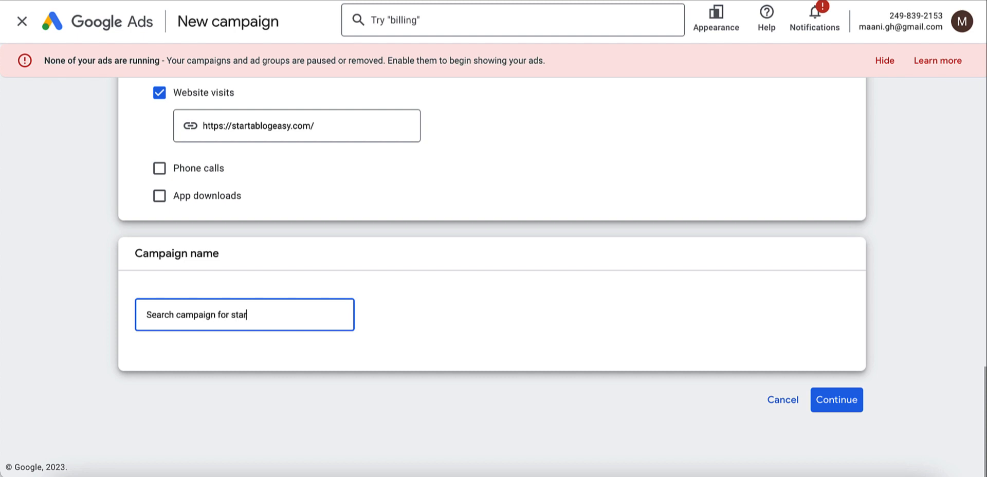
text(t a blog easy)
click(843, 406)
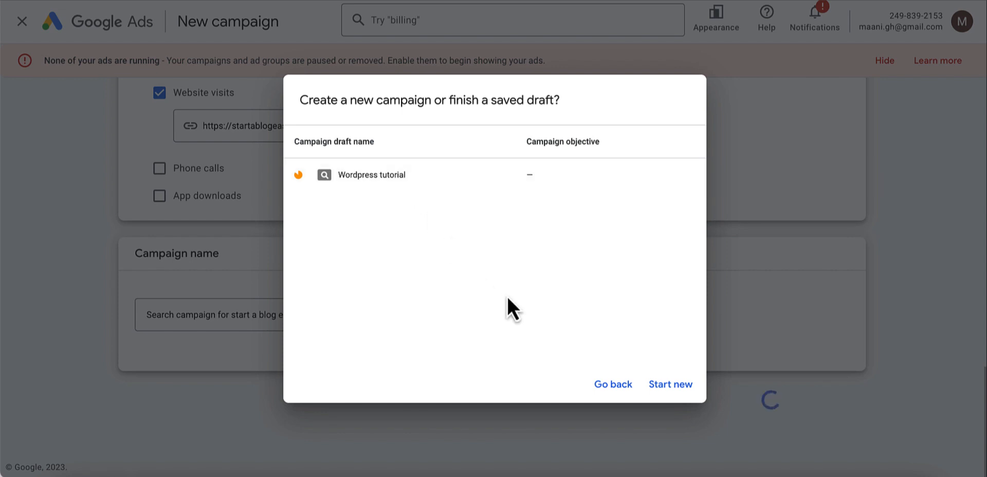
click(671, 392)
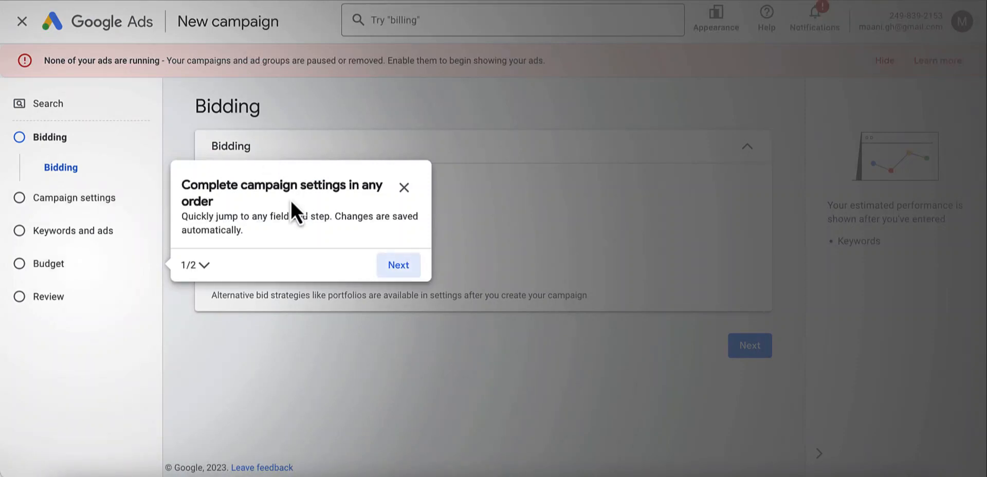
- Try to exit the guide about completing campaign settings, and go back to it
click(405, 188)
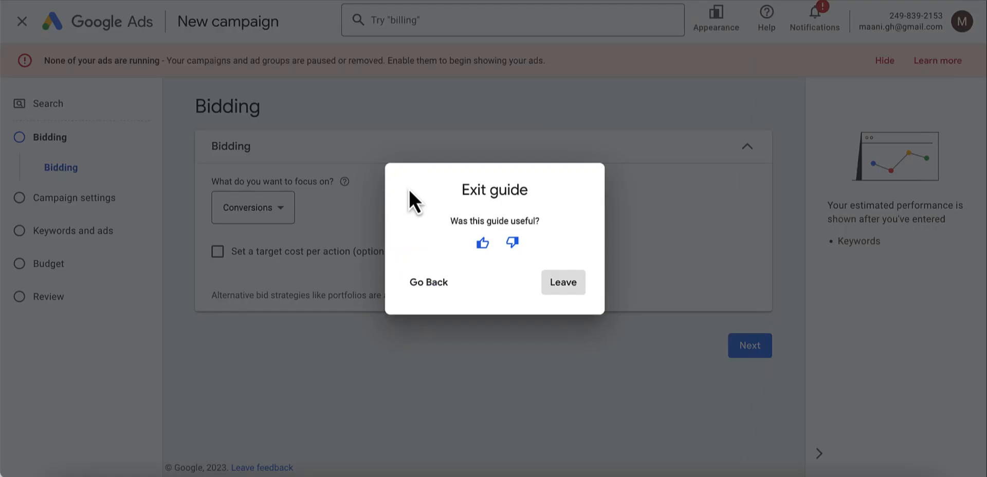
click(426, 284)
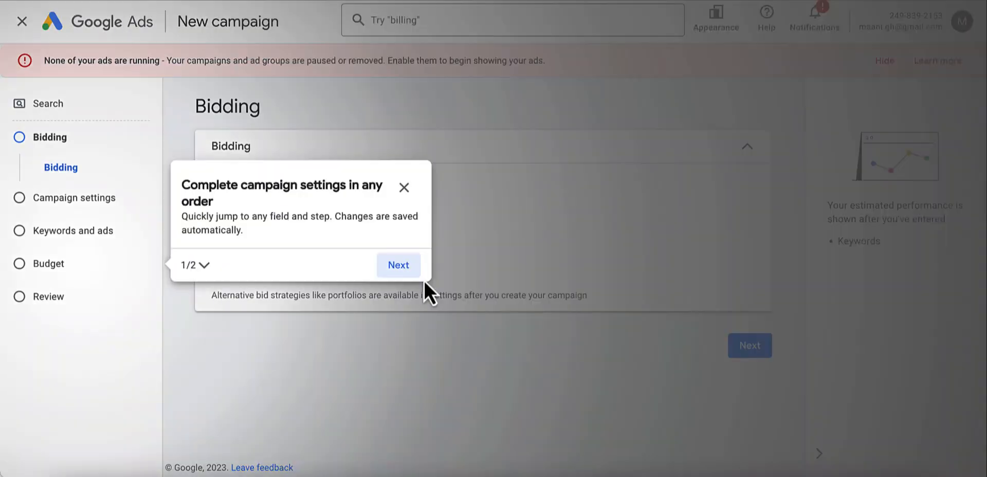
- Finish the guide about completing and reviewing campaign settings, and hide the banner about ads not running
click(399, 268)
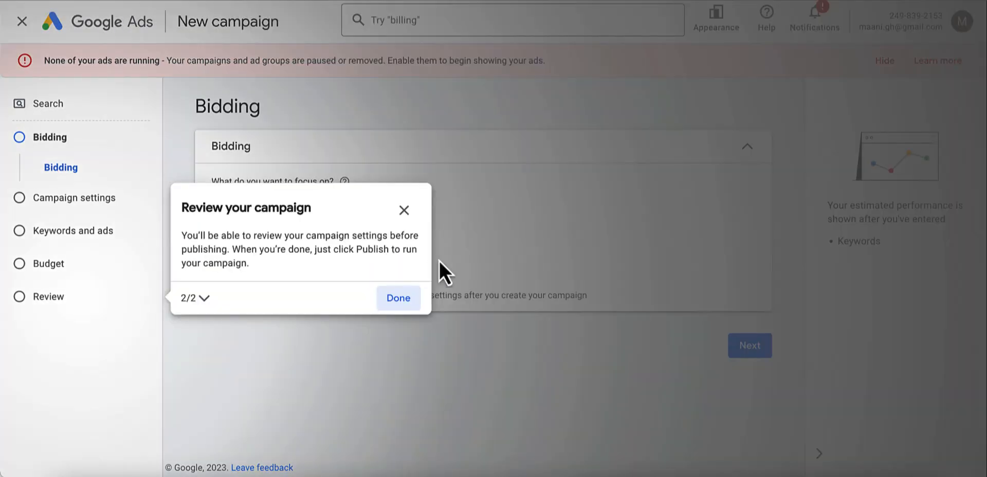
click(410, 300)
click(565, 289)
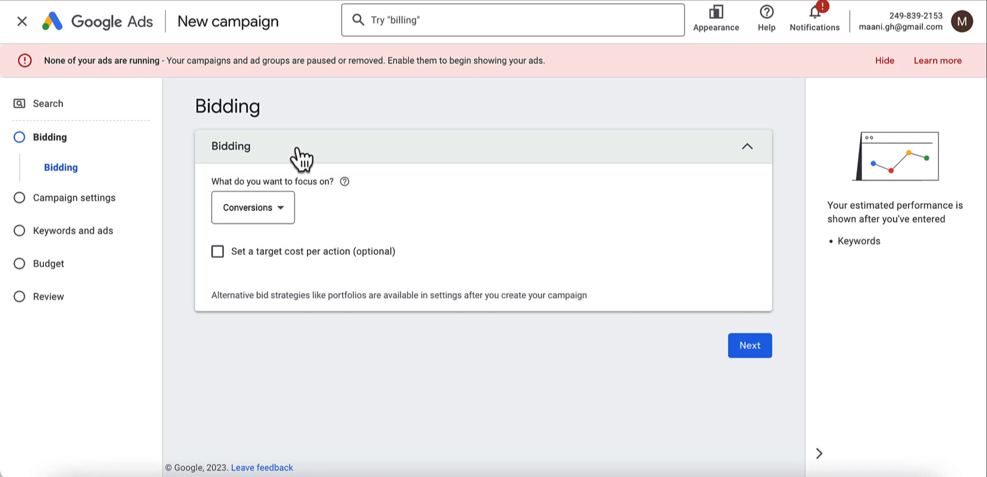
click(878, 62)
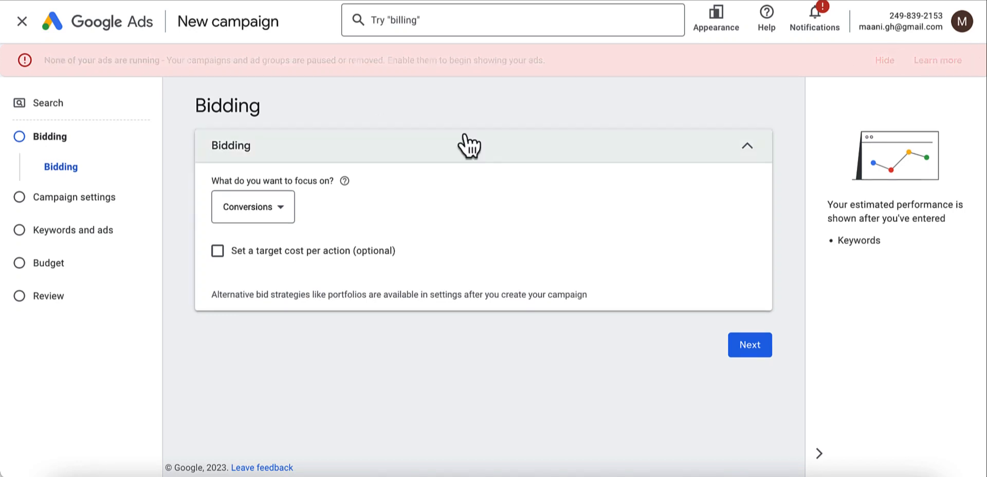
- Set the bidding focus to Clicks and enable a maximum cost per click bid limit
click(274, 180)
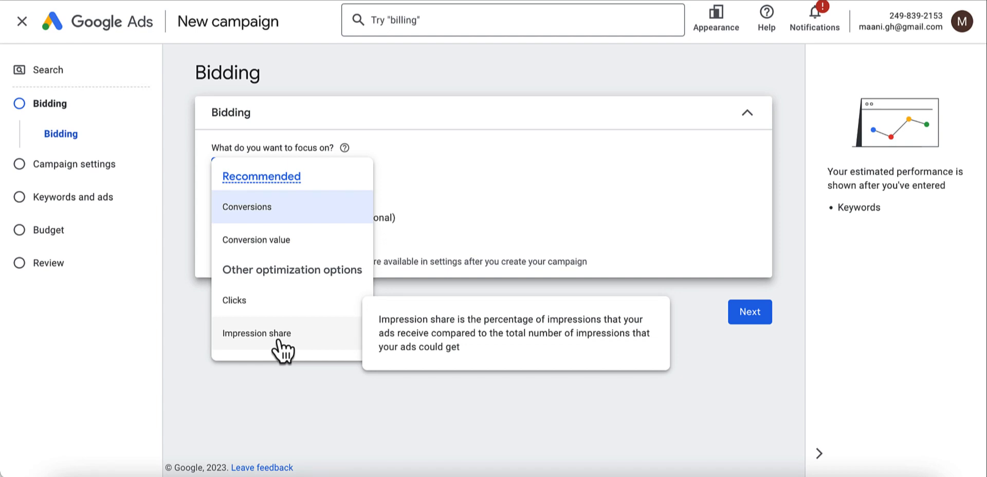
click(287, 308)
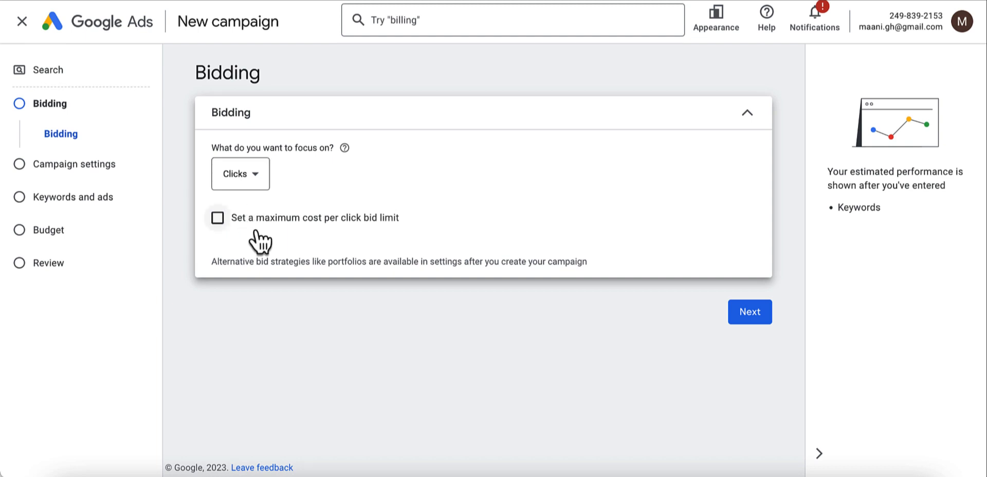
click(218, 218)
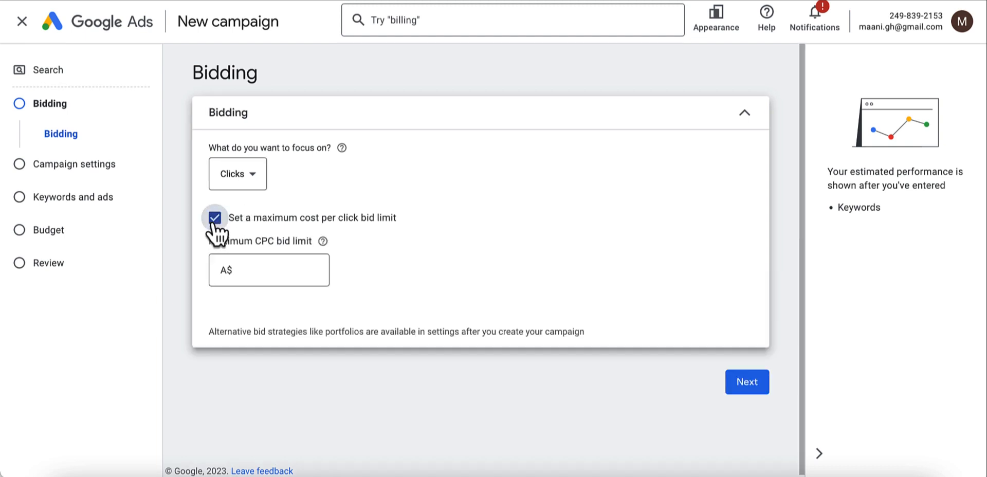
- Check the explanation of the maximum CPC bid limit and set the limit to A$1.00
click(273, 269)
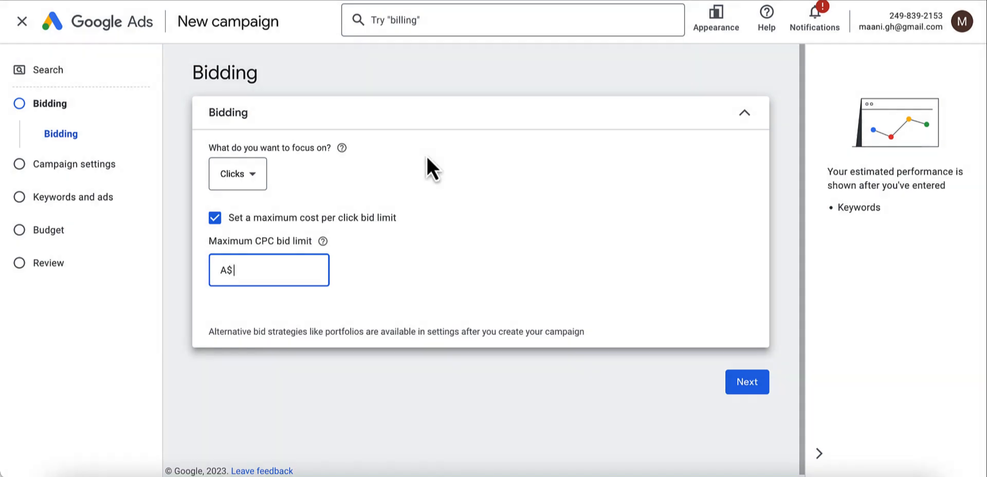
click(447, 267)
mouse_move(323, 241)
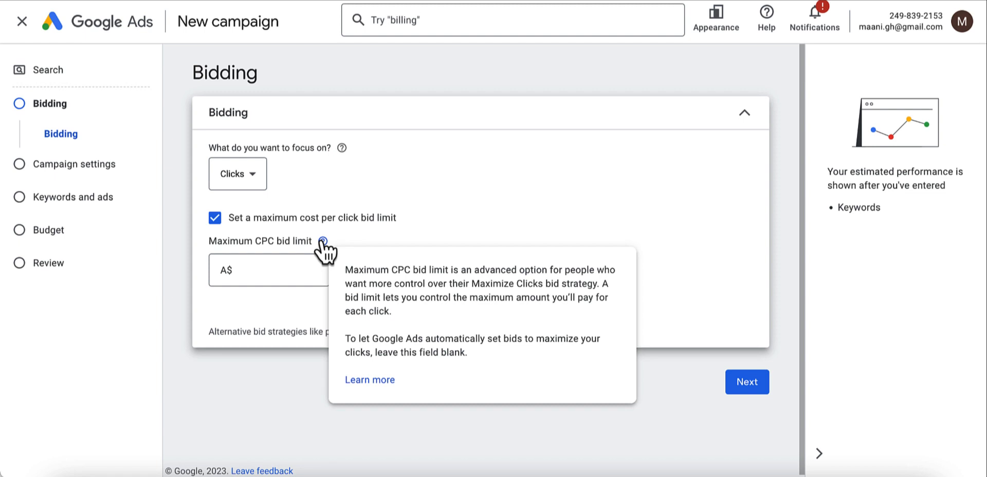
click(279, 269)
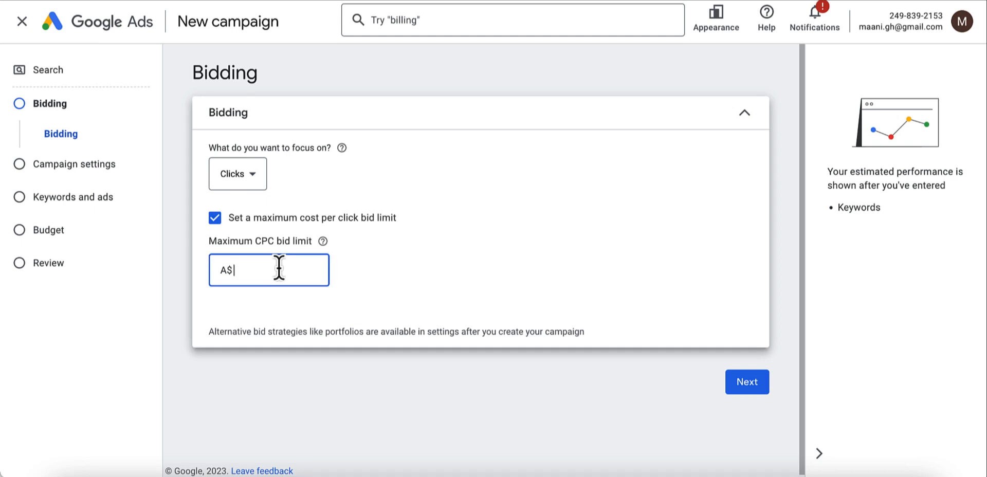
text(1)
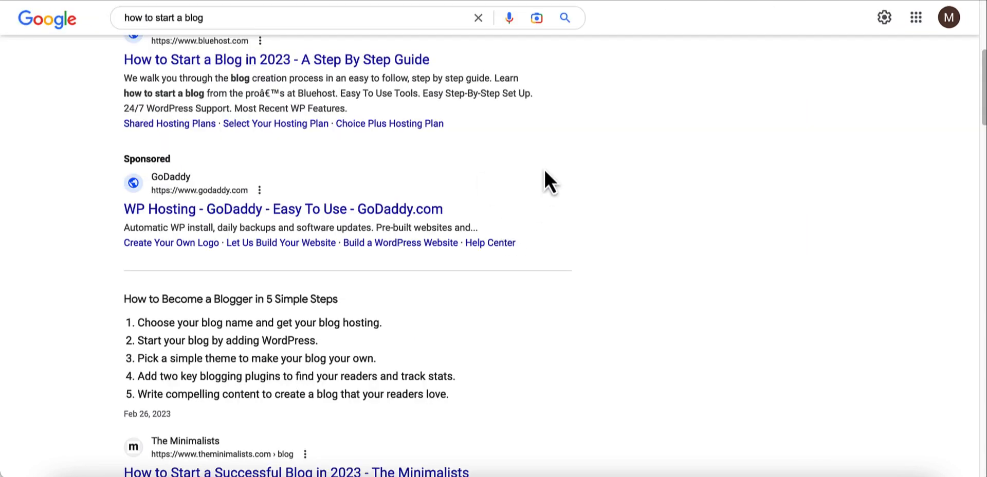
- Examine the sponsored Google results for "how to start a blog" and return to the campaign's bidding setup
scroll(545, 172, up, 2)
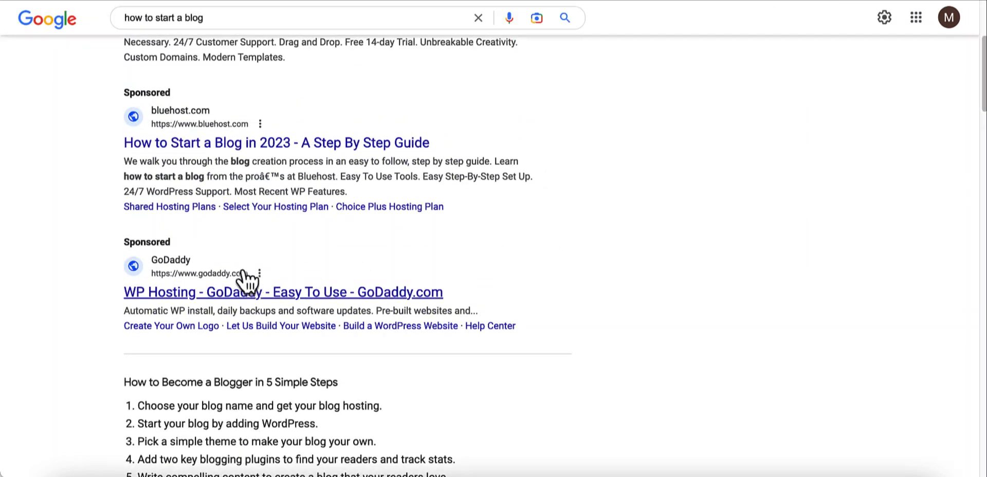
scroll(220, 128, up, 2)
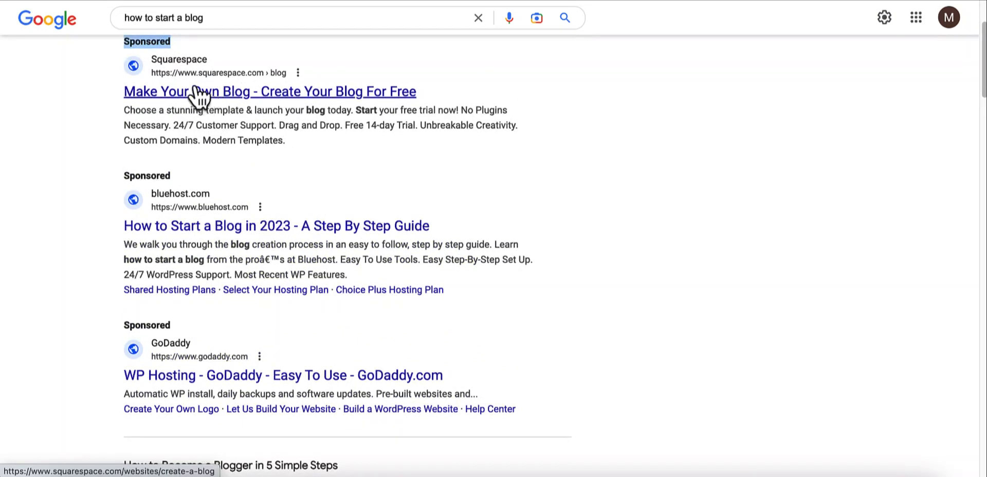
click(513, 68)
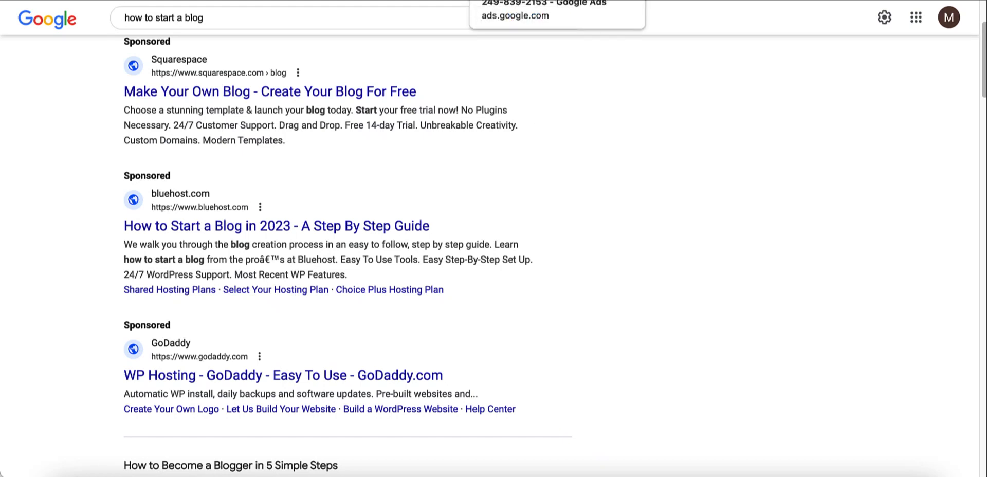
click(509, 0)
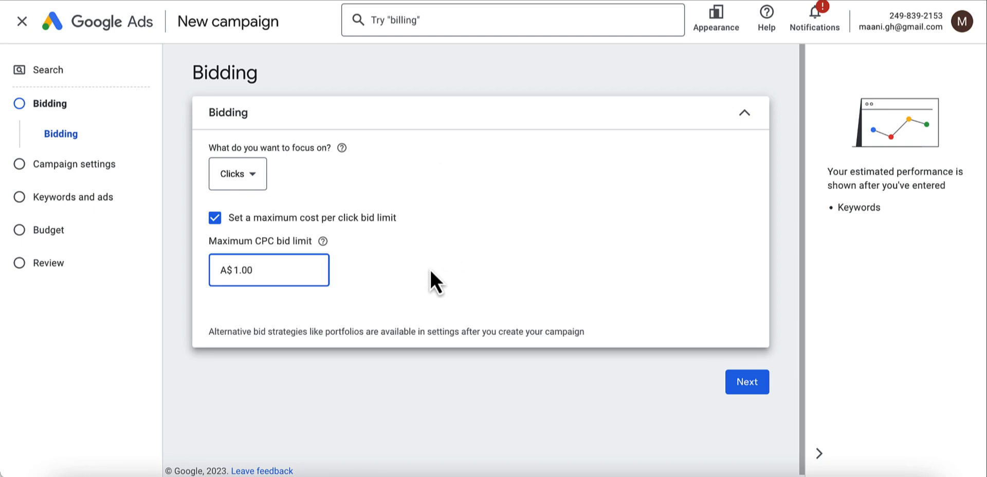
- Continue to the campaign settings and exclude both the Google Display Network and Google search partners
click(744, 386)
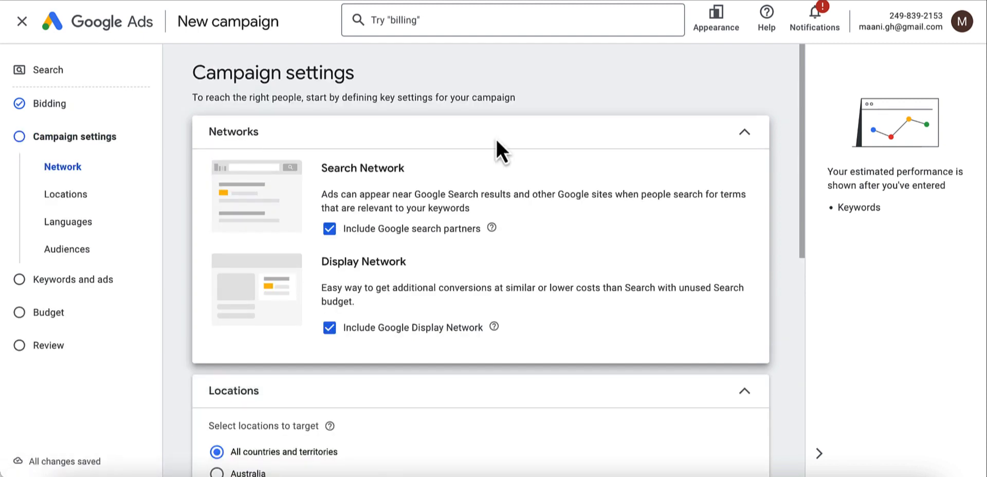
scroll(496, 139, down, 1)
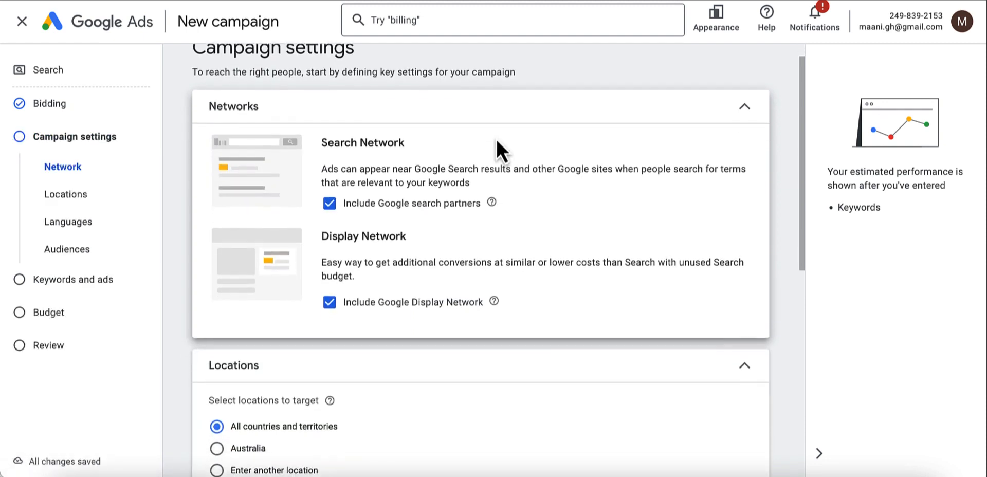
click(329, 302)
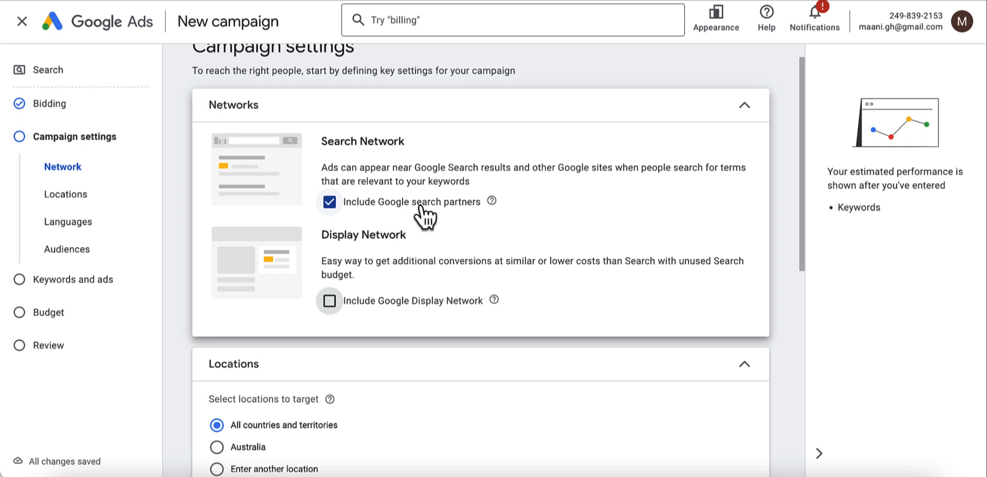
click(331, 203)
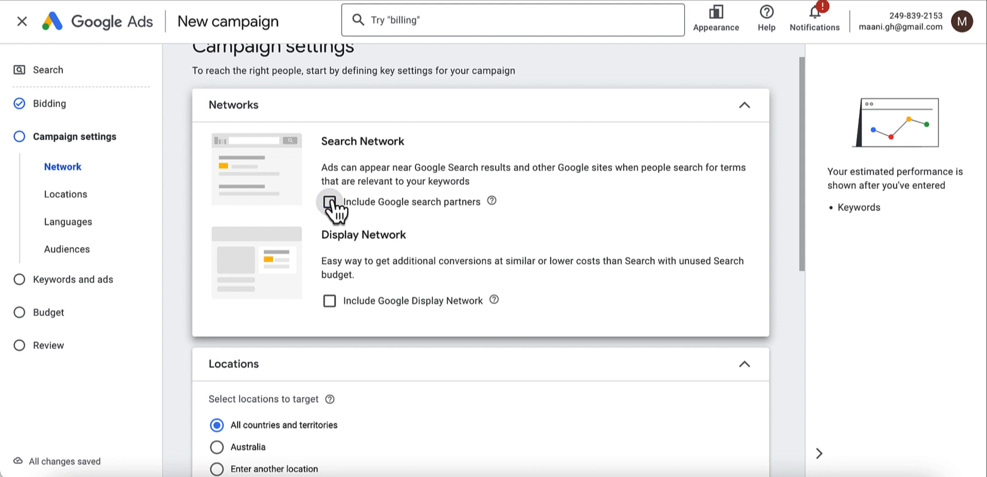
- Try Australia as the targeted location, switch back to all countries and territories, and expand the location options
scroll(332, 205, down, 3)
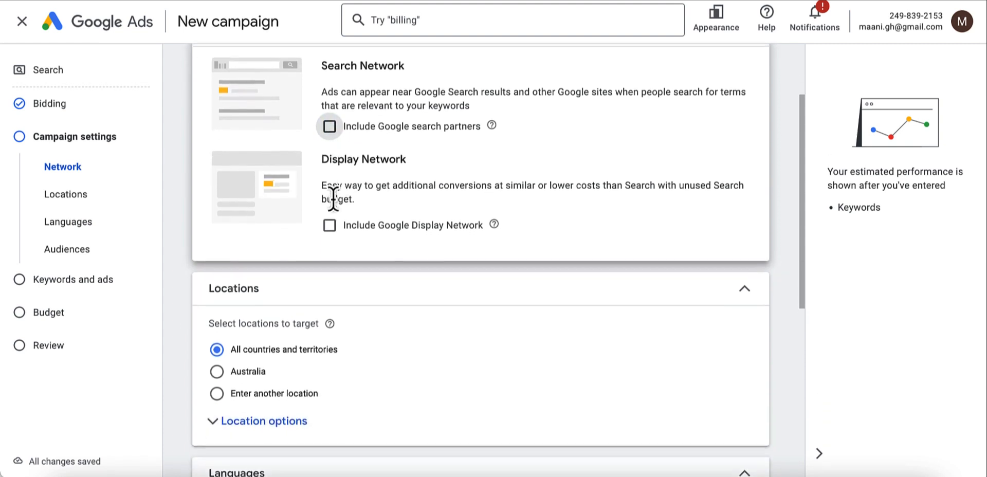
scroll(333, 201, down, 3)
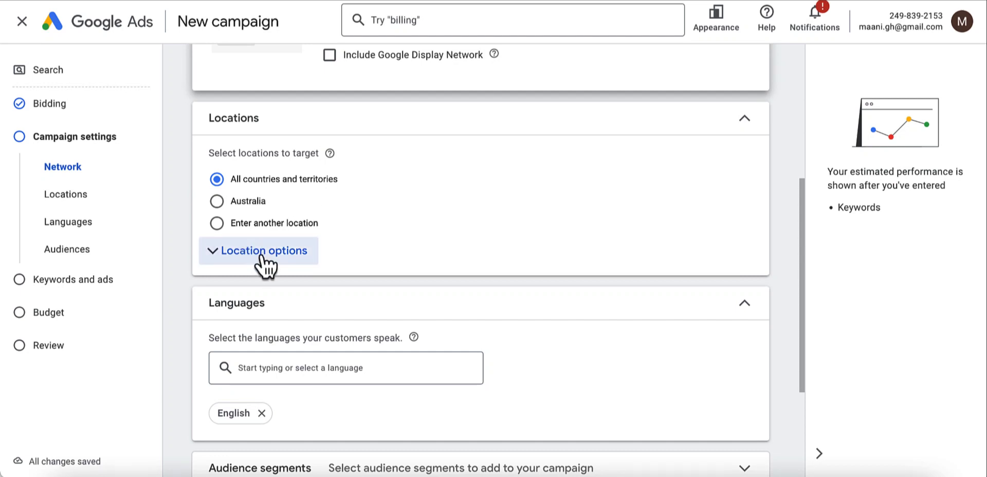
click(246, 204)
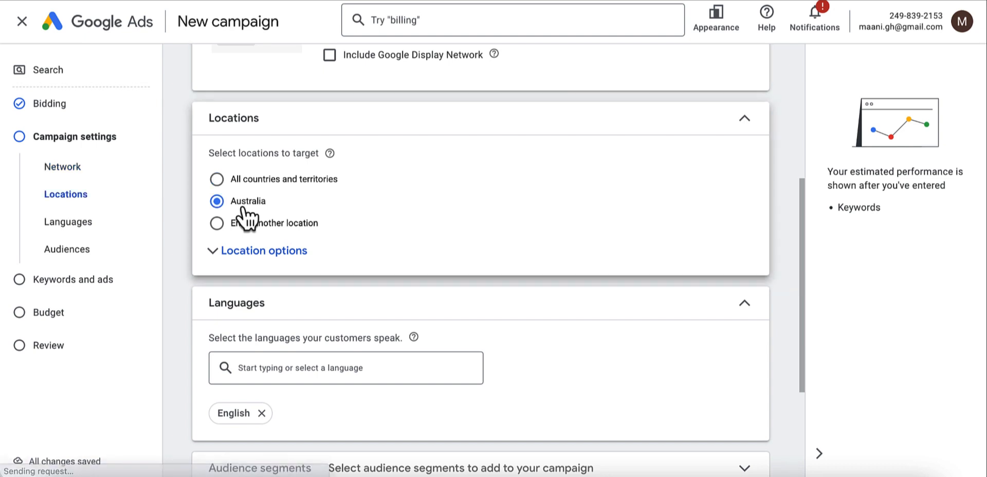
click(217, 181)
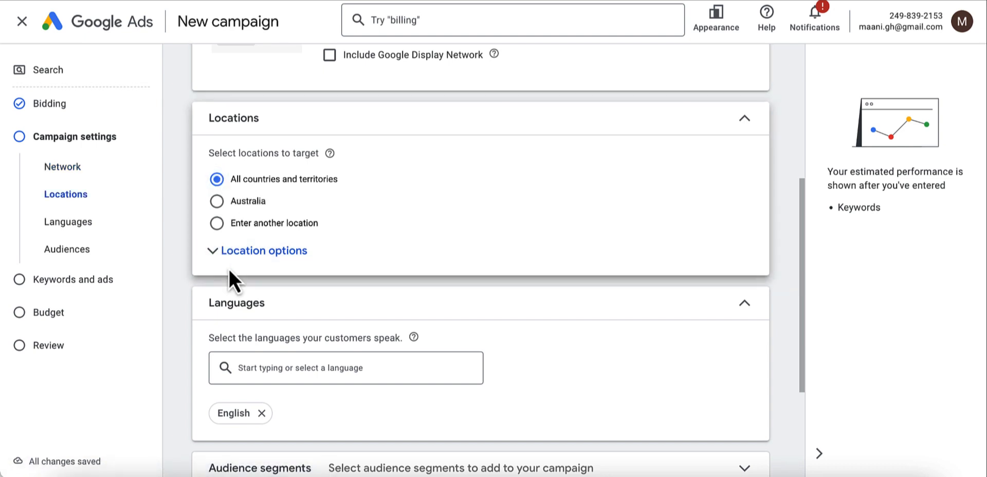
click(255, 261)
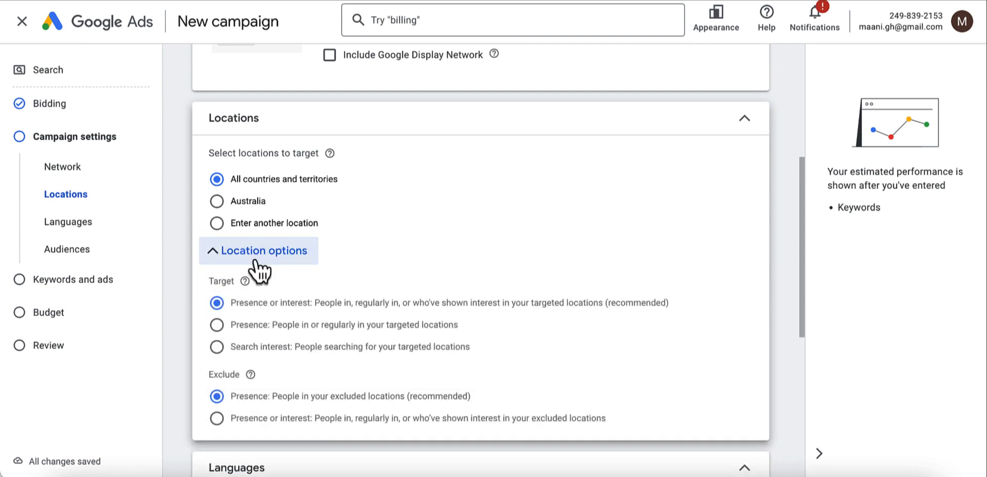
- Choose to enter another location, search for "unit" and target the United States
click(218, 228)
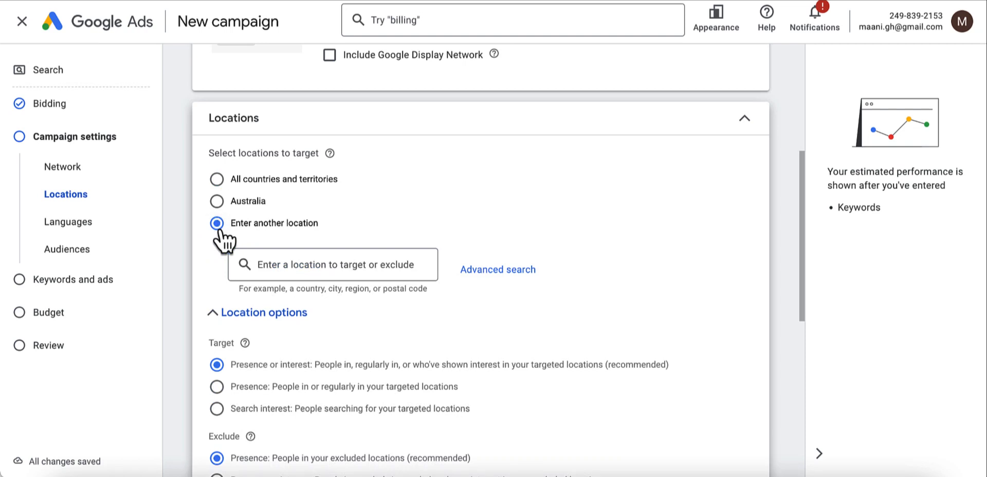
click(314, 263)
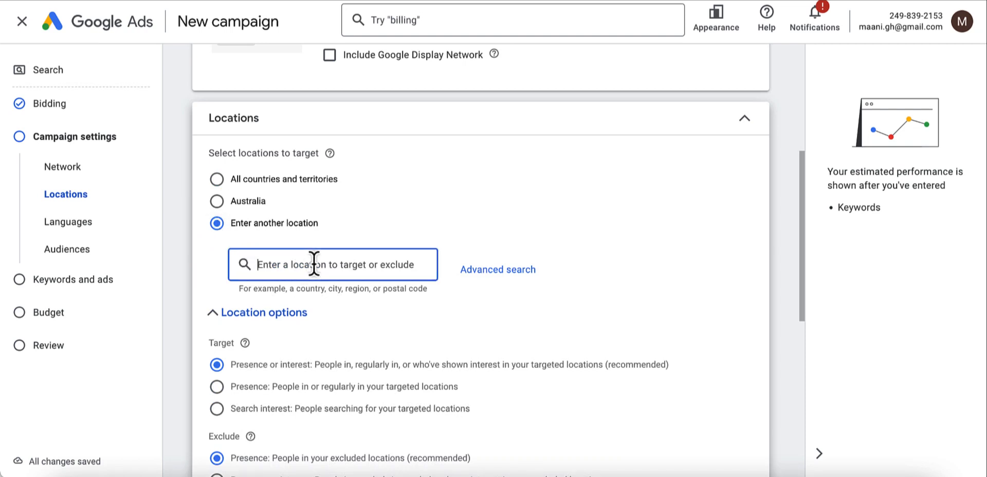
text(unit)
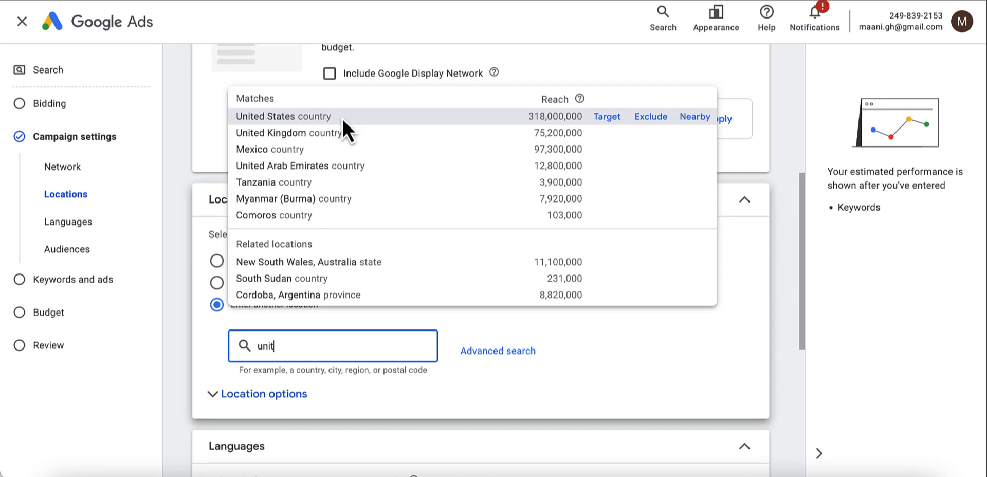
click(602, 121)
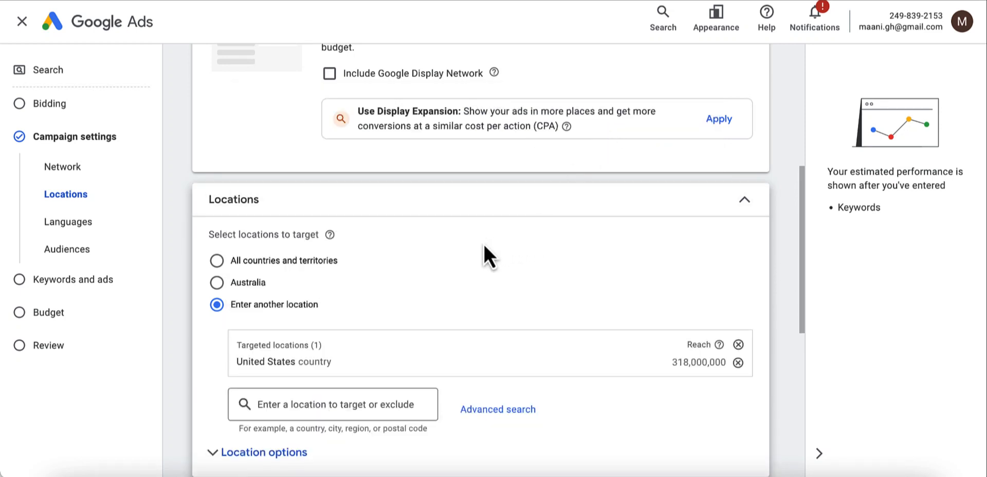
- Set the location targeting option to "Presence: People in or regularly in your targeted locations"
scroll(484, 246, down, 2)
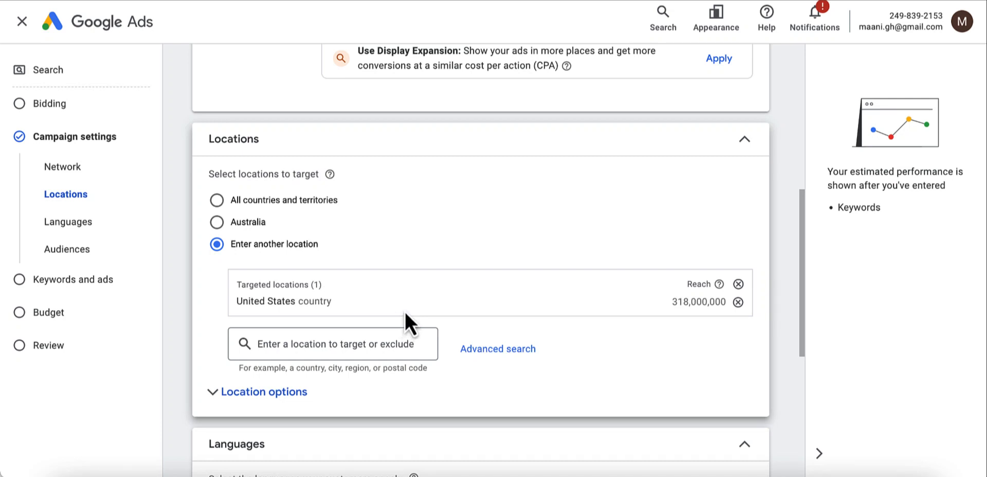
scroll(406, 311, down, 2)
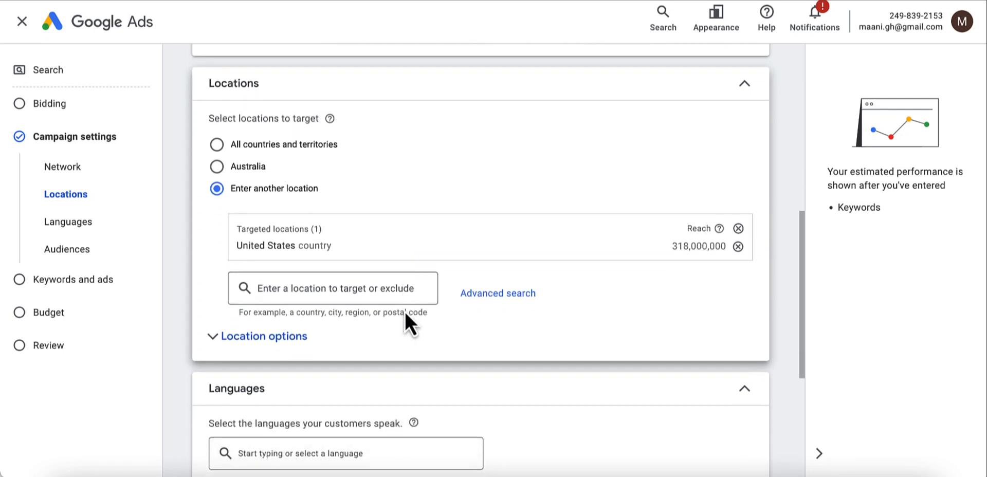
scroll(406, 311, down, 4)
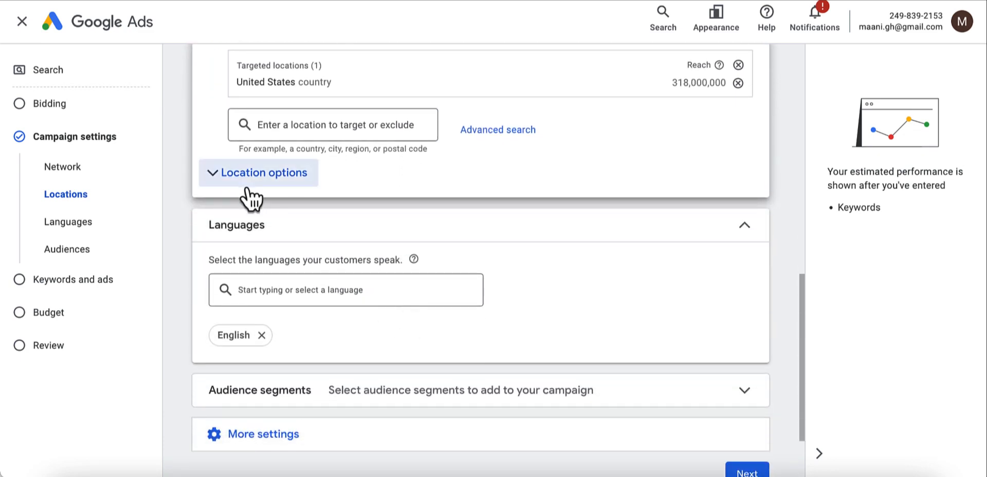
click(251, 174)
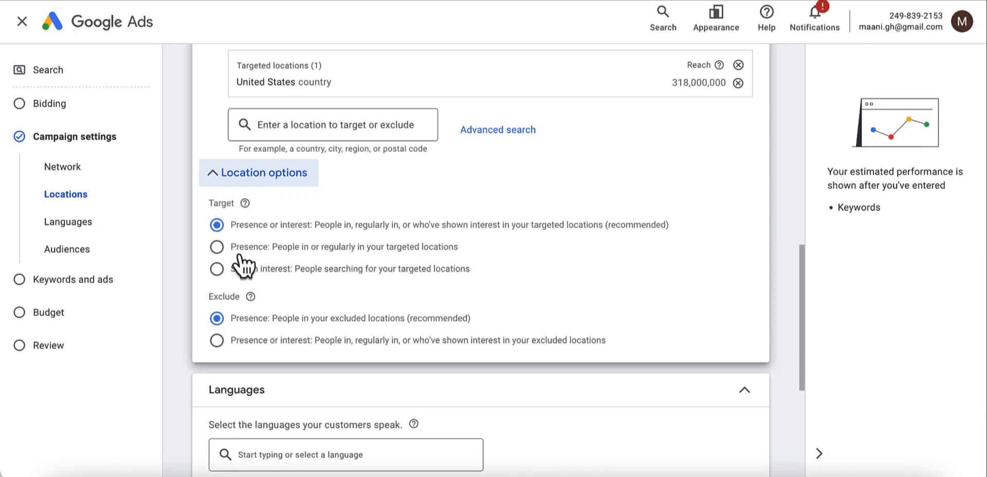
click(216, 248)
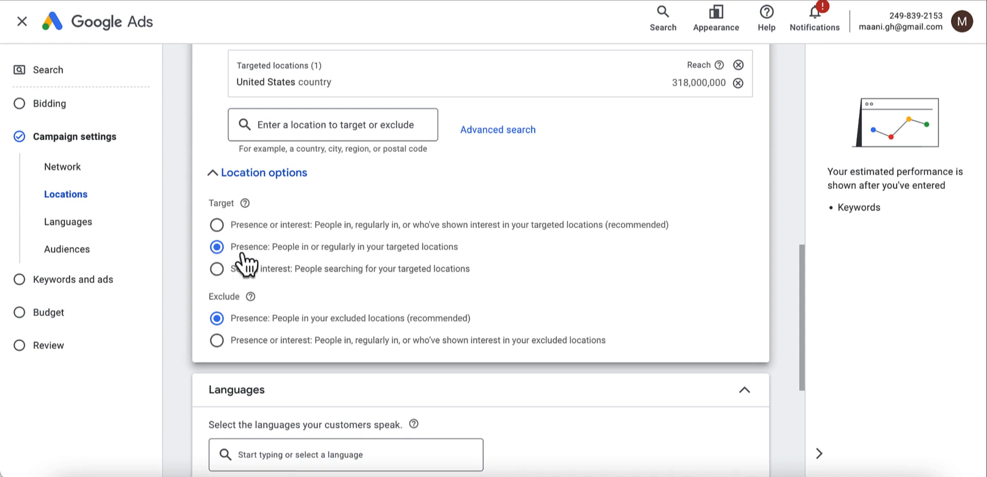
- Examine the campaign's language selection and browse the suggested audience segments without adding any, closing the segment settings
scroll(247, 263, down, 3)
scroll(247, 264, down, 1)
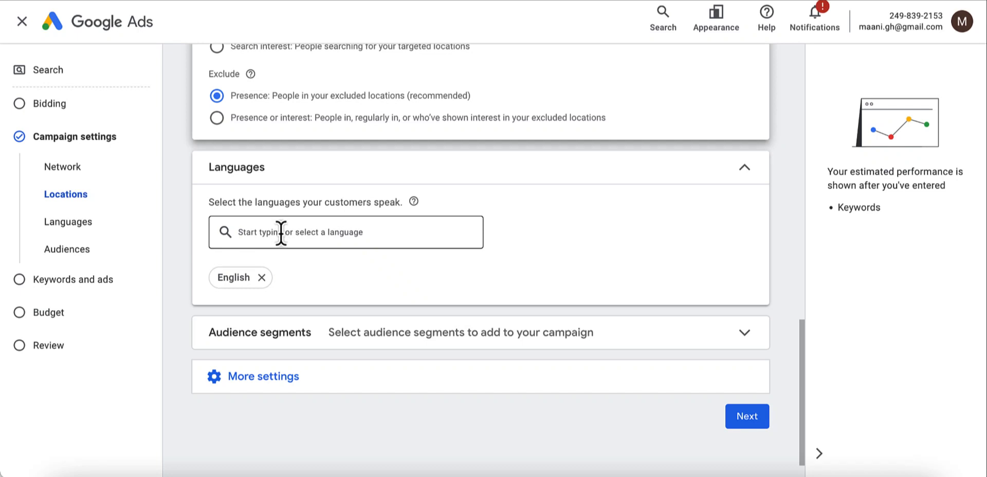
scroll(281, 233, down, 1)
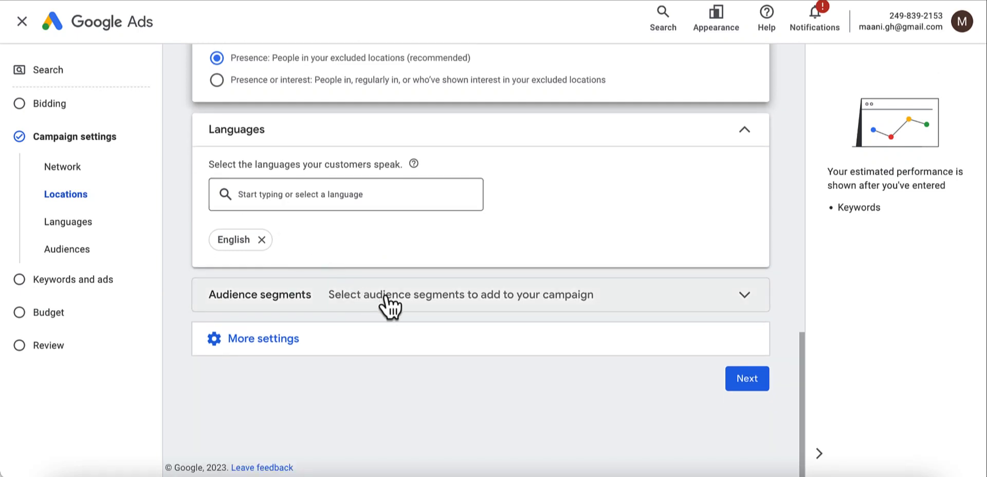
scroll(748, 171, up, 1)
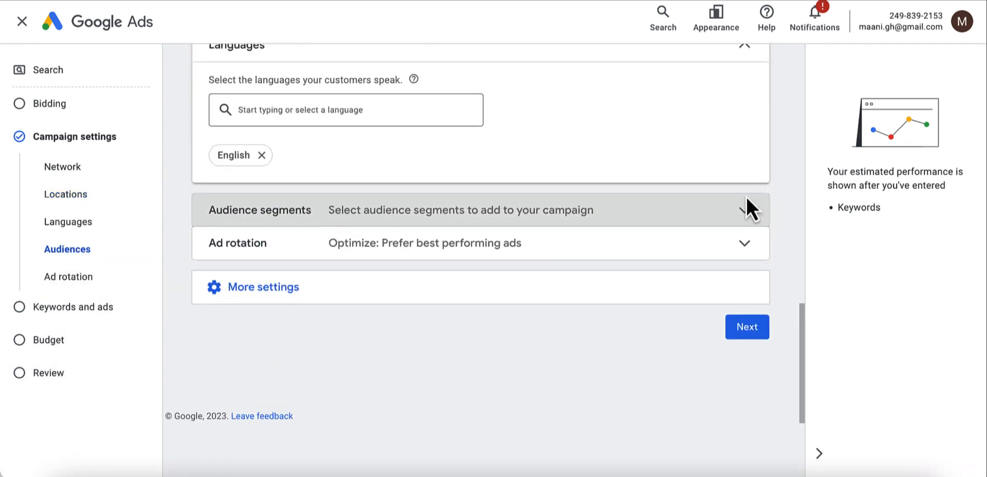
click(747, 216)
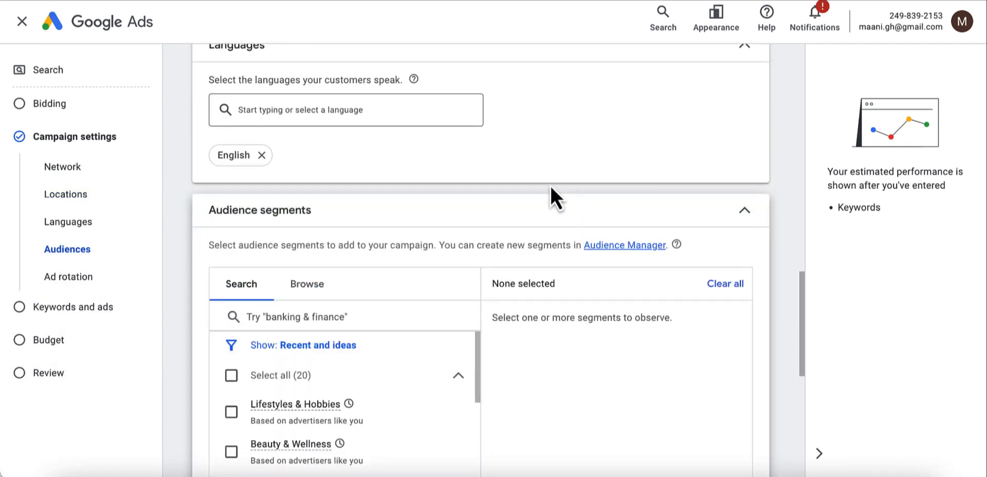
scroll(551, 189, down, 5)
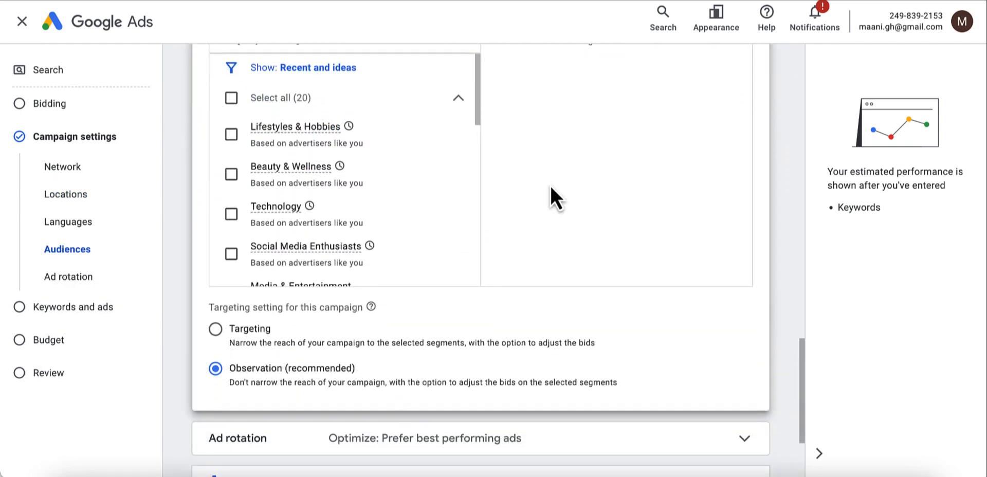
scroll(405, 189, down, 7)
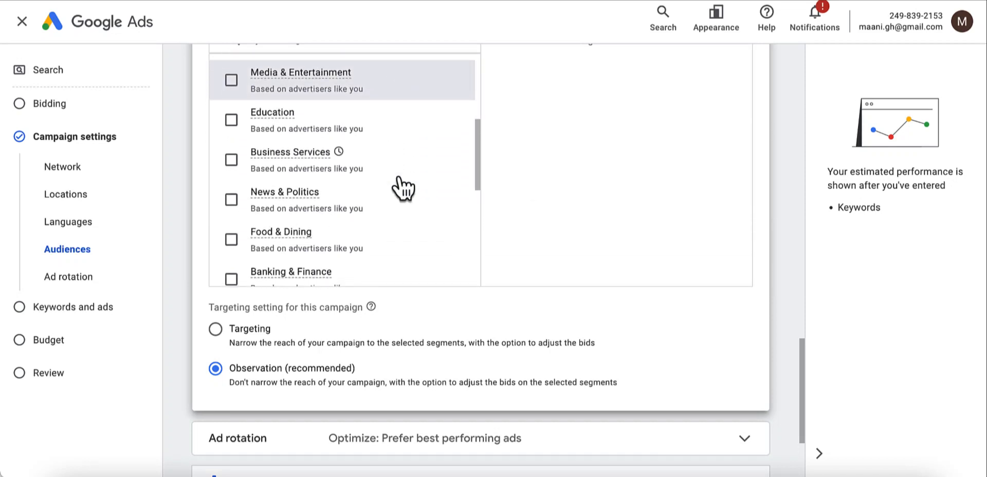
scroll(403, 189, down, 3)
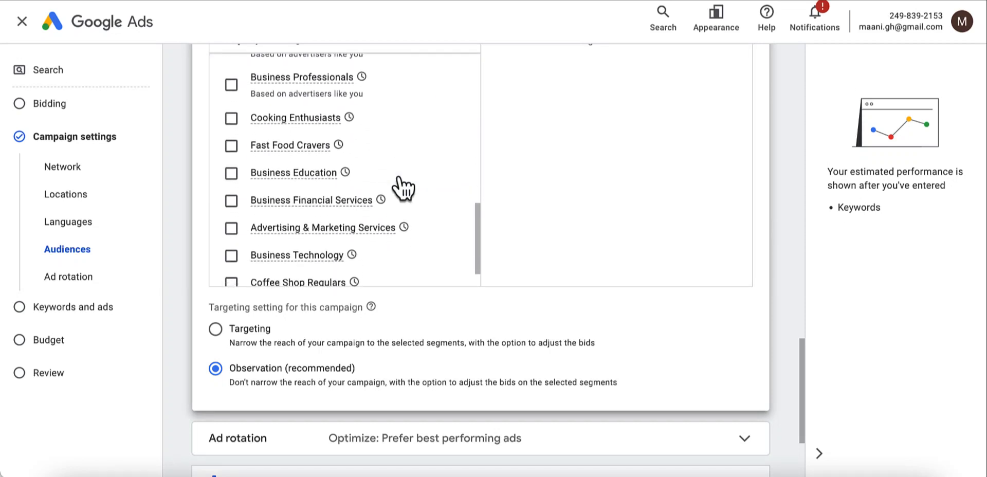
scroll(404, 189, down, 2)
scroll(403, 189, up, 5)
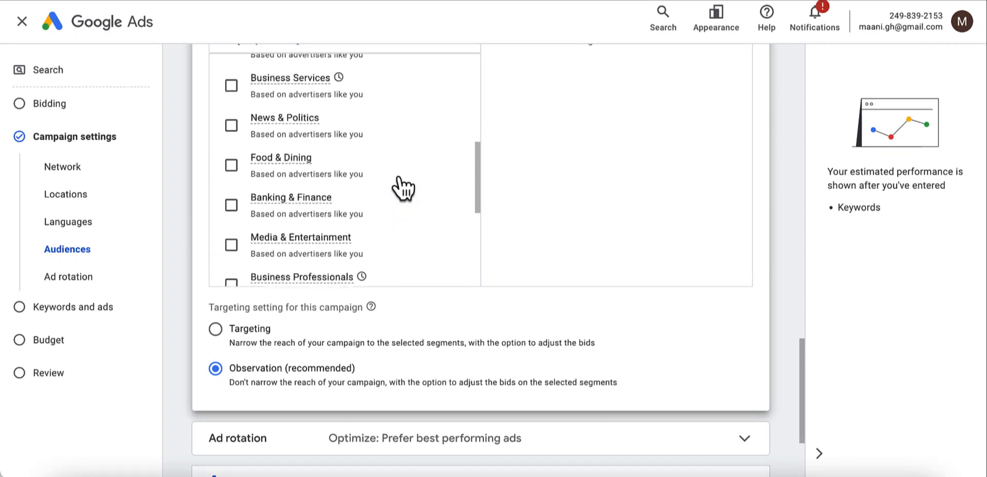
scroll(404, 189, up, 1)
scroll(404, 189, up, 2)
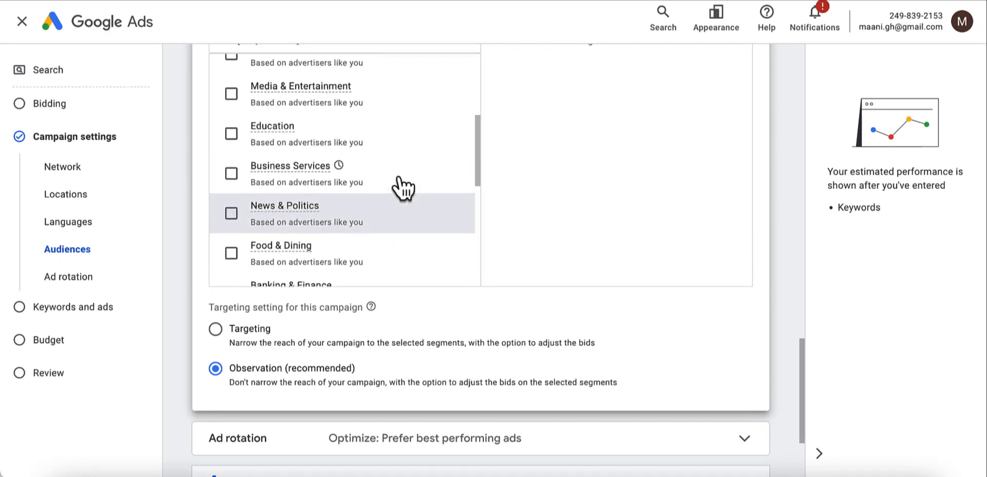
scroll(404, 189, up, 2)
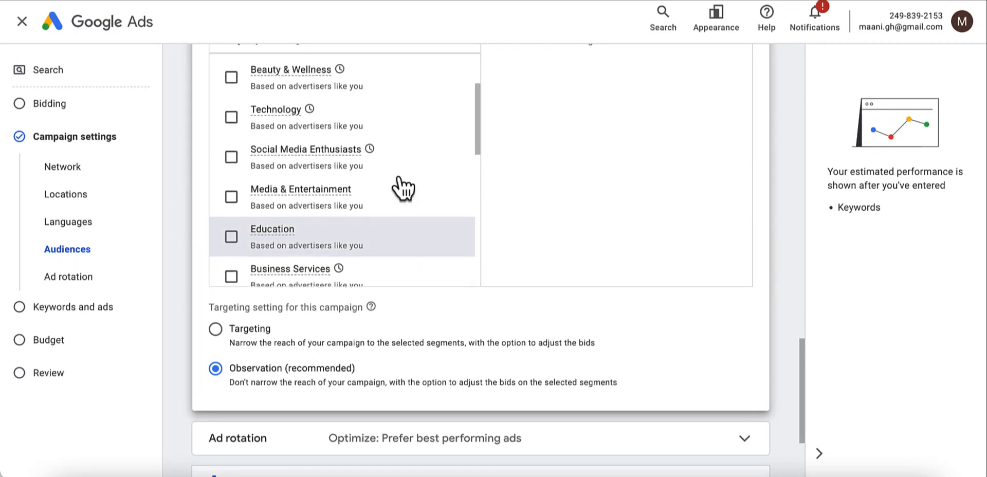
scroll(597, 202, up, 2)
scroll(597, 203, up, 1)
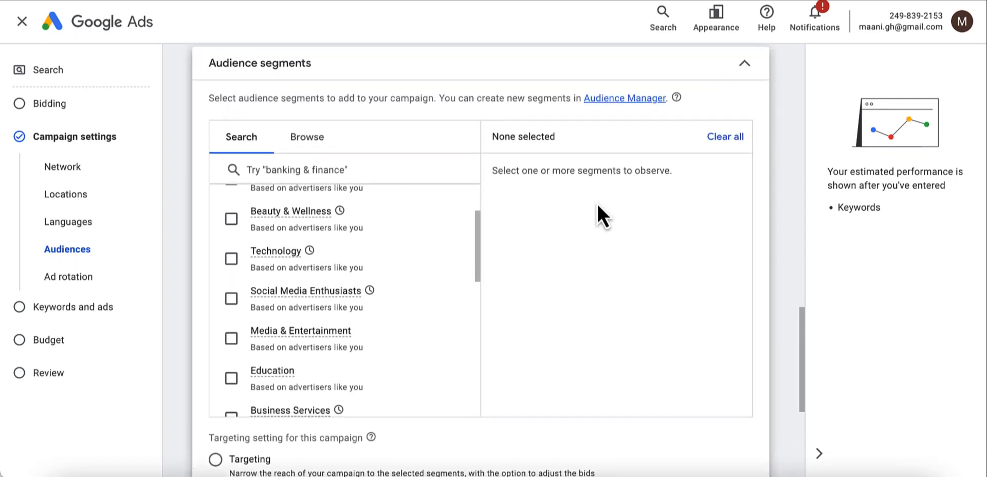
click(744, 75)
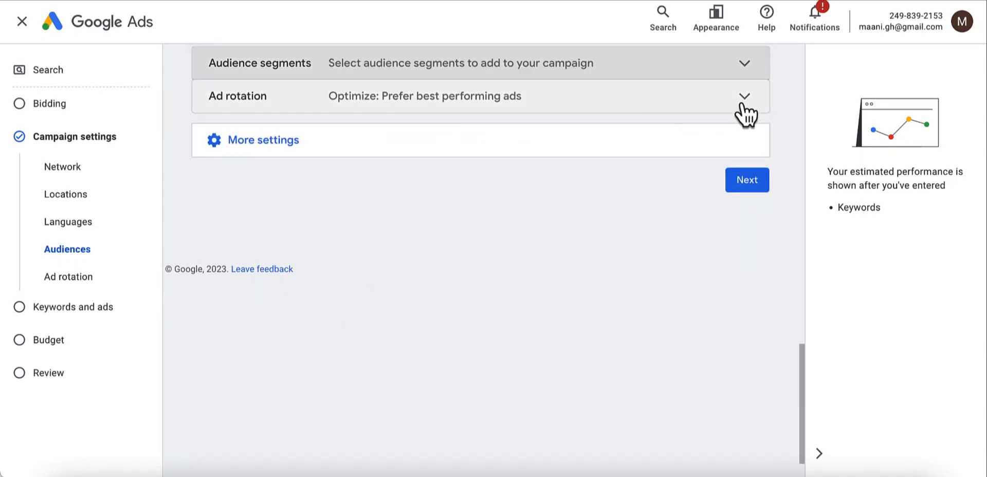
- Check the available ad rotation options and close them again
click(744, 98)
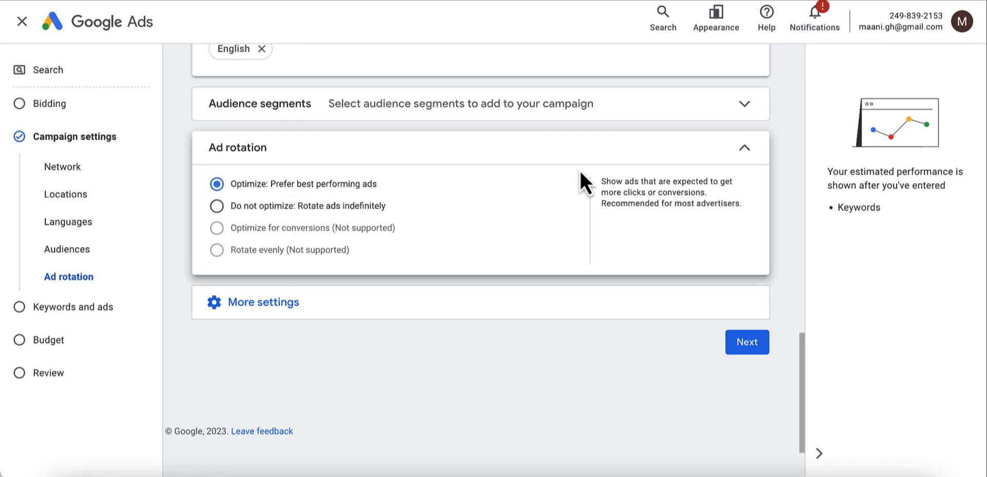
click(742, 150)
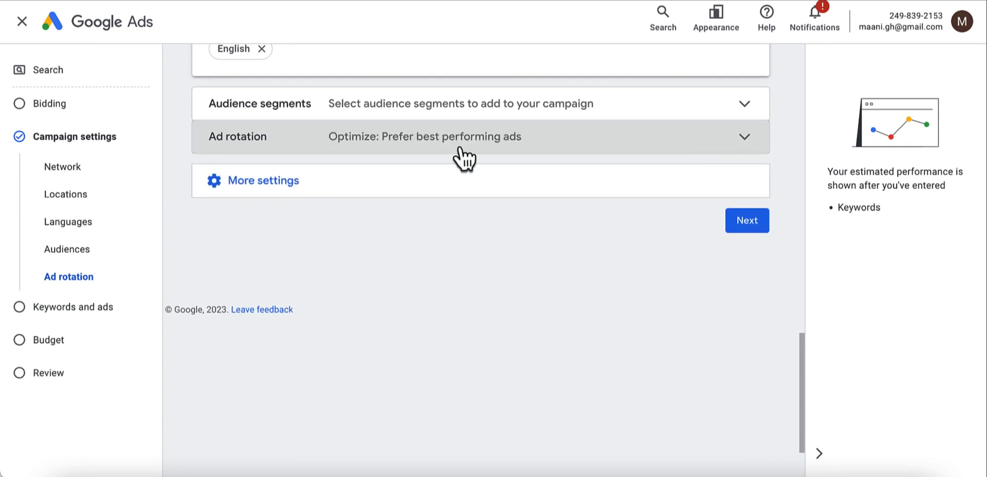
- Reveal the additional campaign settings and set the campaign's end date to Apr 11, 2023
click(264, 183)
click(402, 224)
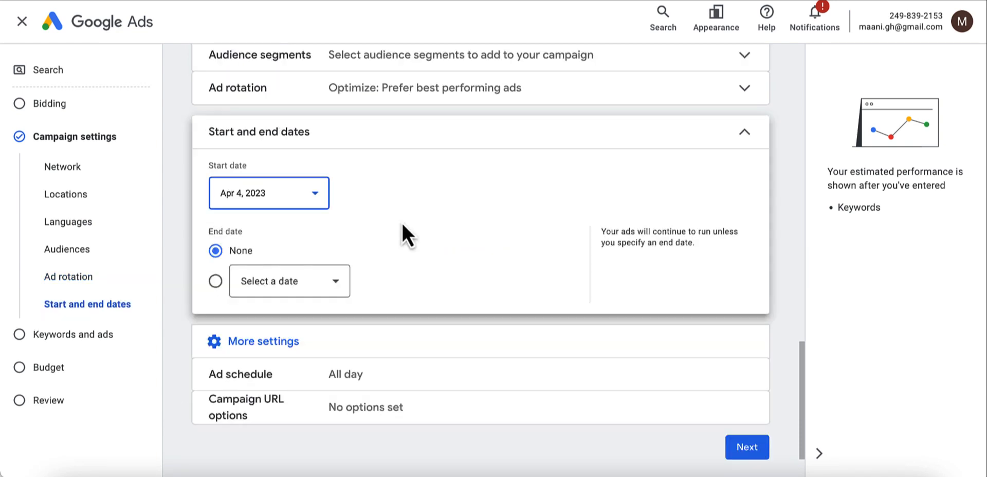
scroll(420, 221, up, 1)
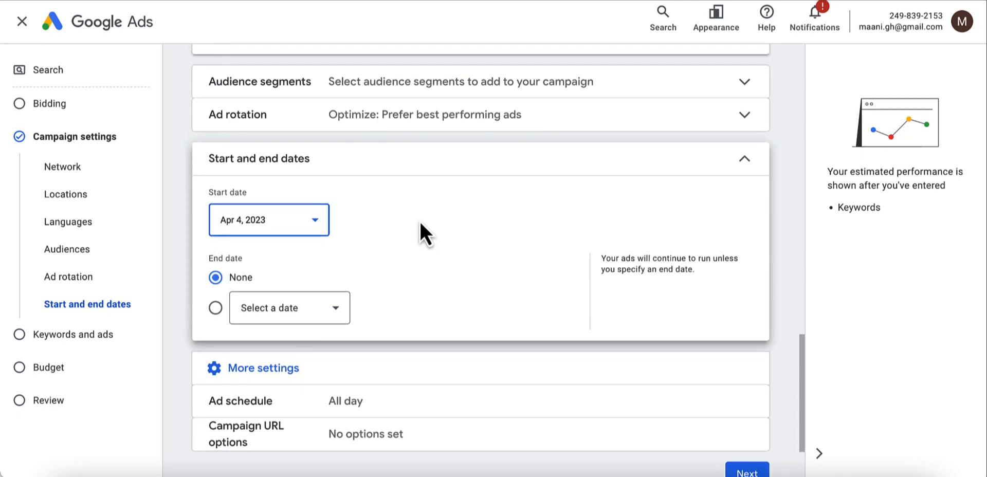
scroll(420, 221, down, 1)
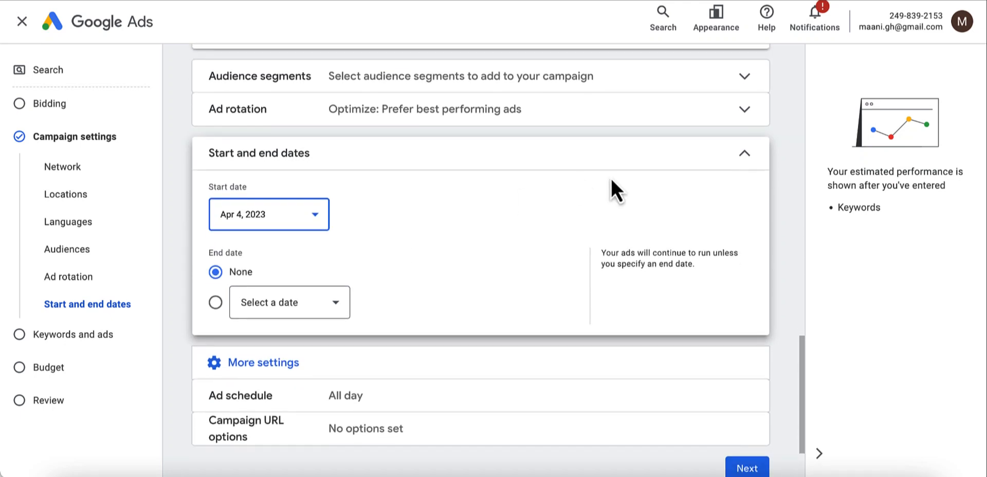
click(738, 155)
click(744, 145)
click(316, 306)
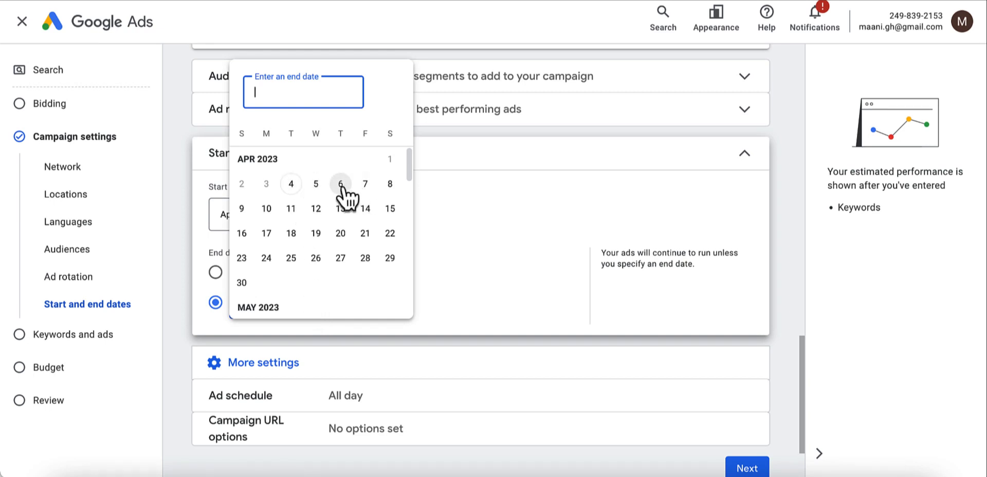
click(291, 209)
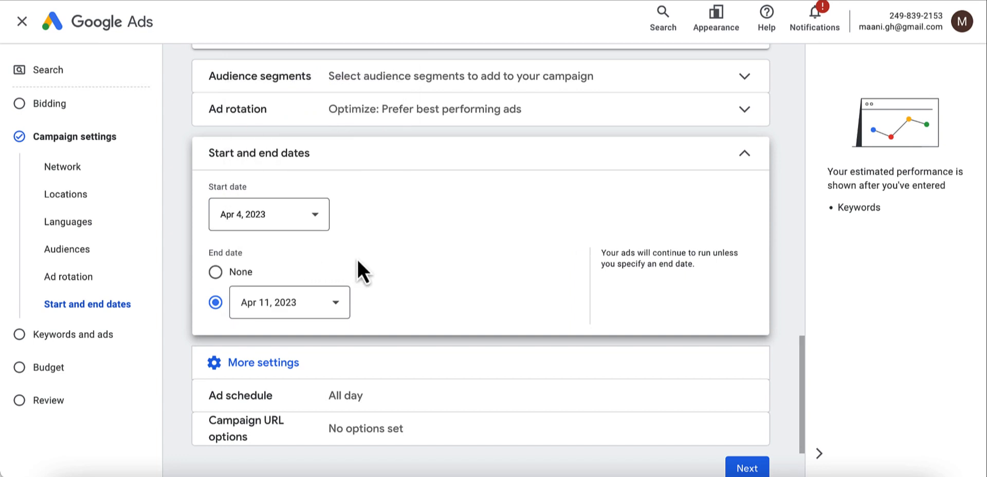
- Open the ad schedule and look through its day choices, keeping it on "All days"
scroll(356, 261, down, 2)
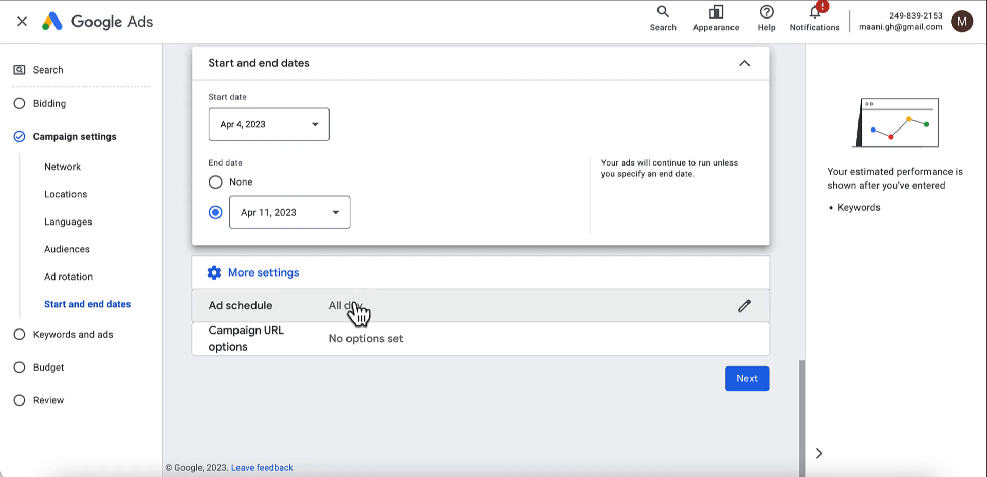
click(744, 307)
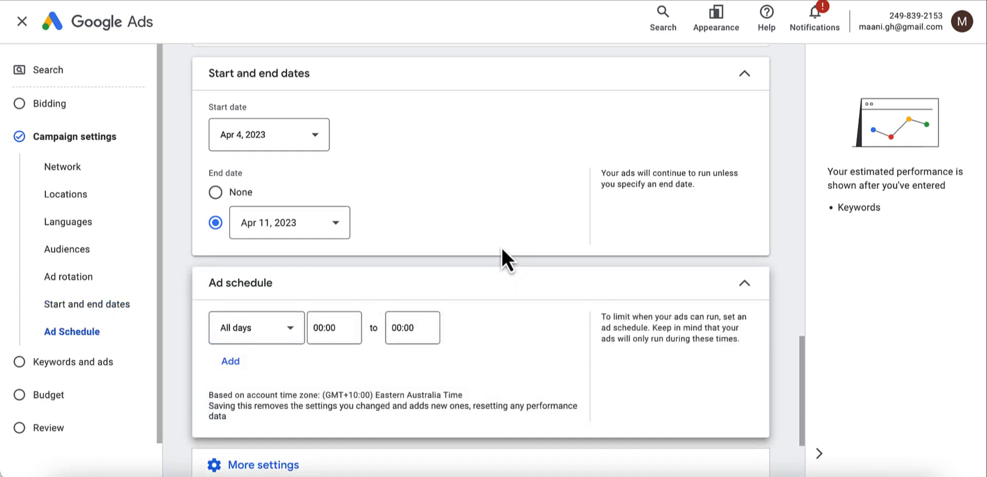
scroll(502, 248, down, 3)
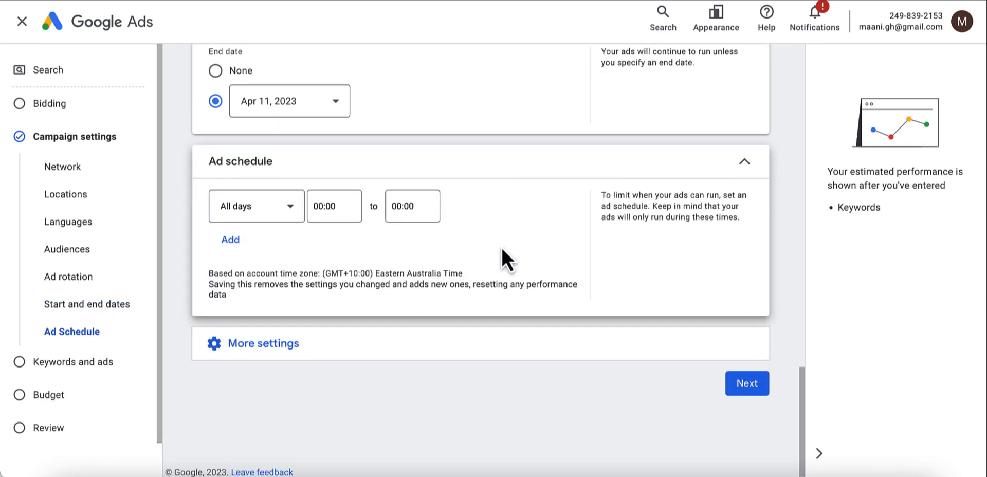
click(291, 212)
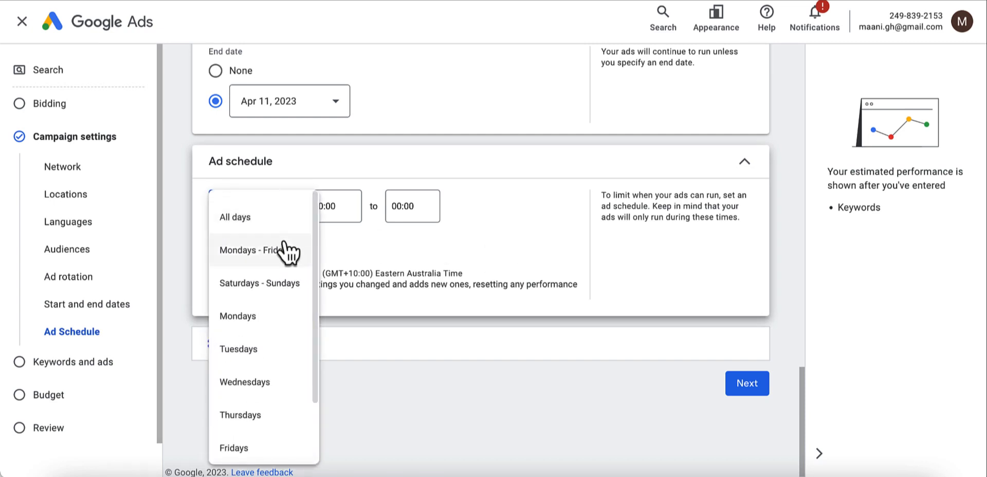
click(397, 237)
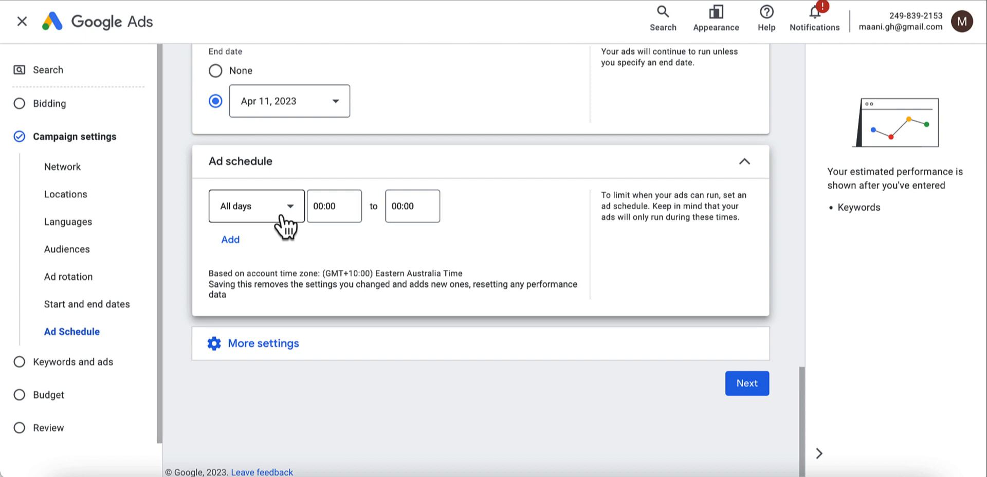
- Open the campaign URL options and set the tracking template to {lpurl}?campaignid={campaignid}&adgroupid={adgroupid}&network={network}&device={device}
scroll(368, 242, down, 1)
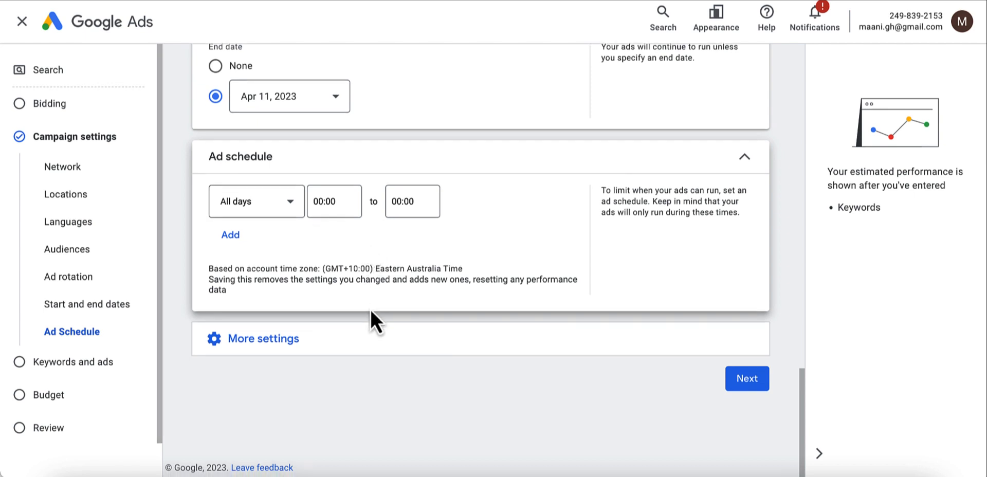
click(282, 344)
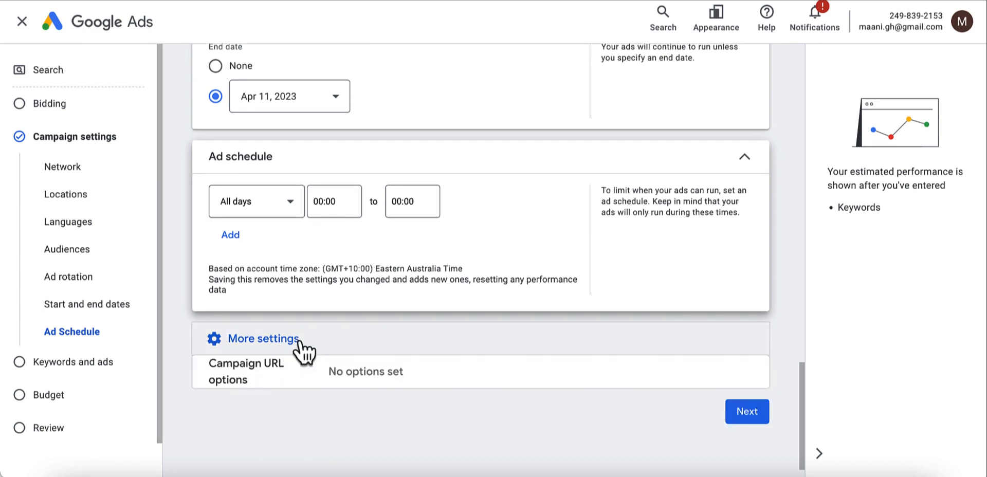
click(457, 379)
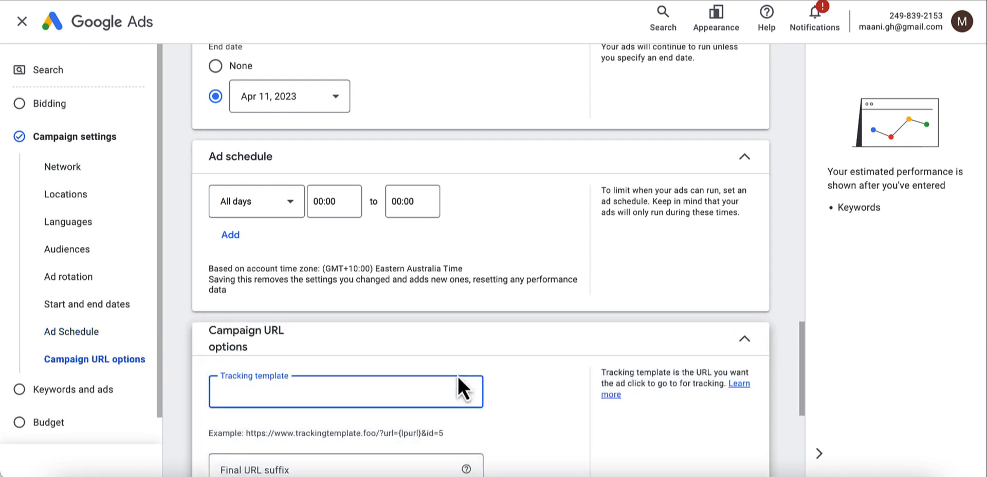
click(462, 339)
click(409, 212)
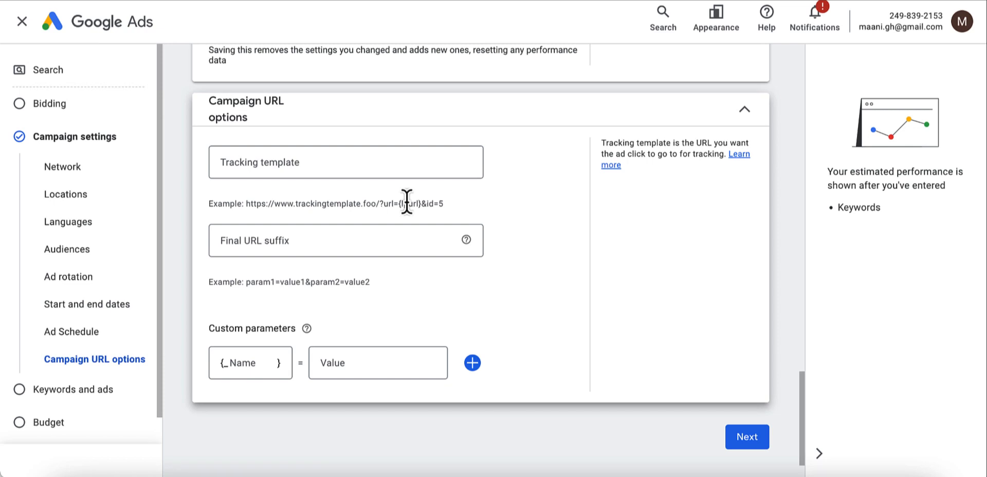
scroll(407, 201, down, 1)
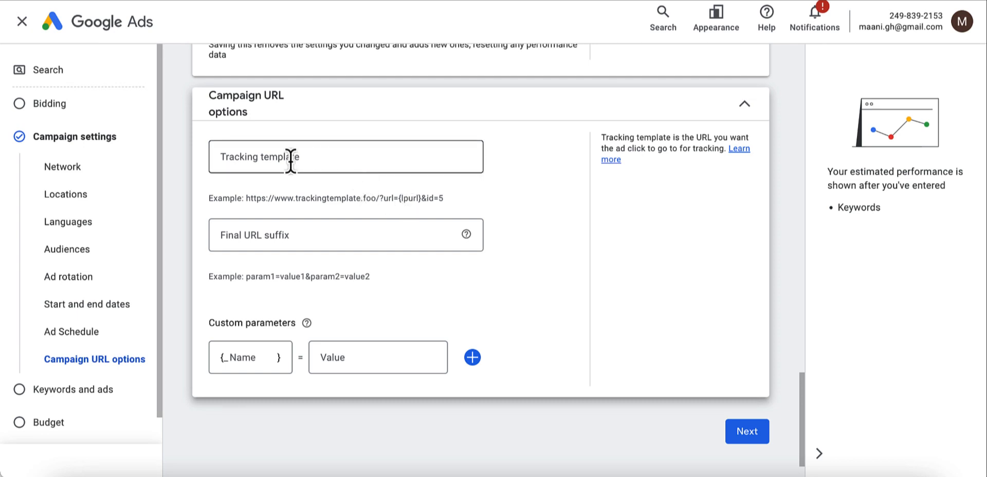
click(258, 156)
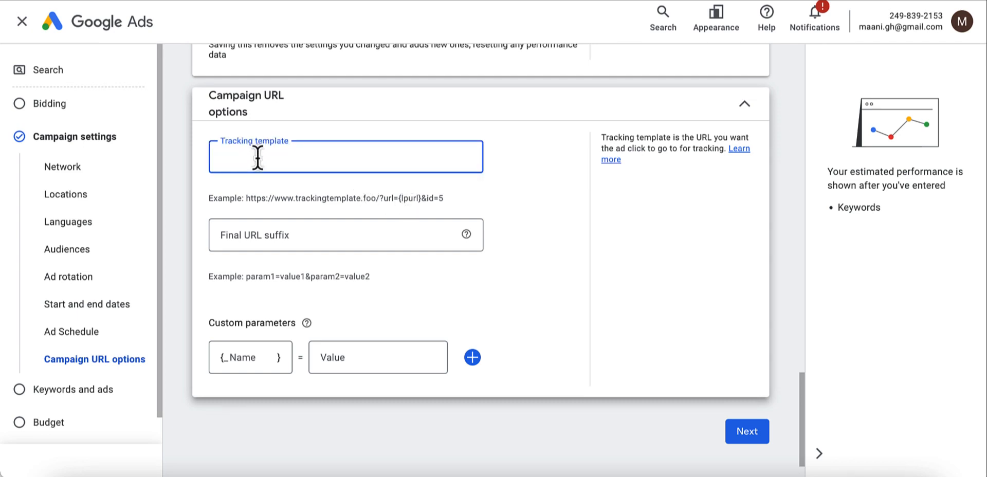
key(ctrl+v)
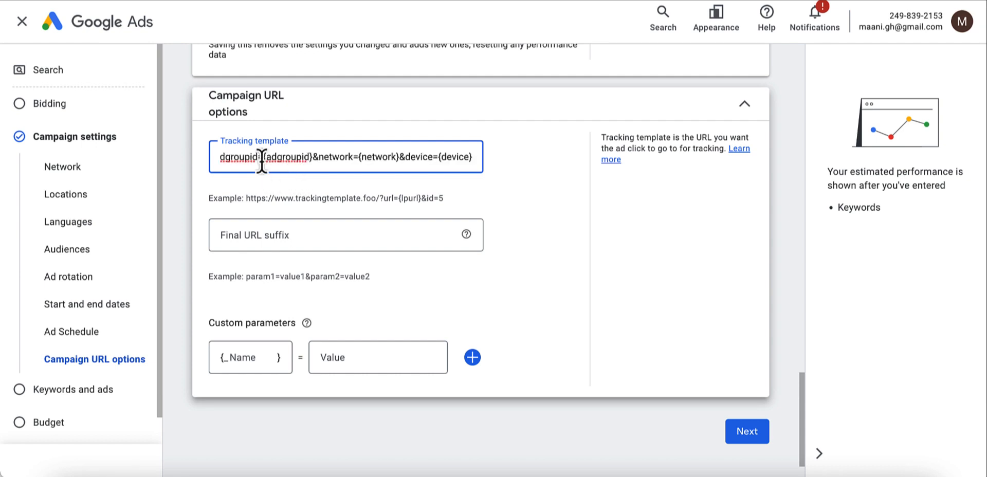
- Examine the full tracking template from {lpurl} through the campaign, ad group, network and device parameters
drag(262, 157, 196, 160)
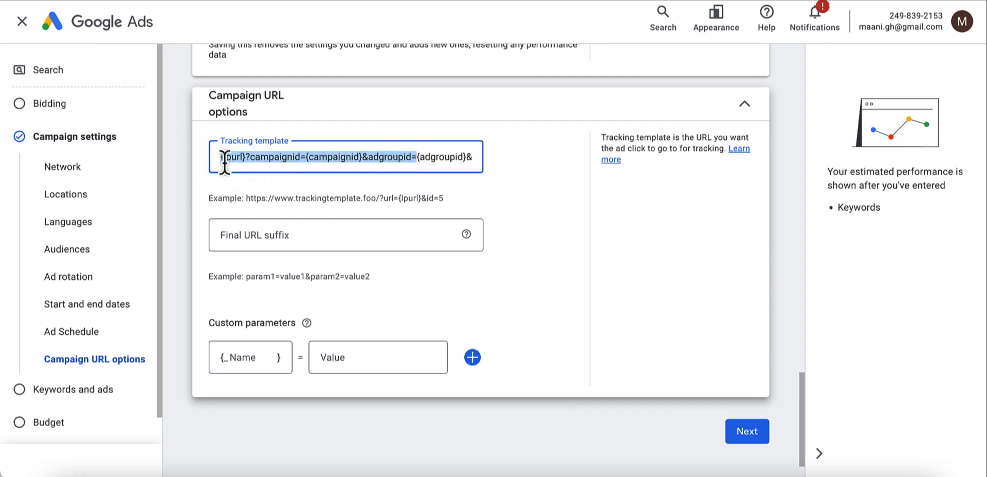
click(286, 127)
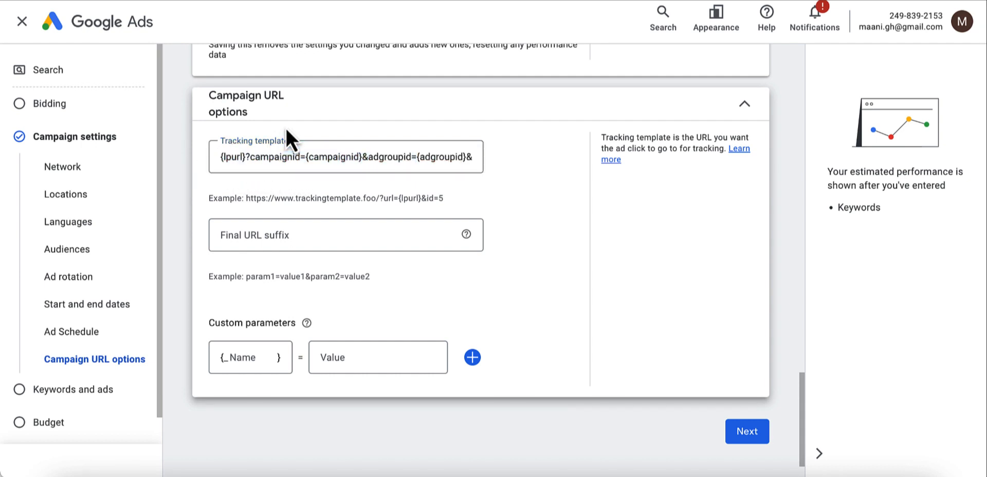
click(250, 156)
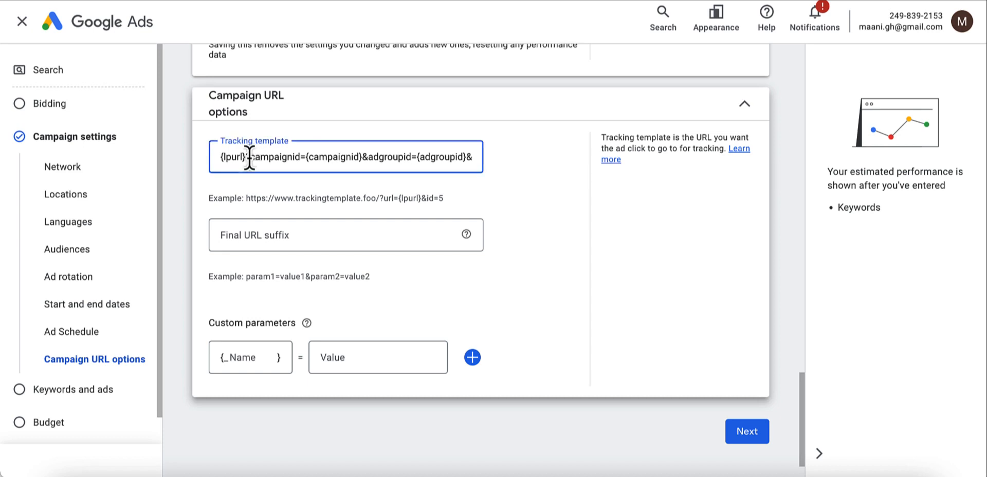
key(Right)
key(Right)
key(Right)
key(Right)
key(Right)
key(Right)
key(Right)
key(Right)
key(Right)
key(Right)
key(Right)
key(Right)
key(Right)
key(Right)
key(Right)
key(Right)
key(Right)
key(Right)
key(Right)
key(Right)
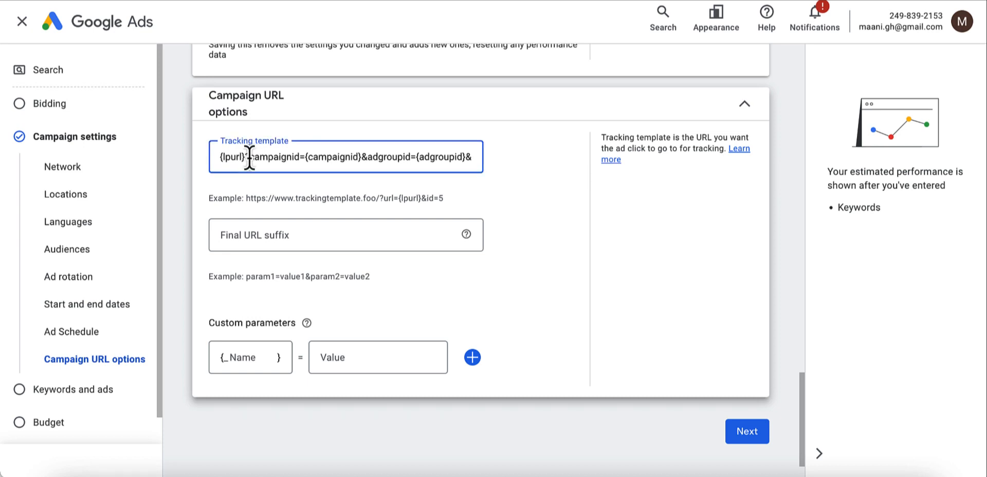
key(Right)
key(Right)
key(Right)
key(Right)
key(Right)
key(Right)
key(Right)
key(Right)
key(Right)
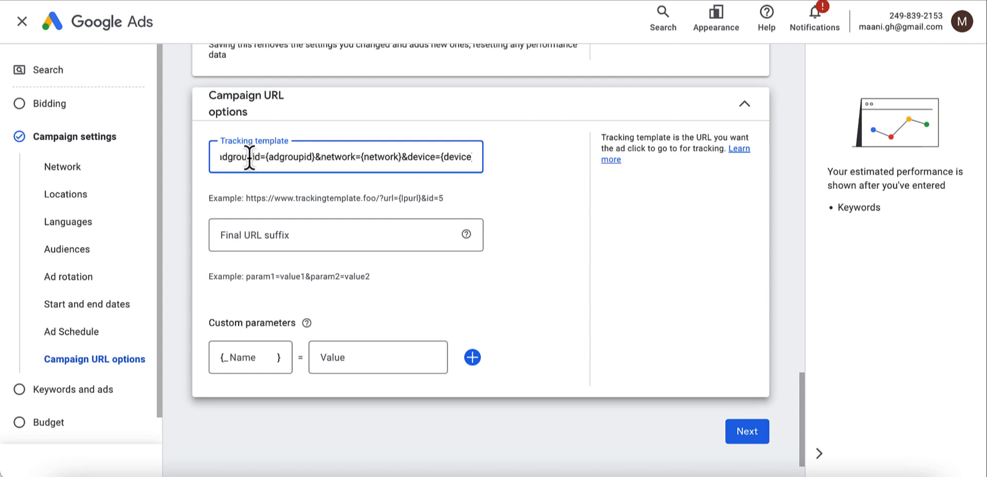
key(Left)
key(Left)
key(Left)
key(Left)
key(Left)
key(Left)
key(Left)
key(Left)
key(Left)
key(Left)
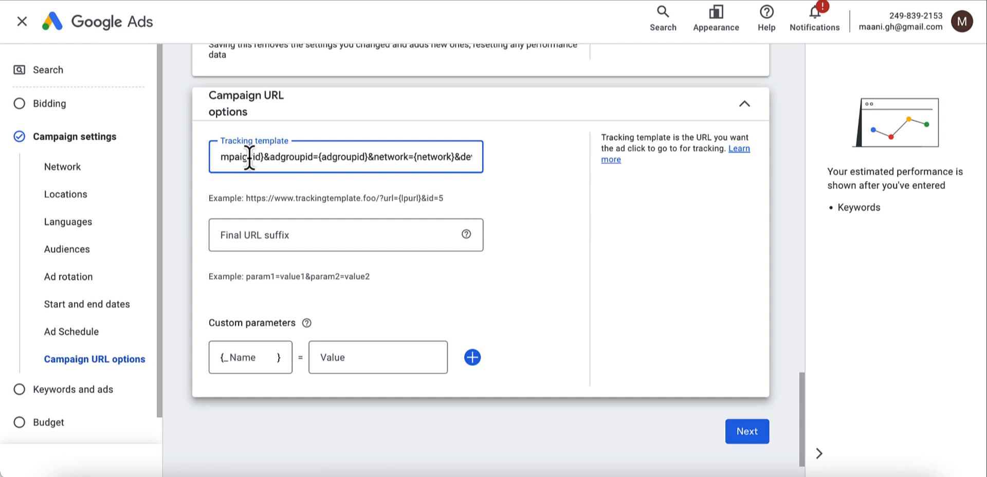
key(Left)
key(Left)
key(Left)
key(Left)
key(Left)
key(Left)
key(Left)
key(Left)
key(Left)
key(Left)
key(Left)
key(Left)
key(Left)
key(Left)
key(Left)
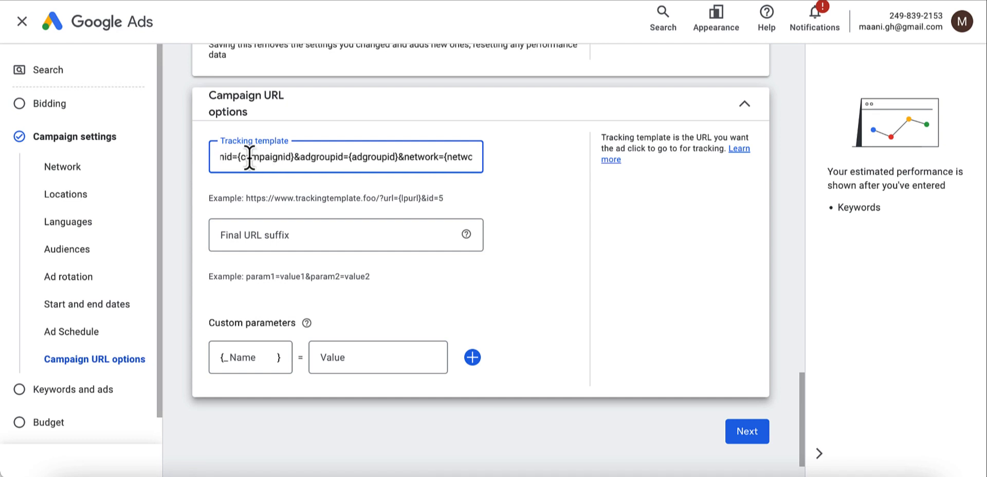
key(Left)
key(Left)
key(Left)
key(Left)
key(Left)
key(Left)
key(Left)
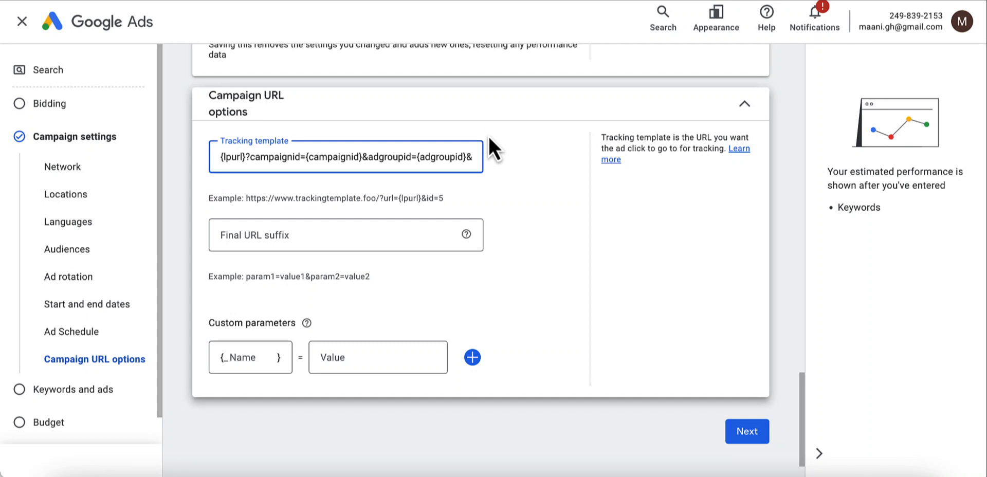
- Finish the campaign settings and continue to the Keywords and ads stage
scroll(513, 199, down, 1)
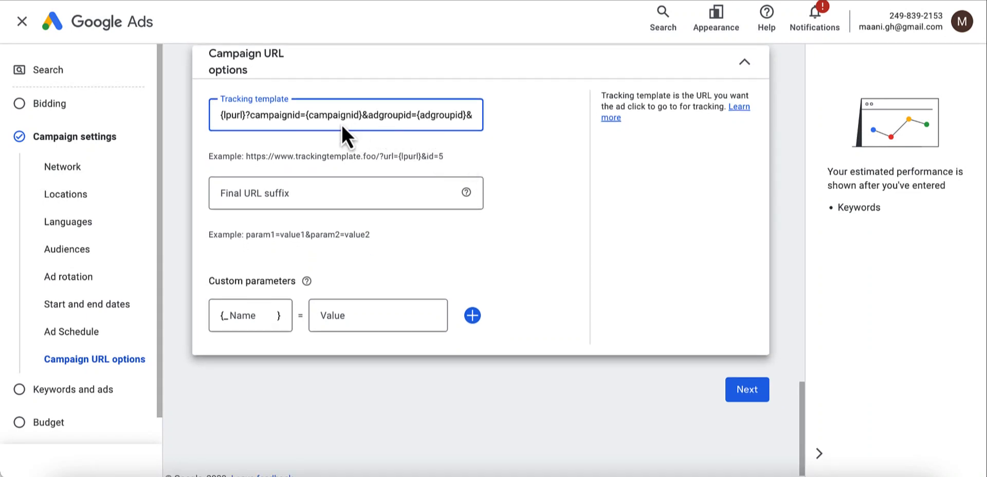
scroll(532, 174, down, 1)
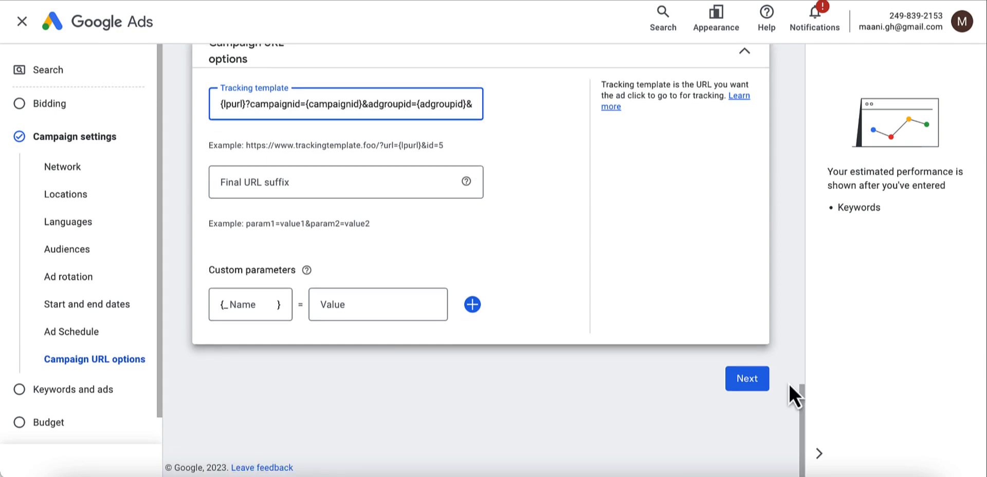
click(749, 387)
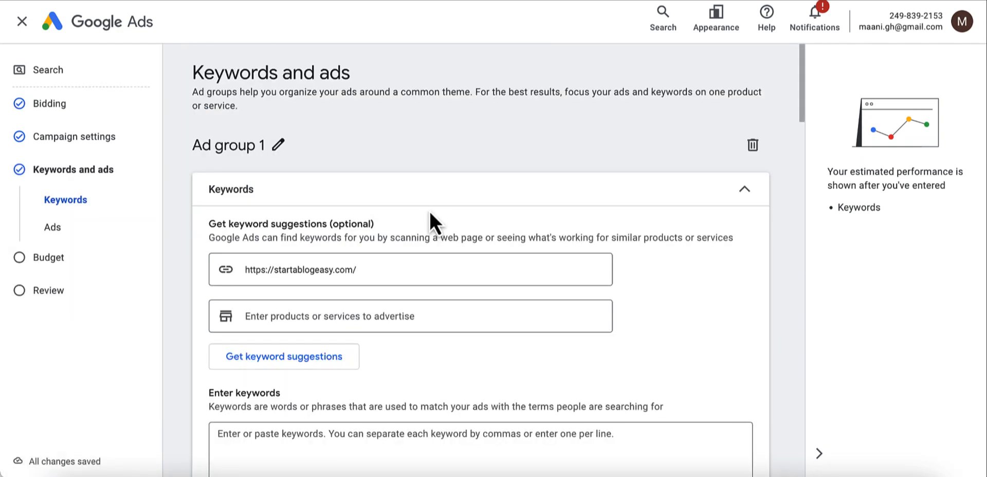
- Rename the ad group as "Ad group how to start a blog"
scroll(431, 212, down, 1)
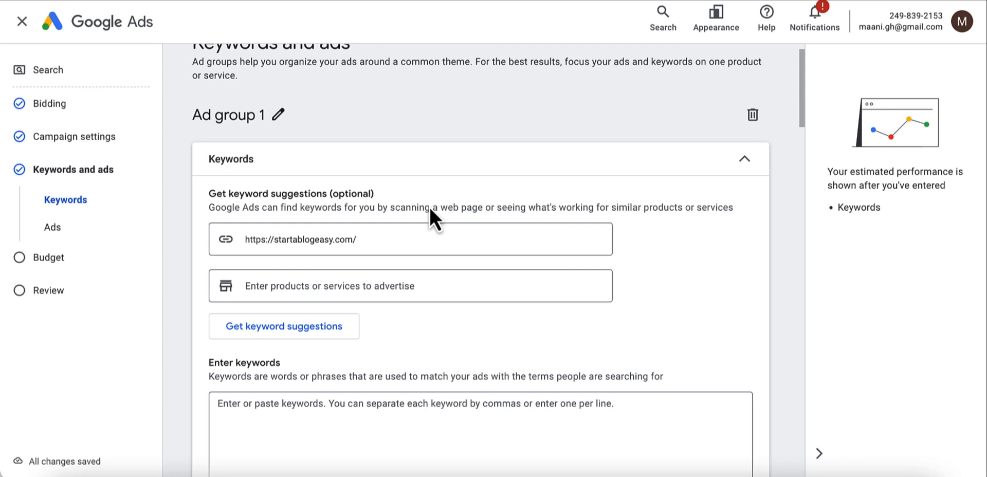
click(278, 114)
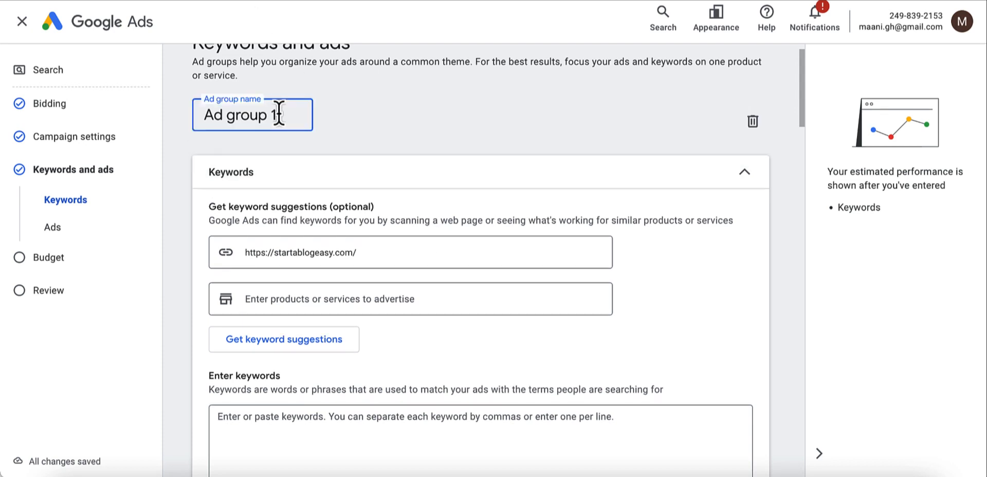
key(BackSpace)
text(how to st)
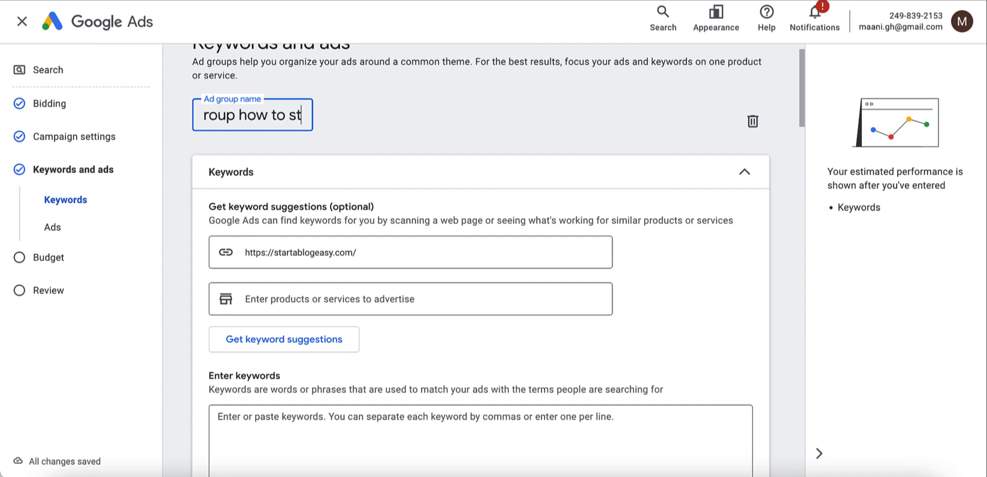
text(art a blog)
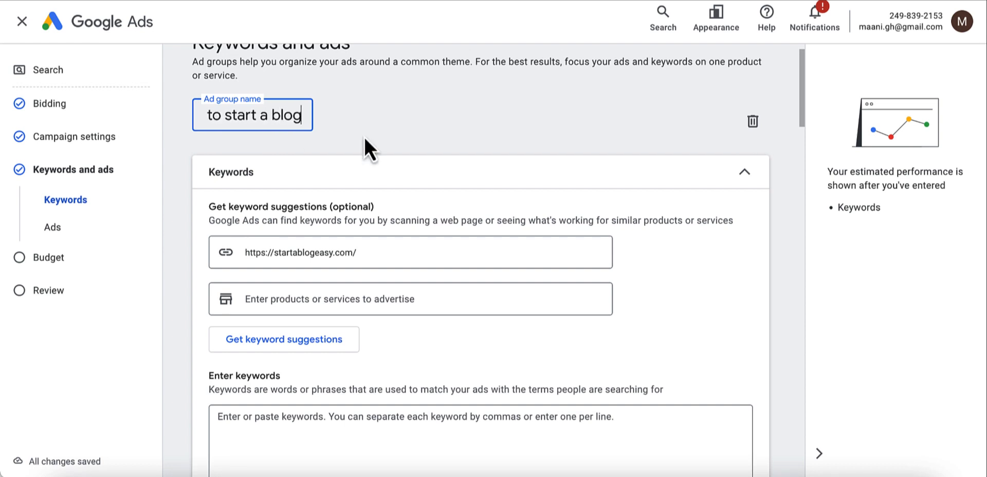
click(365, 137)
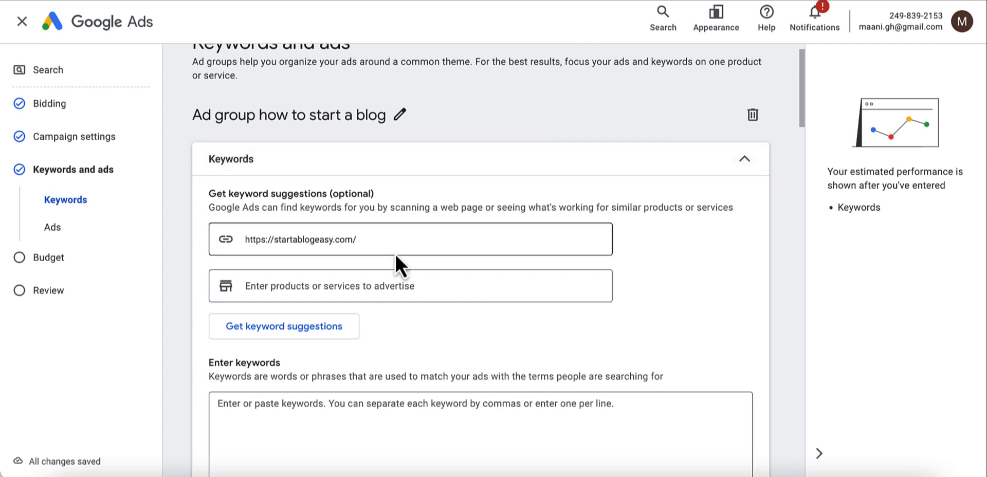
- Switch to the Google results for "how to start a blog" and examine the sponsored ads and the top organic result
scroll(395, 255, down, 1)
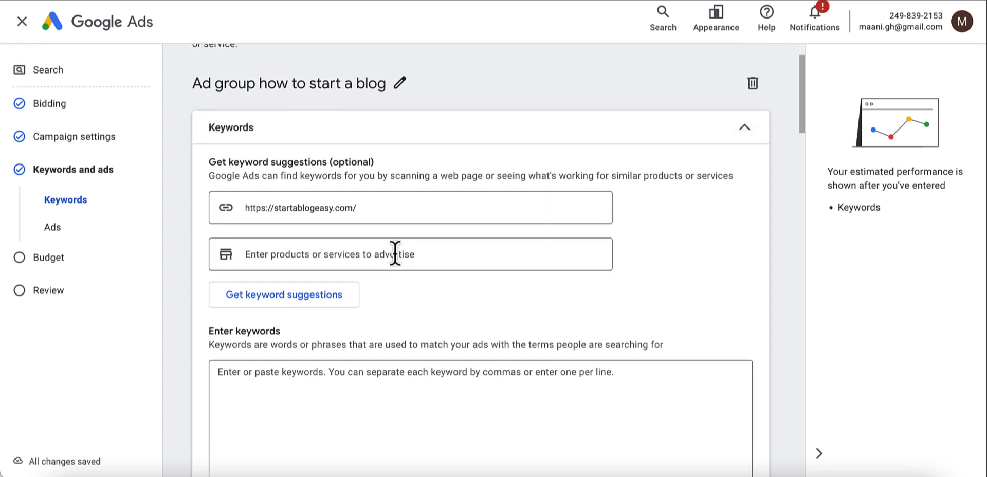
scroll(403, 289, down, 2)
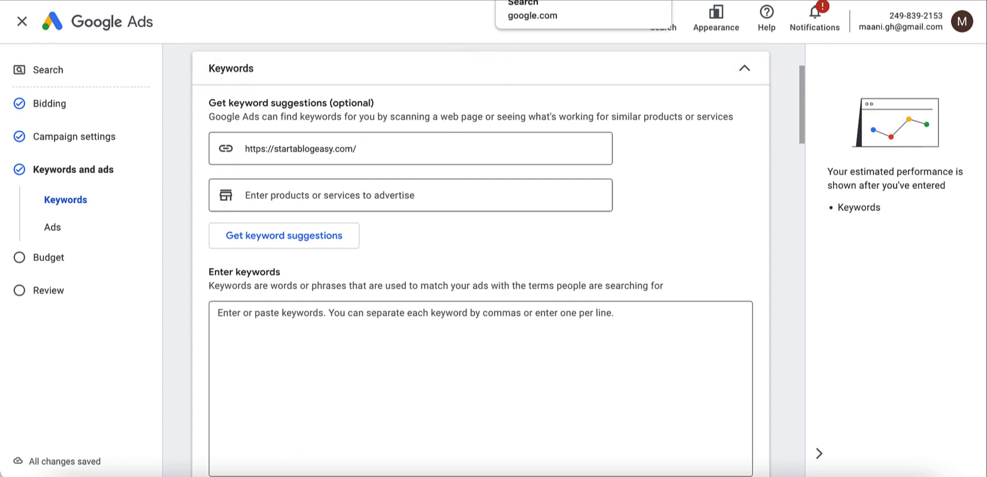
click(529, 0)
scroll(515, 140, up, 12)
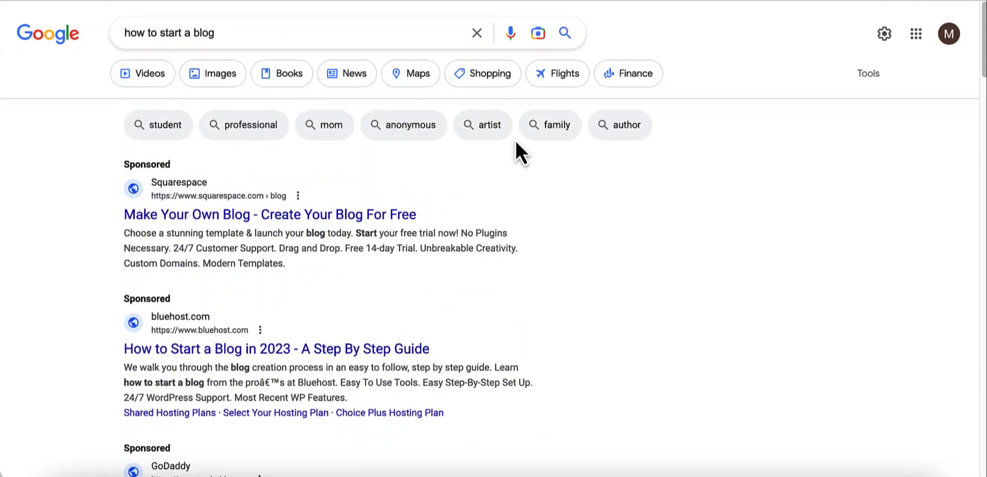
scroll(183, 198, down, 3)
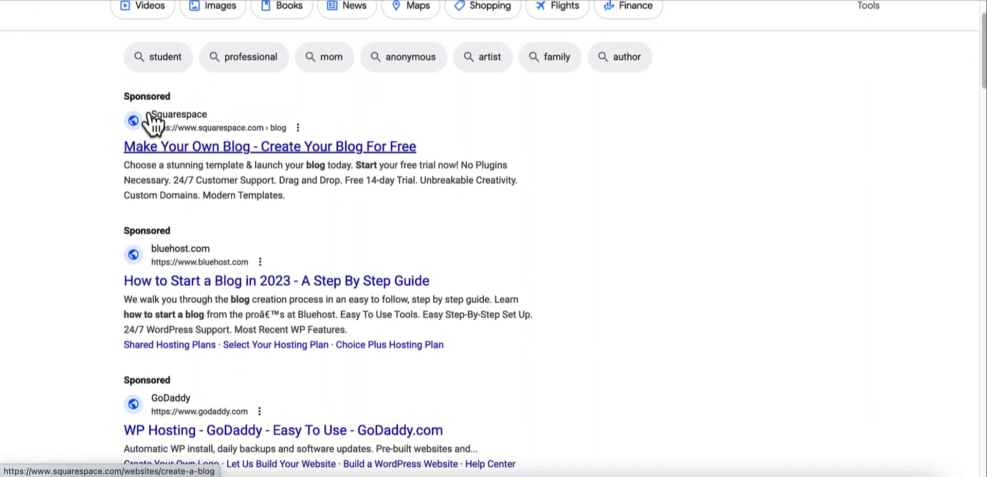
scroll(149, 121, down, 3)
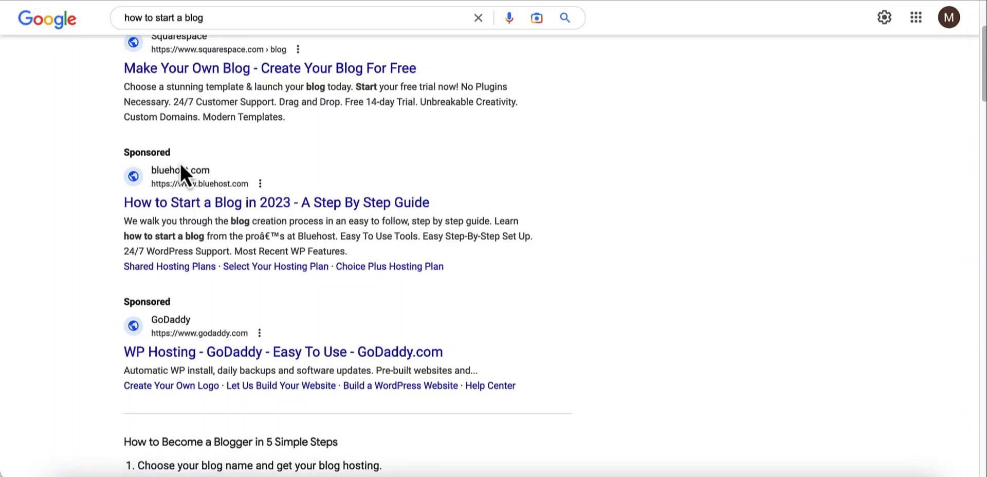
scroll(180, 163, down, 5)
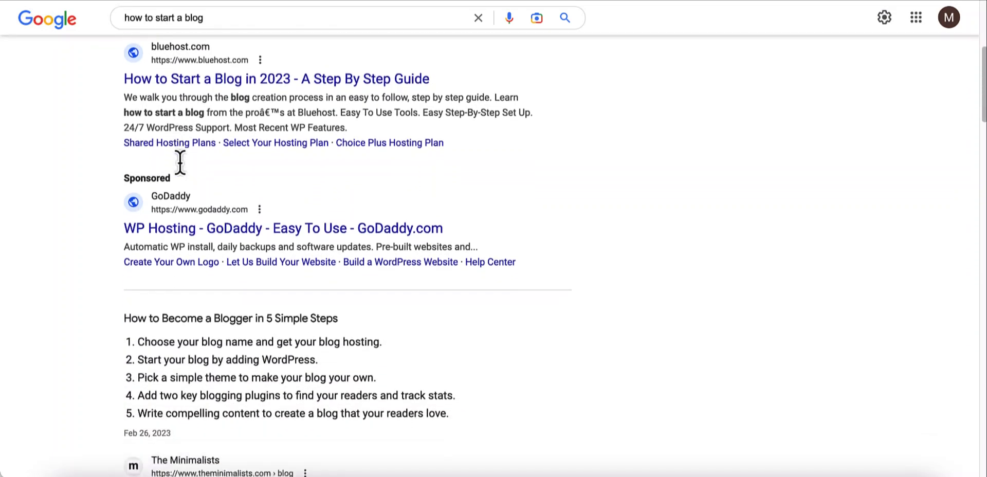
scroll(180, 163, down, 8)
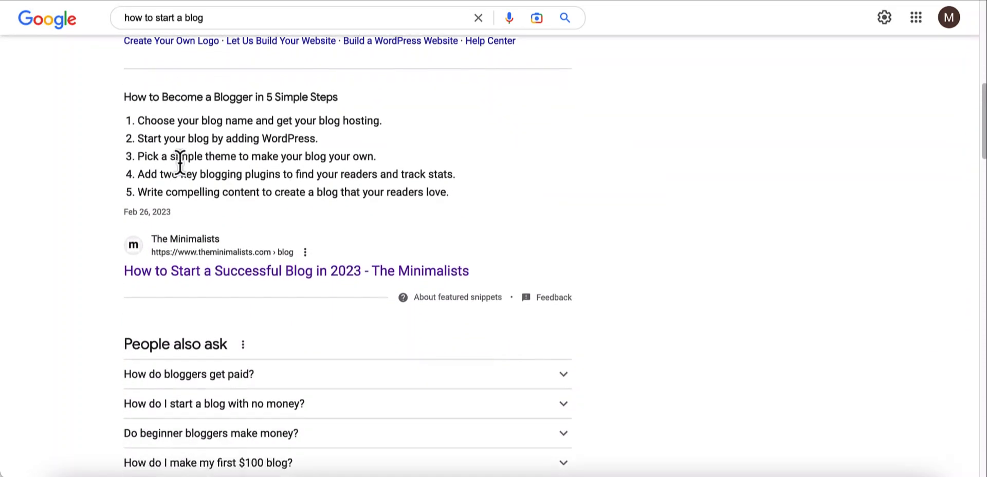
scroll(180, 163, down, 1)
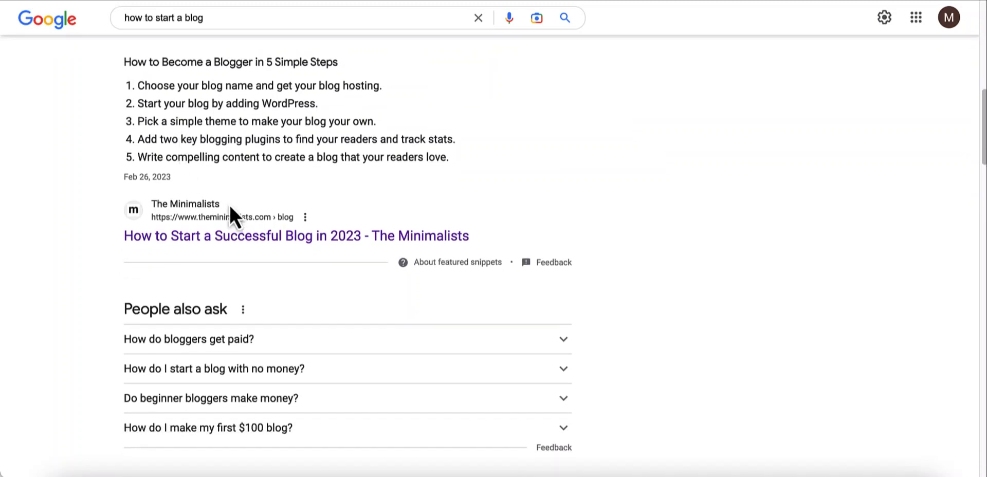
- Open The Minimalists' "How to Start a Successful Blog in 2023" result in a new tab and copy its web address
right_click(254, 229)
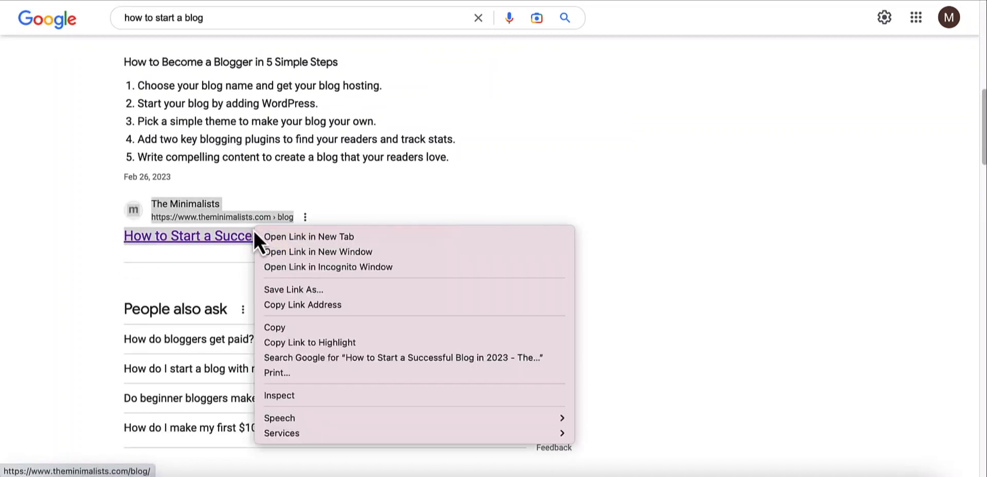
click(319, 237)
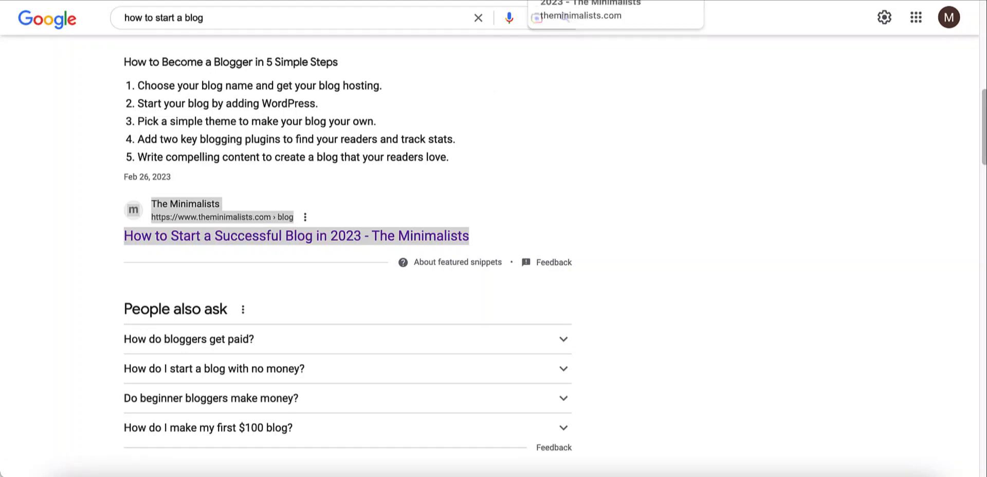
click(571, 0)
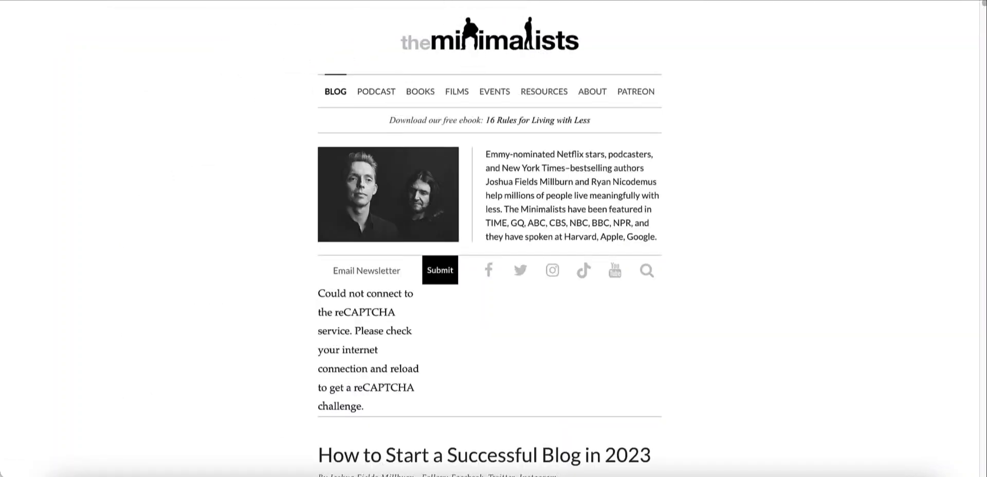
click(494, 0)
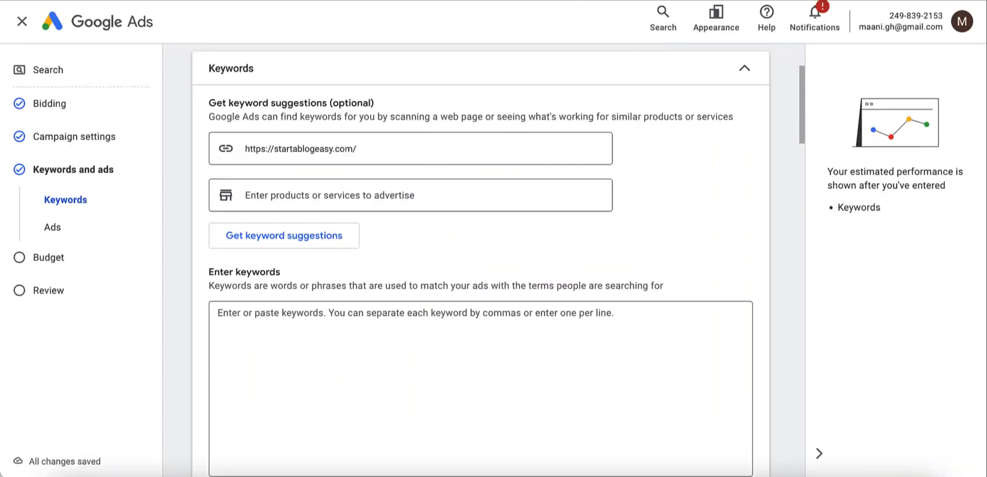
click(365, 156)
drag(359, 149, 198, 146)
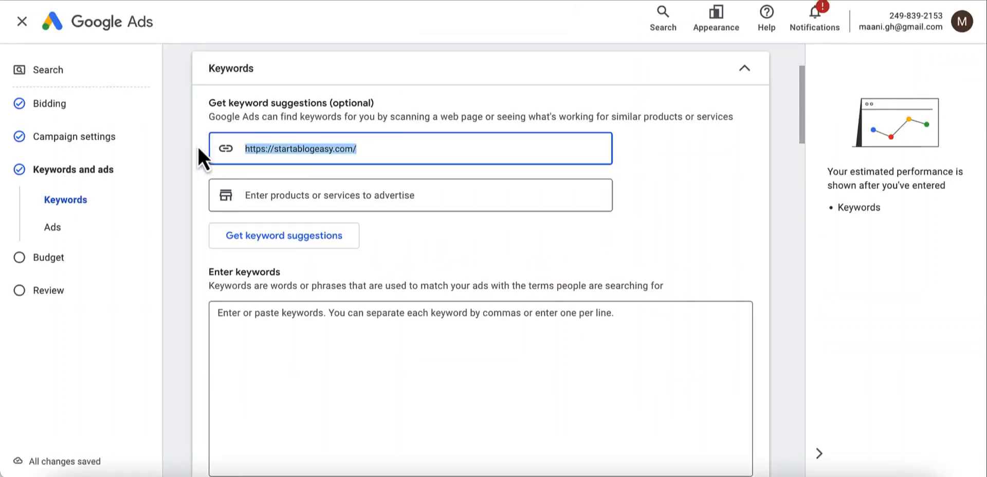
text(https://www.theminimalists.com/blog/)
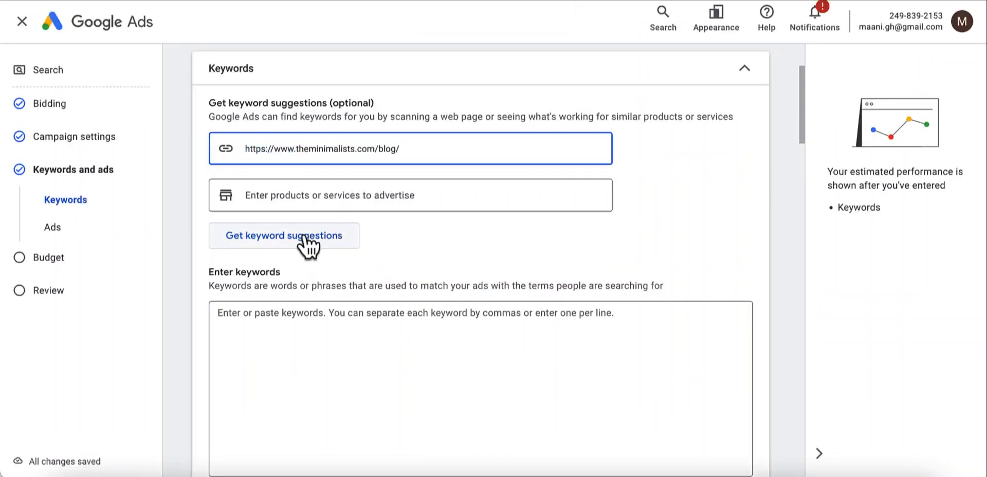
click(277, 242)
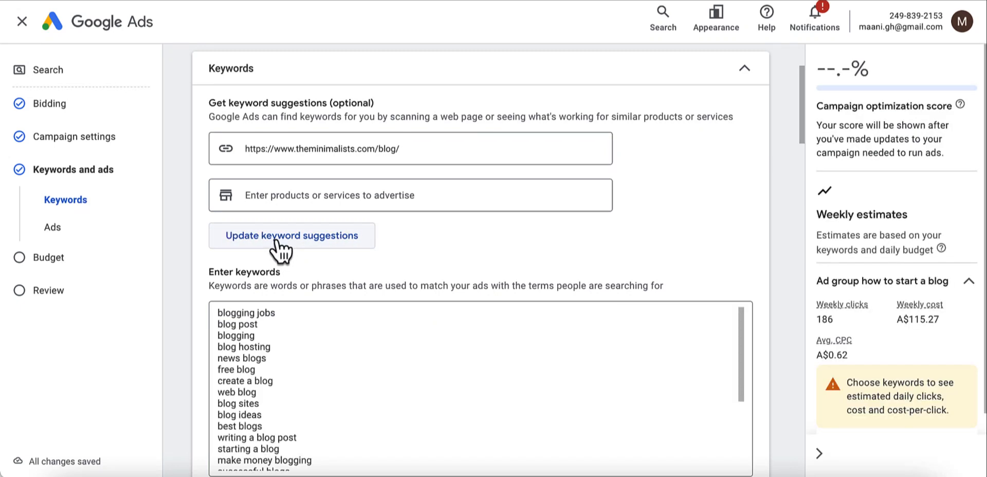
- Look through the suggested keywords in the ad group's keyword list
scroll(458, 242, down, 3)
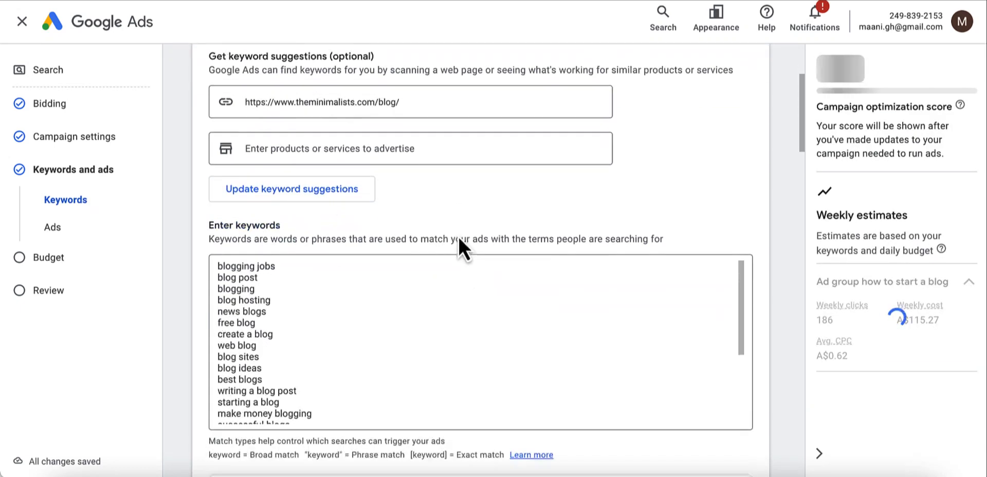
scroll(563, 171, down, 3)
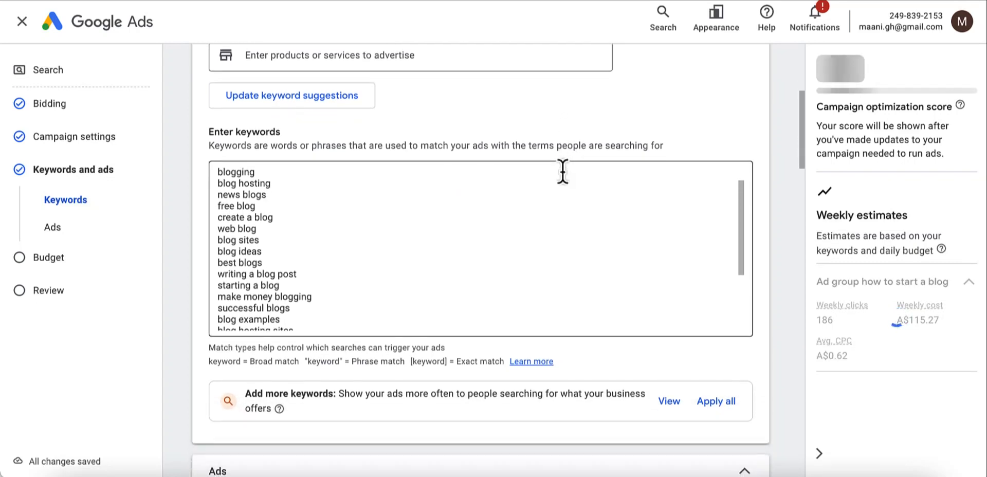
scroll(439, 247, down, 1)
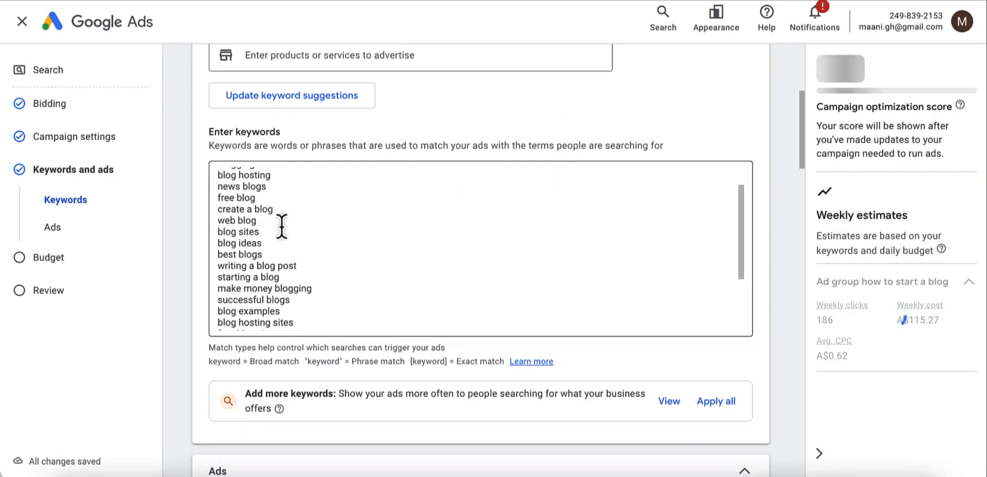
scroll(286, 212, down, 3)
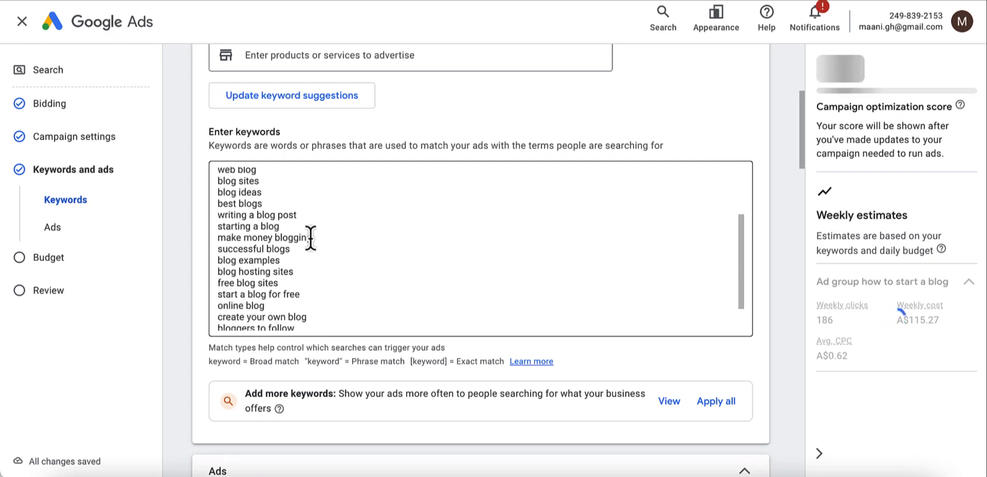
- Check the suggested keywords and remove "blogging jobs" from the ad group's keyword list
scroll(310, 238, down, 3)
scroll(311, 238, down, 1)
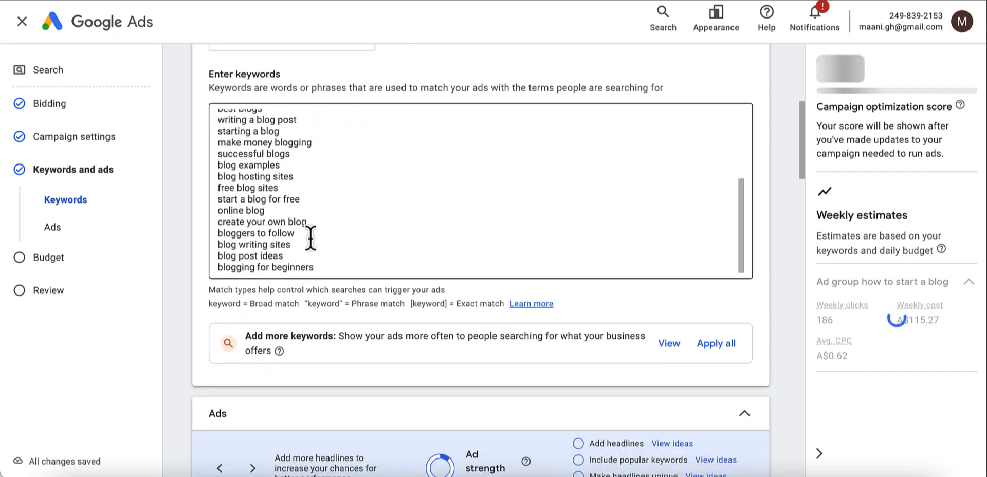
scroll(480, 332, up, 6)
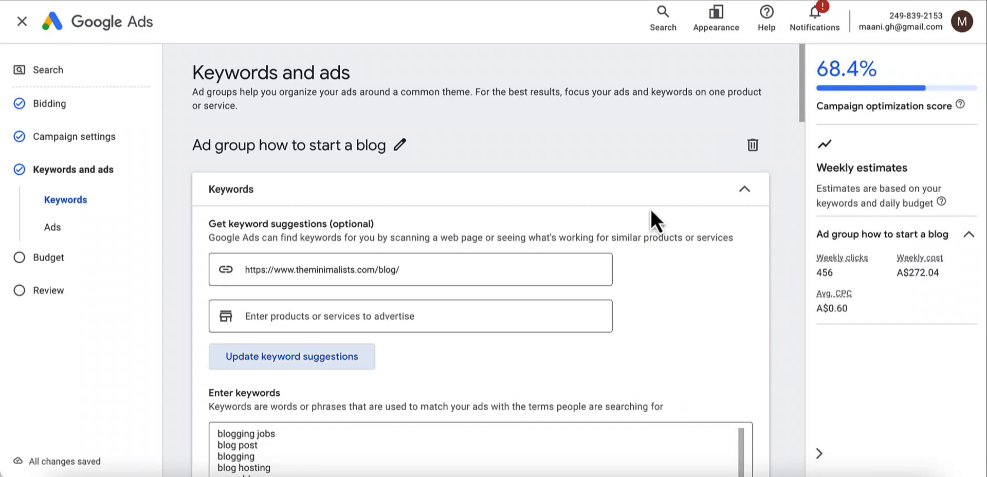
scroll(564, 186, down, 2)
scroll(564, 186, down, 2)
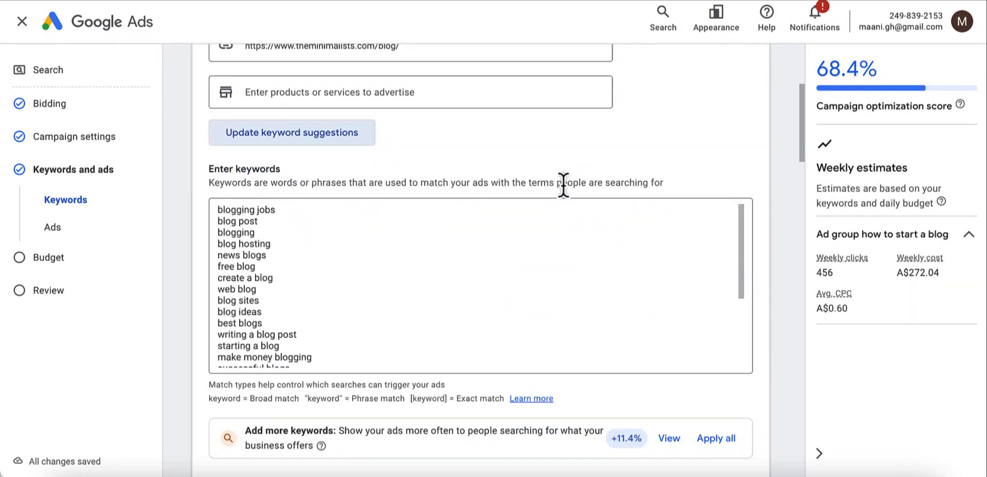
click(295, 210)
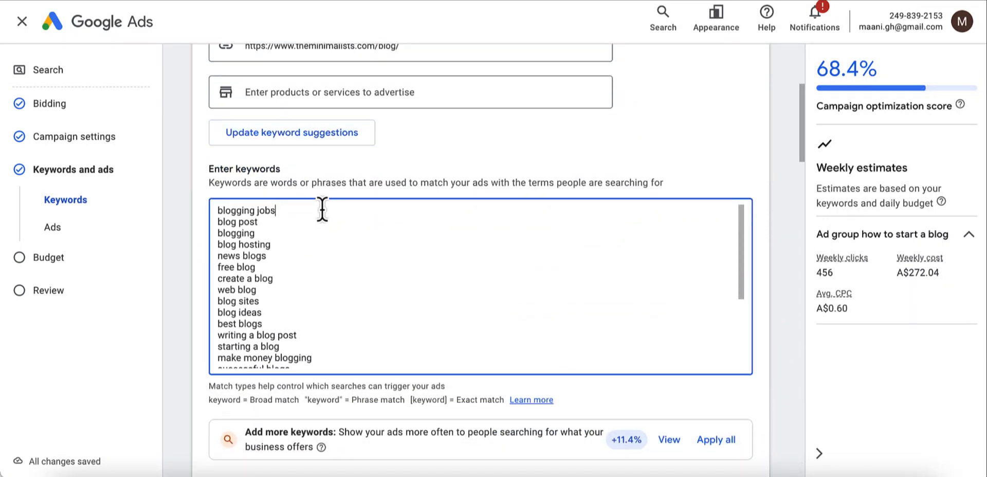
key(shift+Home)
key(BackSpace)
- Remove "free blog" from the keyword list and delete the blank line above "blog post"
key(Down)
key(Down)
key(shift+End)
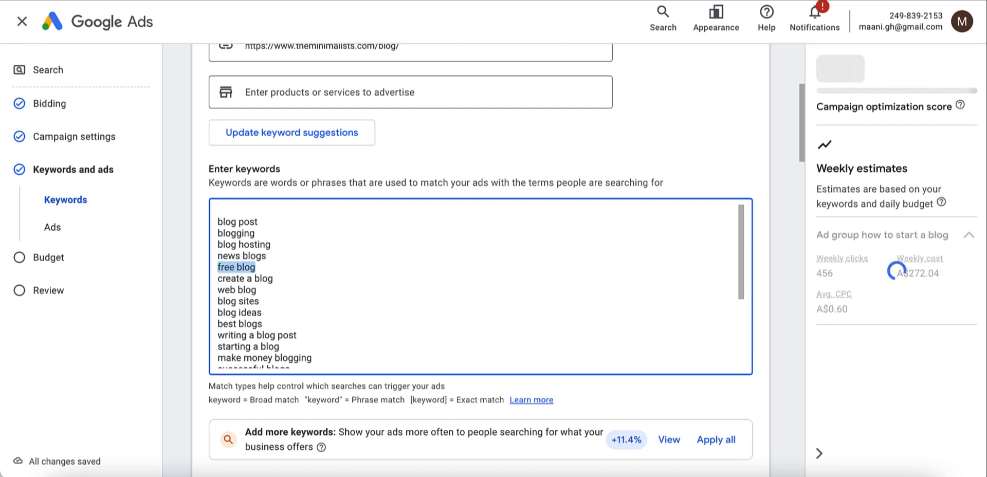
key(BackSpace)
key(BackSpace)
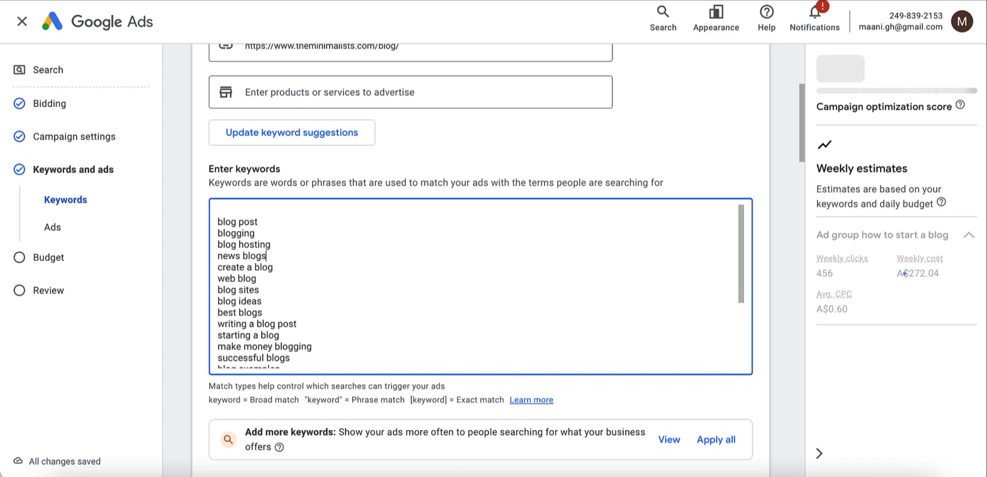
click(221, 223)
key(BackSpace)
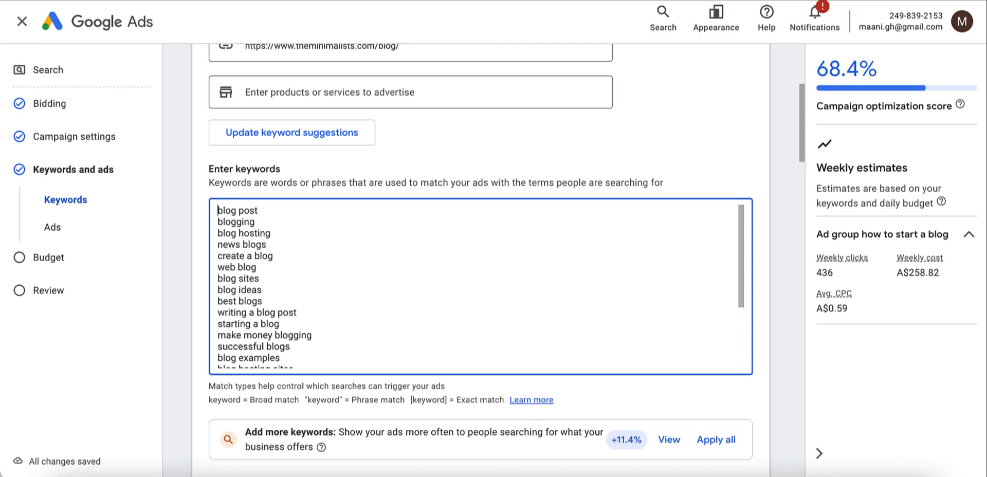
- Make the keyword "blog post" an exact match and "blog hosting" a phrase match
text([)
click(261, 210)
text(])
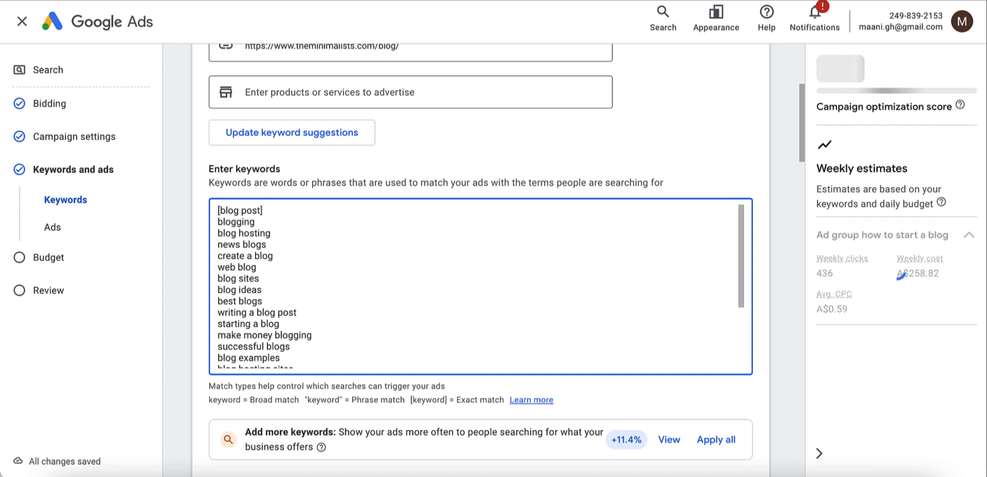
click(255, 223)
click(218, 233)
text(")
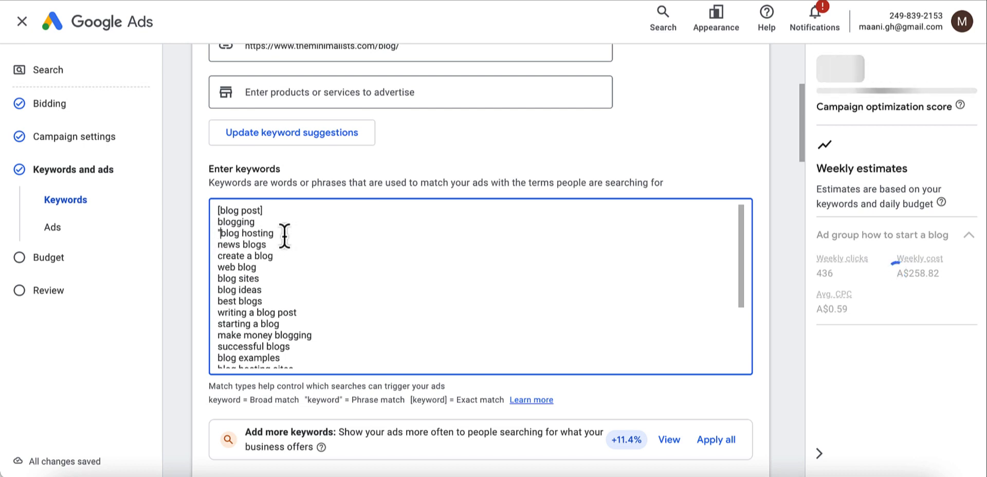
click(284, 236)
text(")
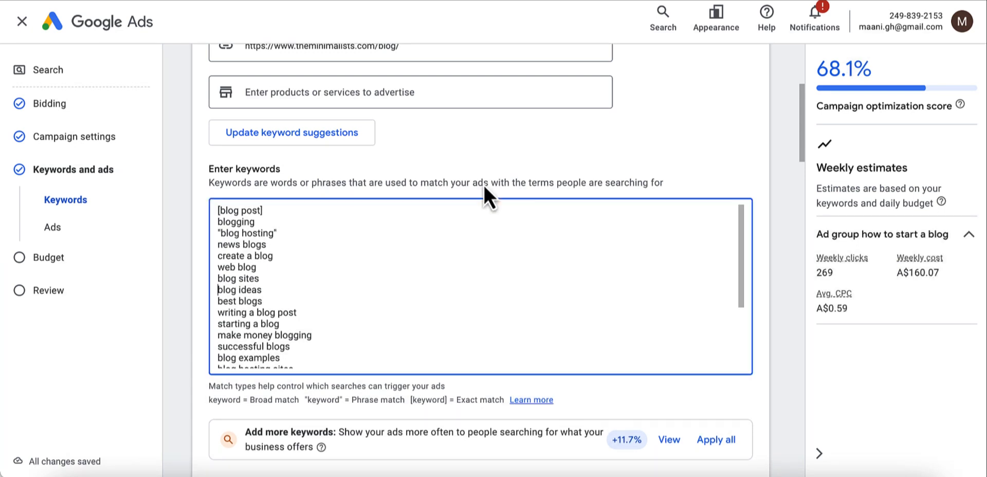
- Put a plus sign in front of each word of the keyword "blog ideas"
scroll(484, 185, down, 1)
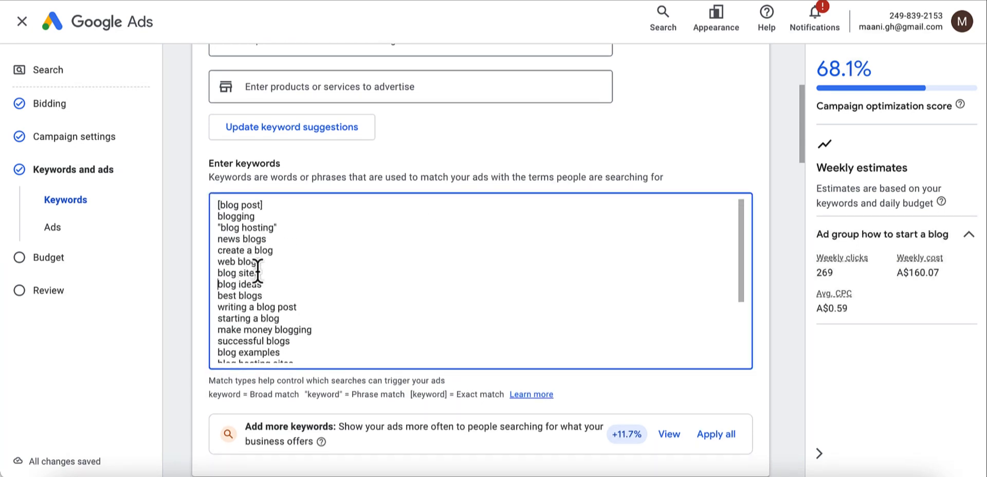
text(+)
key(Right)
key(Right)
key(Right)
key(Right)
key(Right)
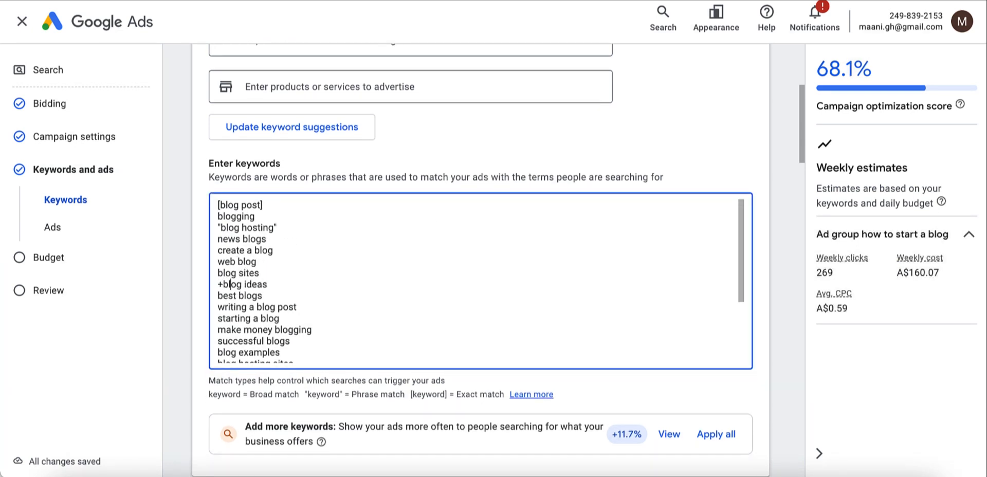
text(+)
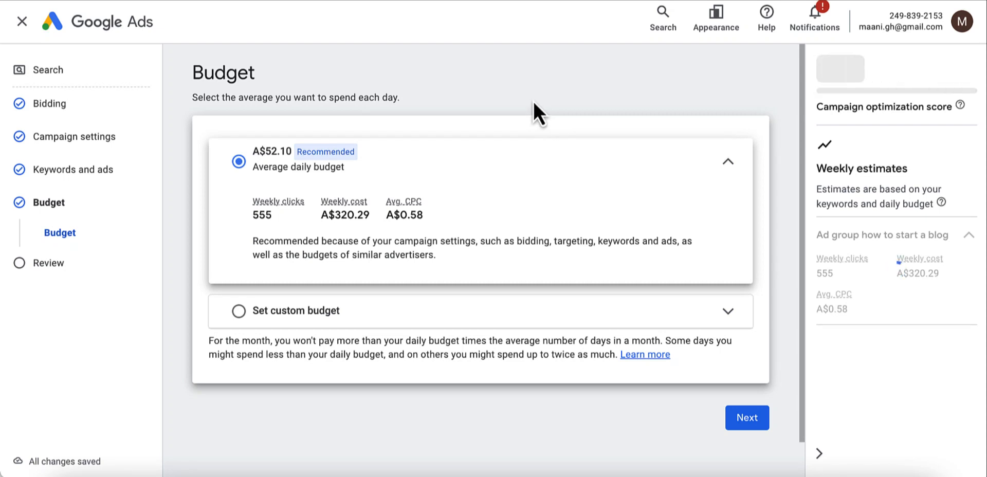
- Set a custom average daily budget of A$10.10 for the campaign and continue to the review
scroll(532, 101, down, 1)
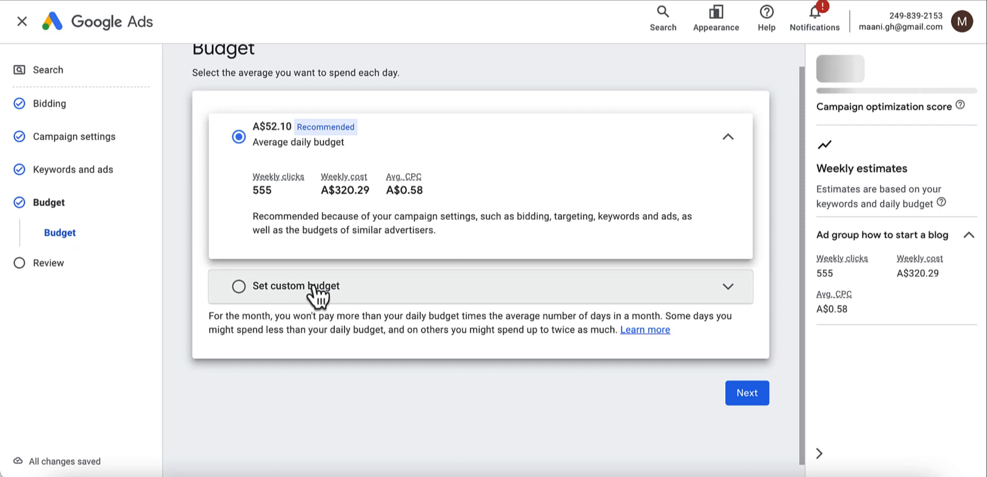
click(562, 289)
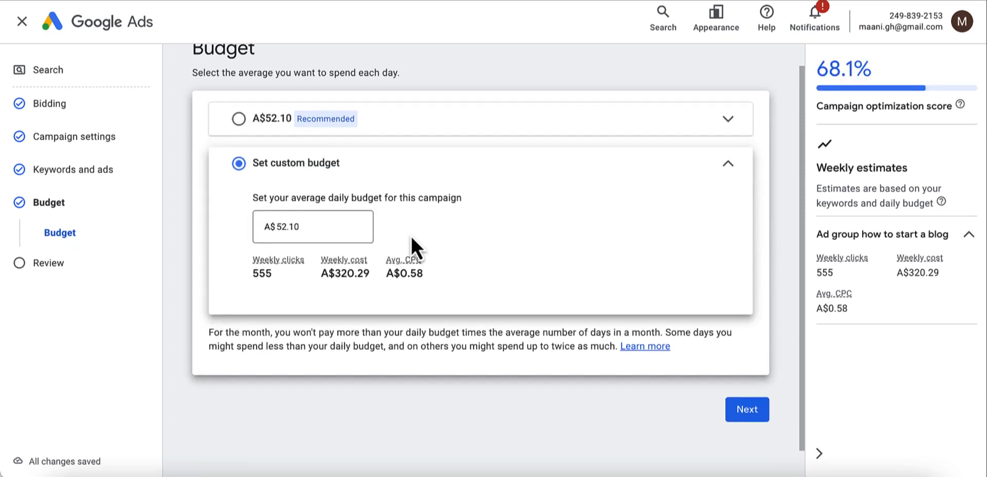
click(291, 222)
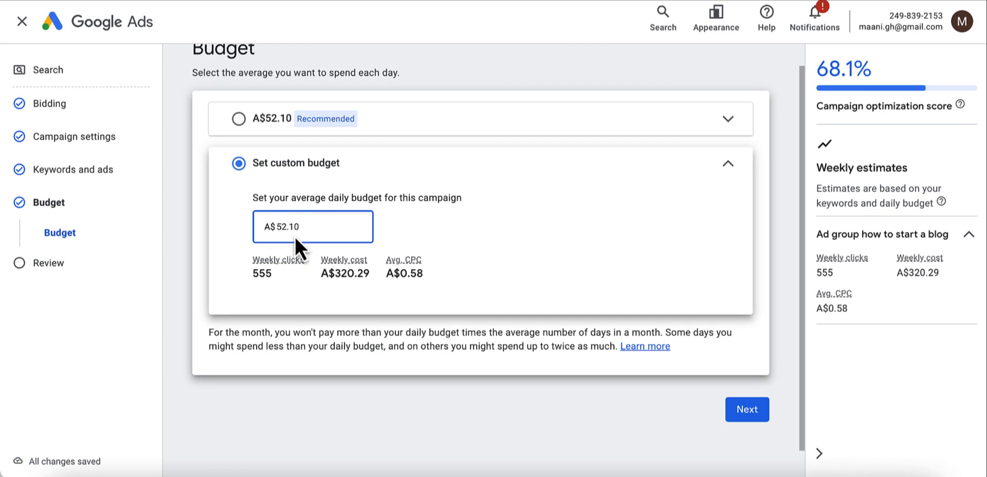
key(Left)
key(Left)
key(shift+Left)
key(shift+Right)
text(10)
click(462, 190)
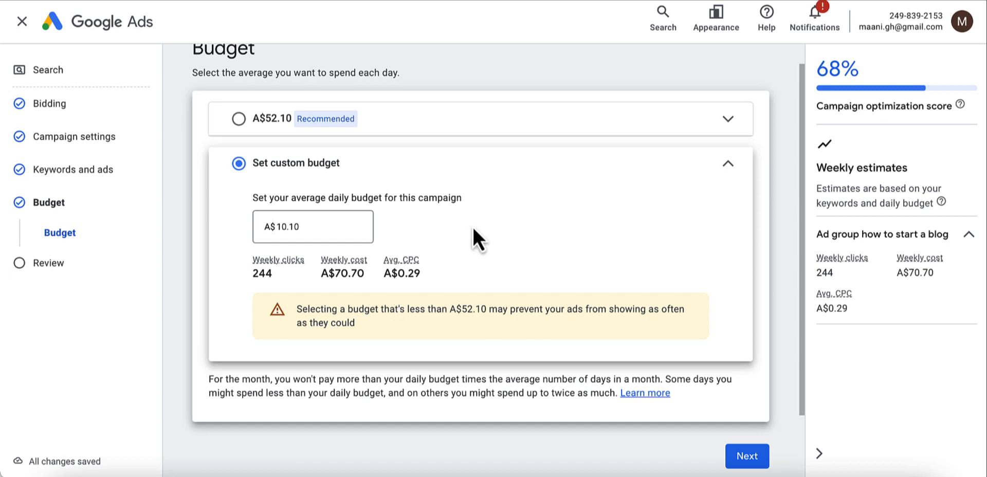
scroll(478, 239, down, 1)
scroll(463, 206, down, 2)
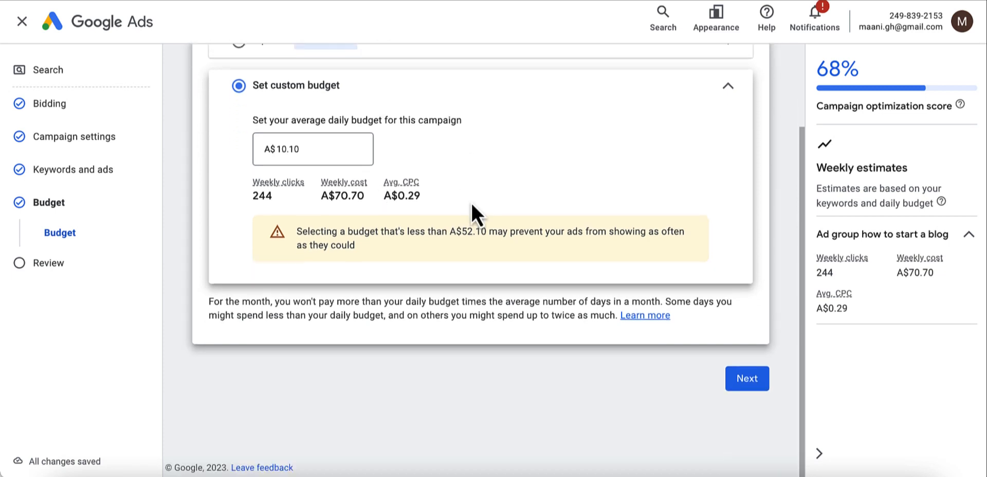
click(733, 381)
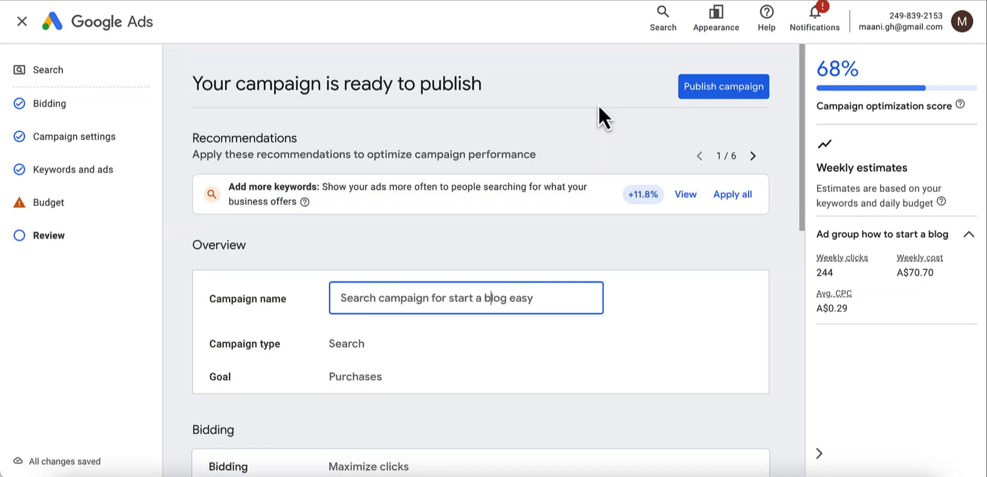
- Review the campaign's summary, publish the Search campaign and check its overview
scroll(599, 105, down, 2)
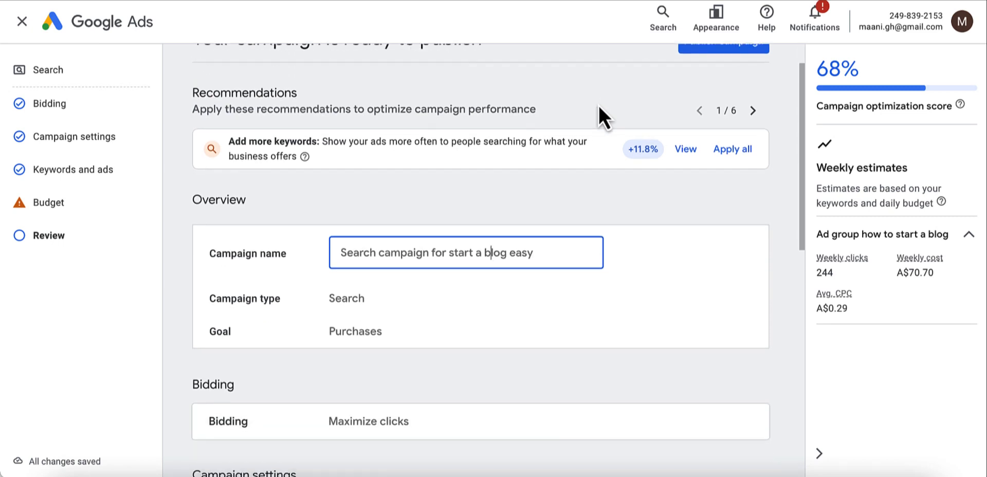
scroll(599, 107, down, 5)
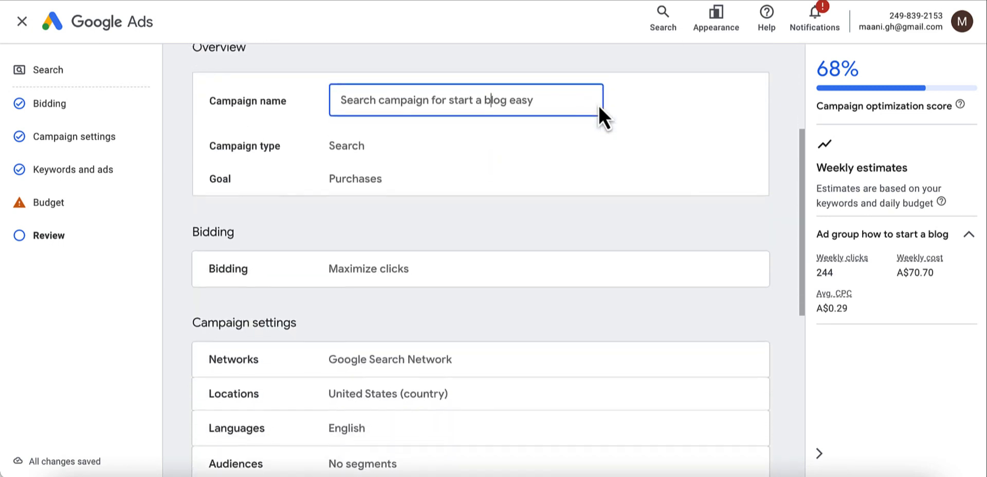
scroll(598, 107, down, 5)
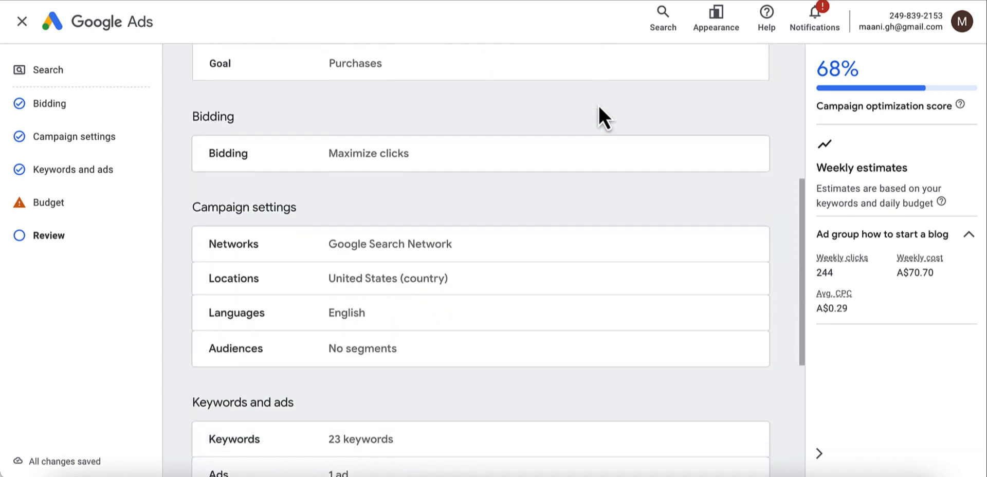
scroll(598, 106, down, 1)
scroll(598, 106, down, 5)
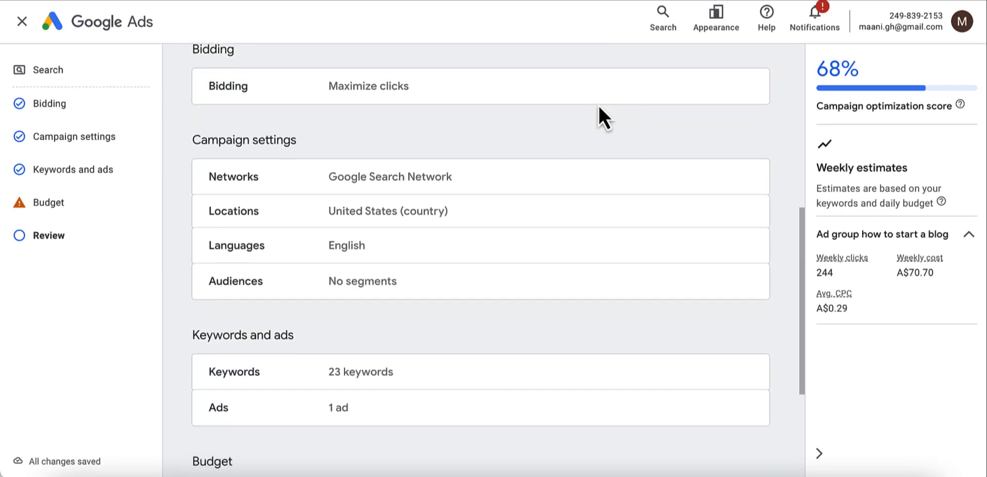
scroll(599, 105, down, 2)
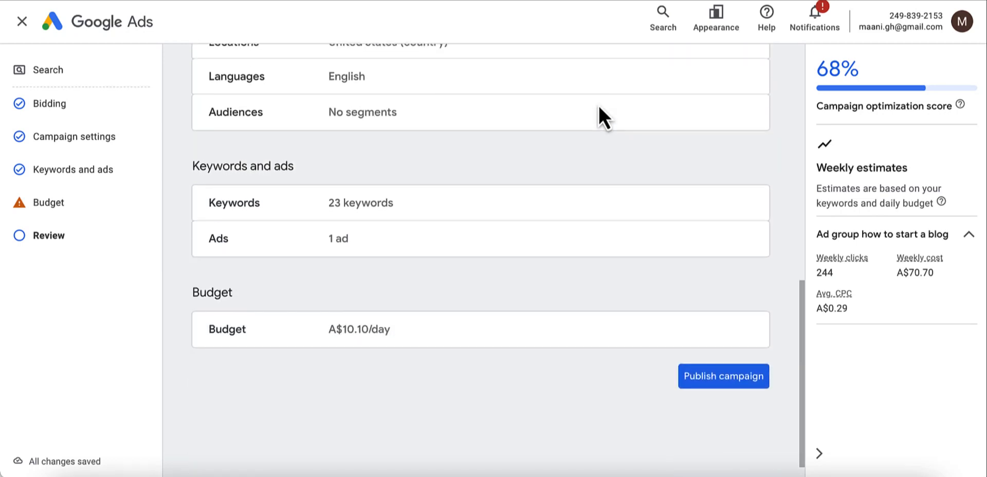
click(720, 380)
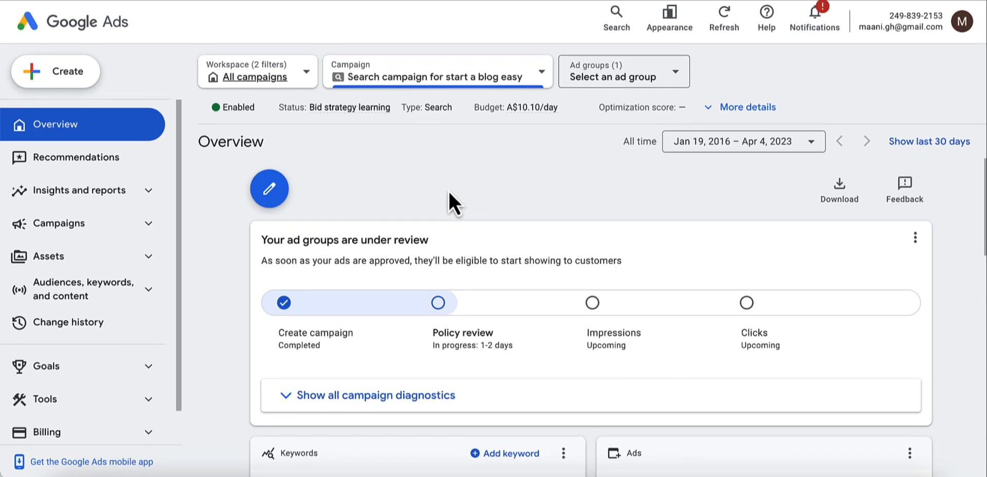
scroll(477, 203, down, 2)
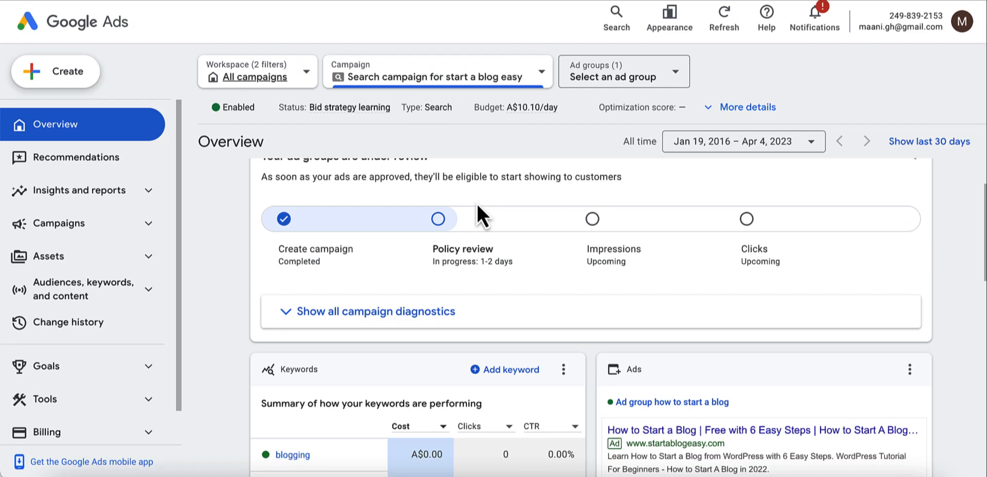
scroll(492, 251, up, 2)
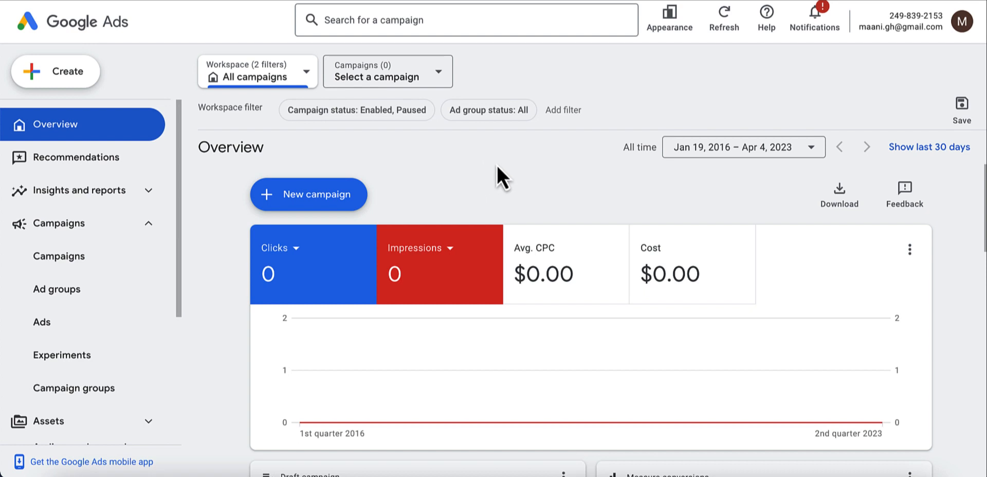
- Start a new campaign without a goal's guidance
click(68, 75)
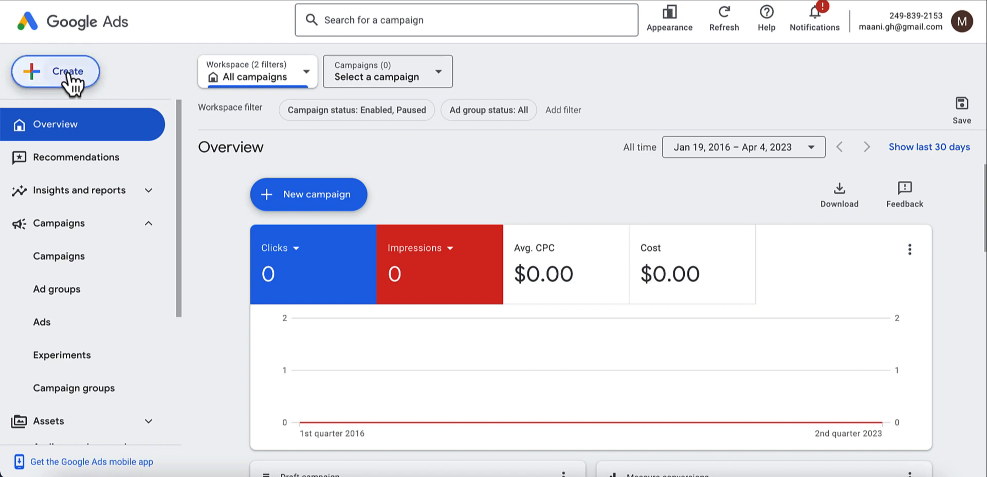
click(68, 78)
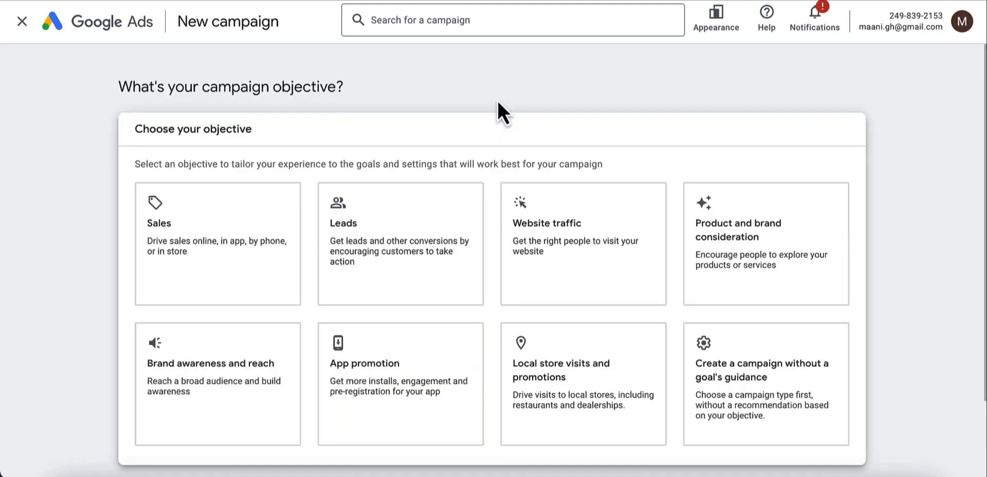
scroll(498, 102, down, 2)
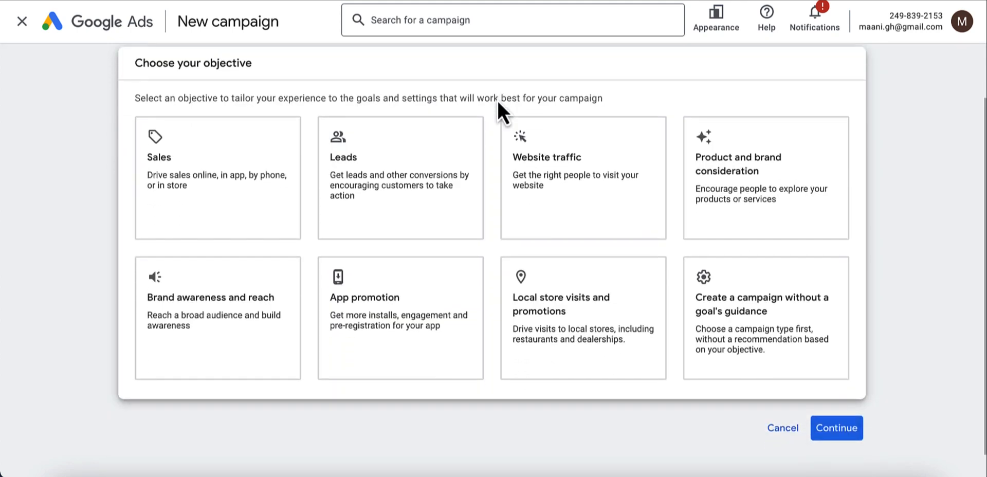
scroll(498, 100, down, 1)
click(740, 275)
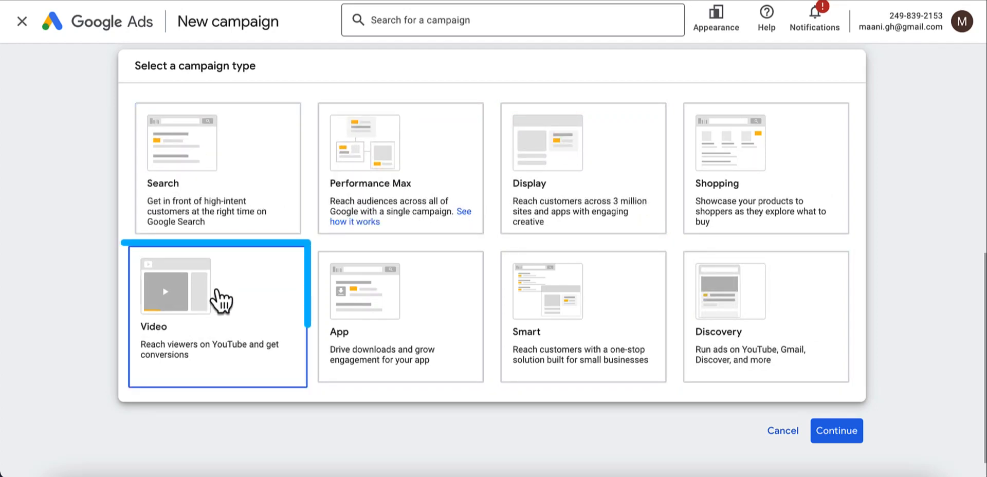
- Choose the Video campaign type with the Custom video campaign subtype and continue to its settings
click(219, 309)
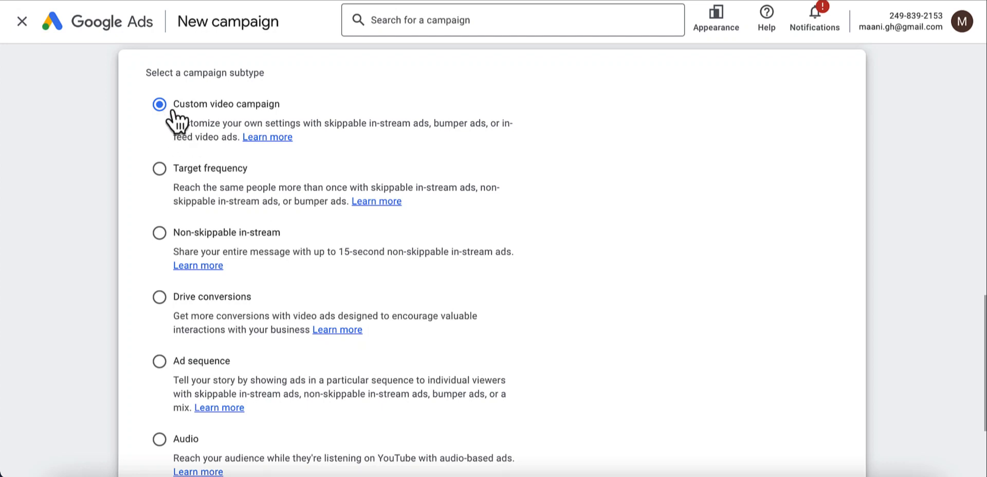
scroll(177, 121, down, 3)
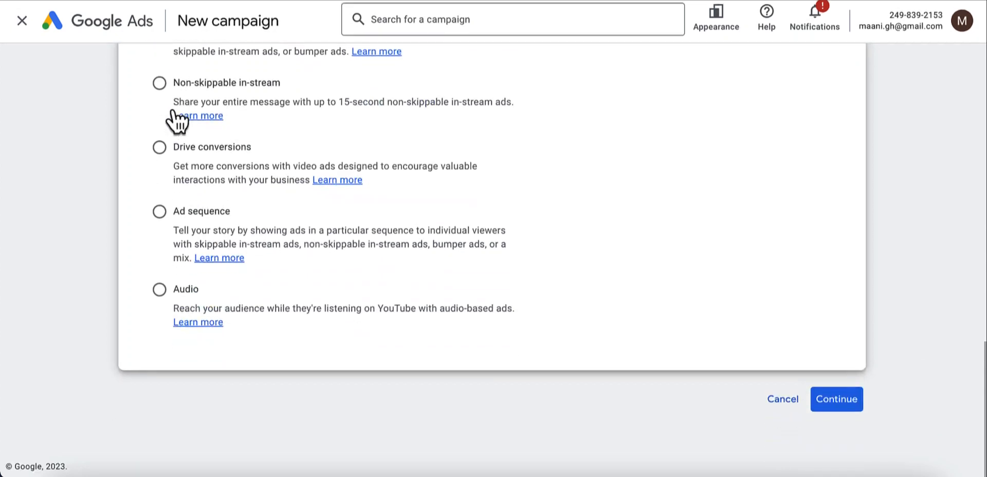
click(844, 409)
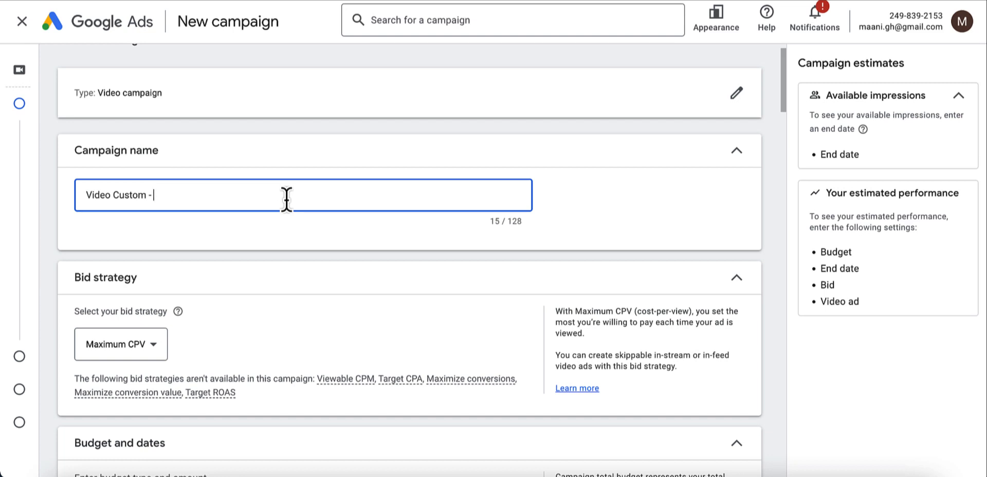
scroll(286, 199, down, 1)
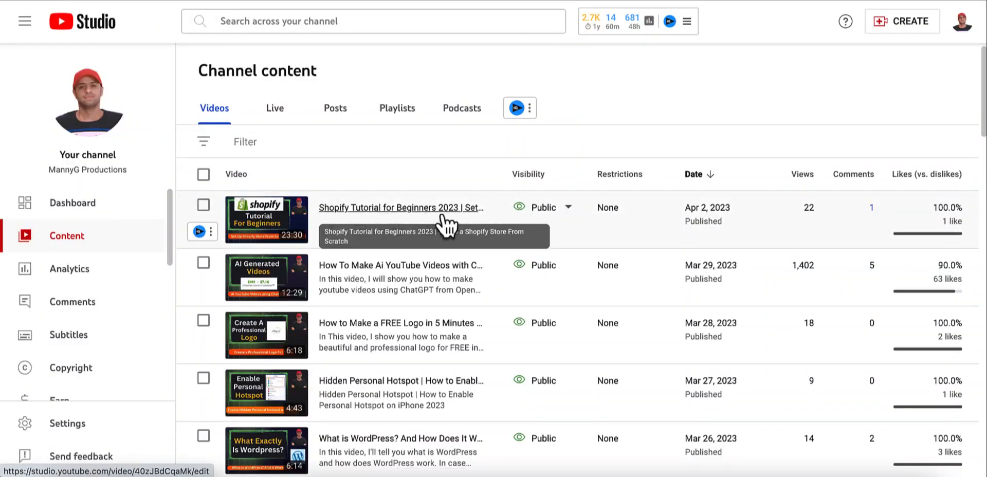
- Get the shareable link of the "Shopify Tutorial for Beginners 2023" video in YouTube Studio
click(458, 231)
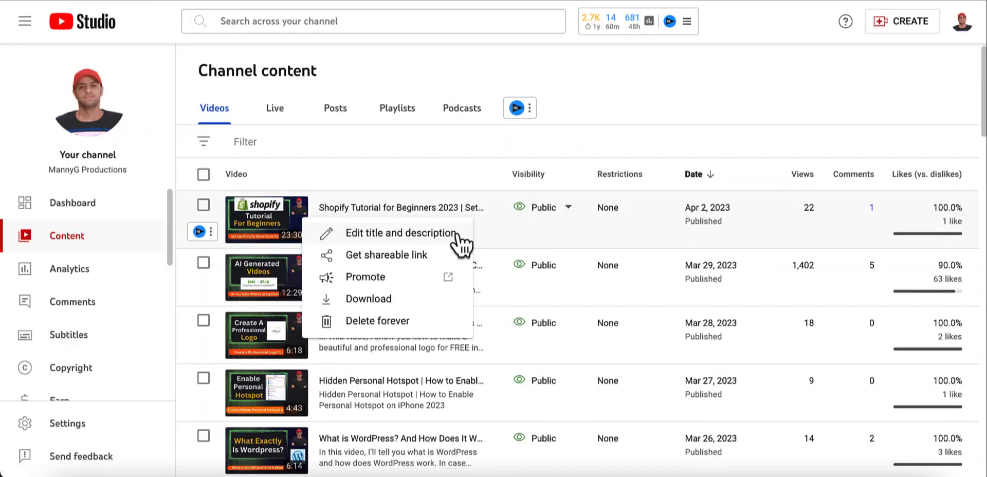
click(393, 268)
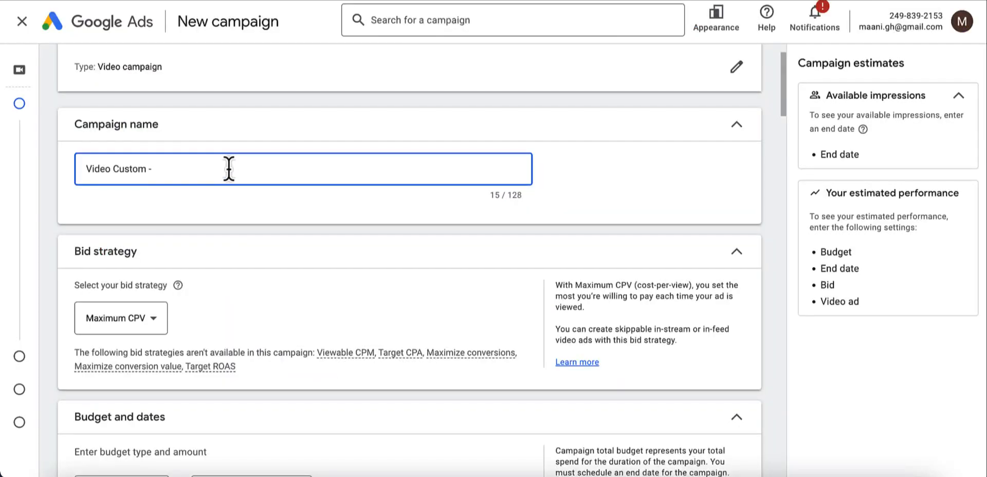
- Switch to Google Ads, name the campaign "Video Custom - Shopify tutorial" and choose the Maximum CPV bid strategy
text(Shopify tutorial)
scroll(505, 186, down, 2)
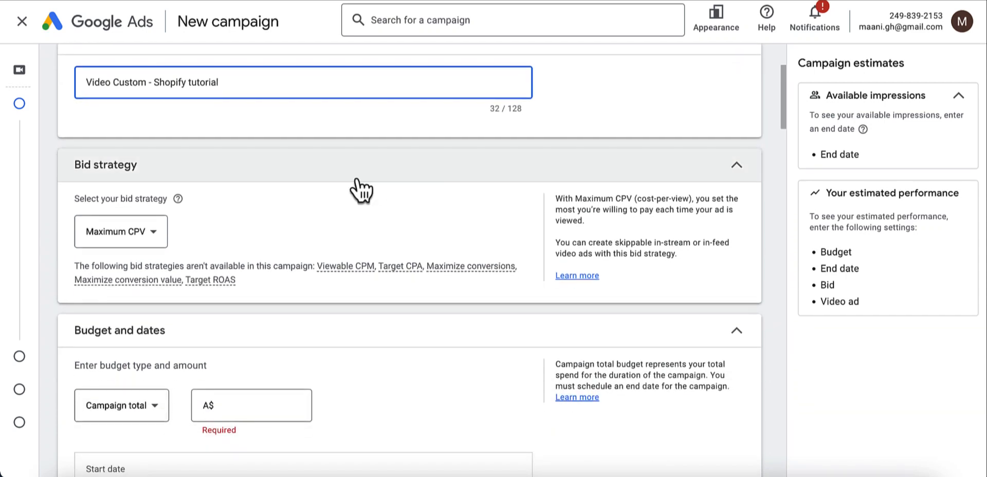
scroll(357, 180, down, 1)
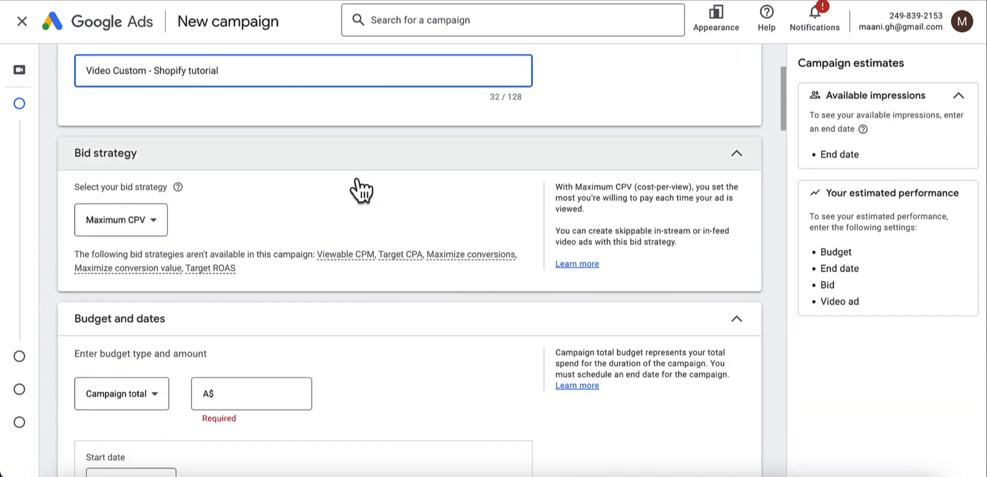
click(155, 225)
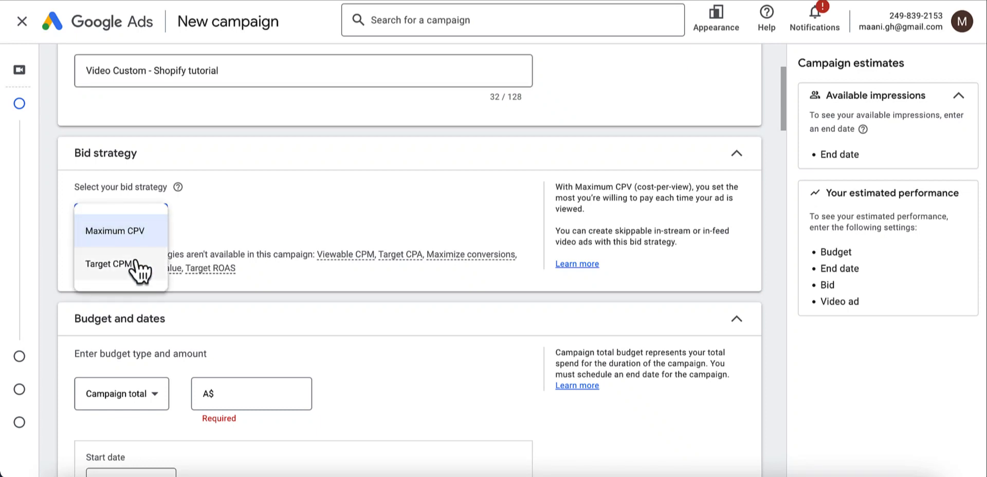
click(126, 236)
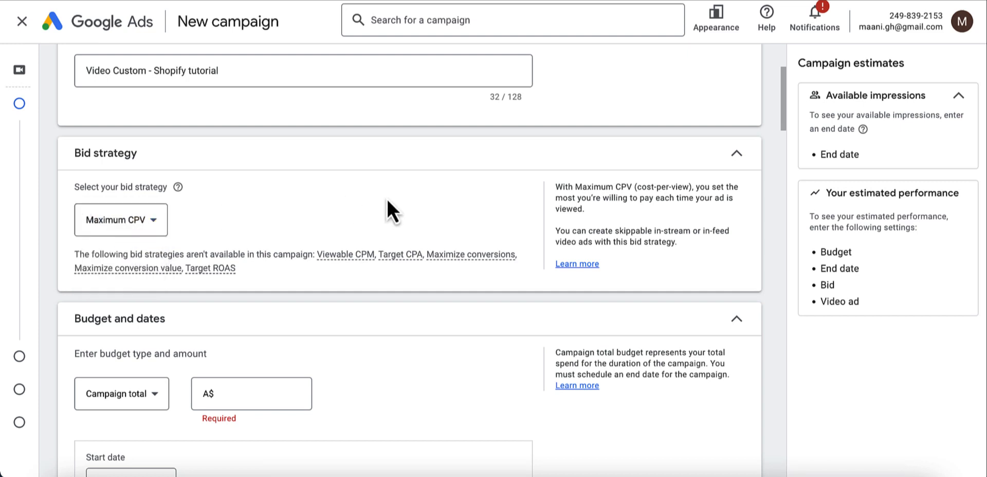
- Change the campaign's budget type to Daily and set the amount to A$10.00
scroll(387, 198, down, 4)
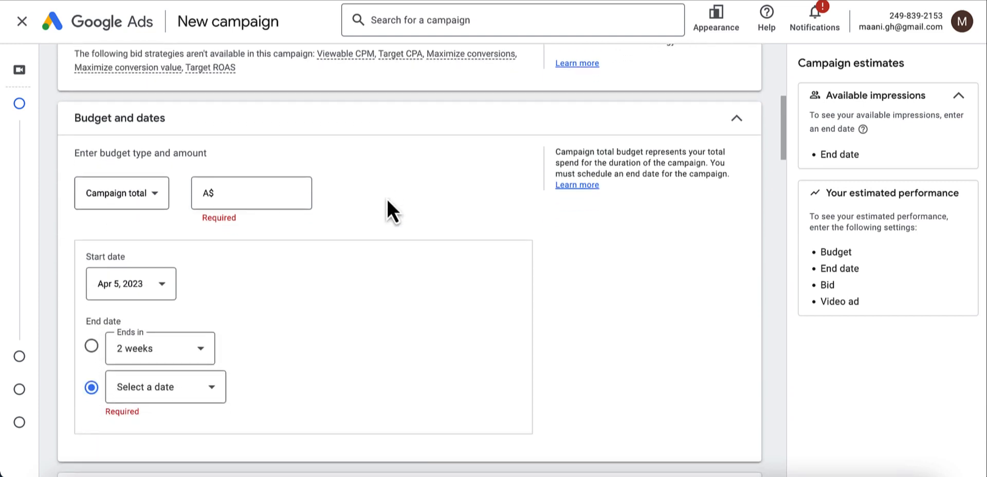
scroll(386, 198, down, 1)
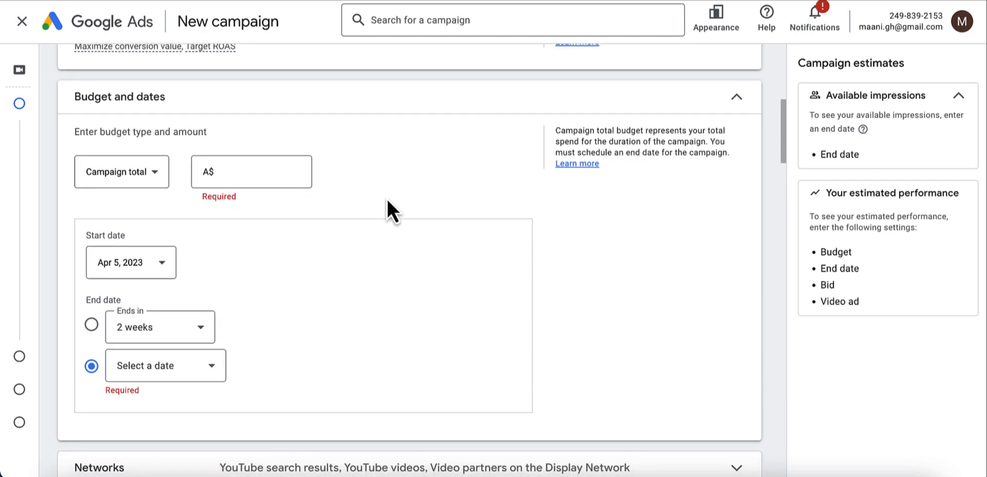
click(154, 187)
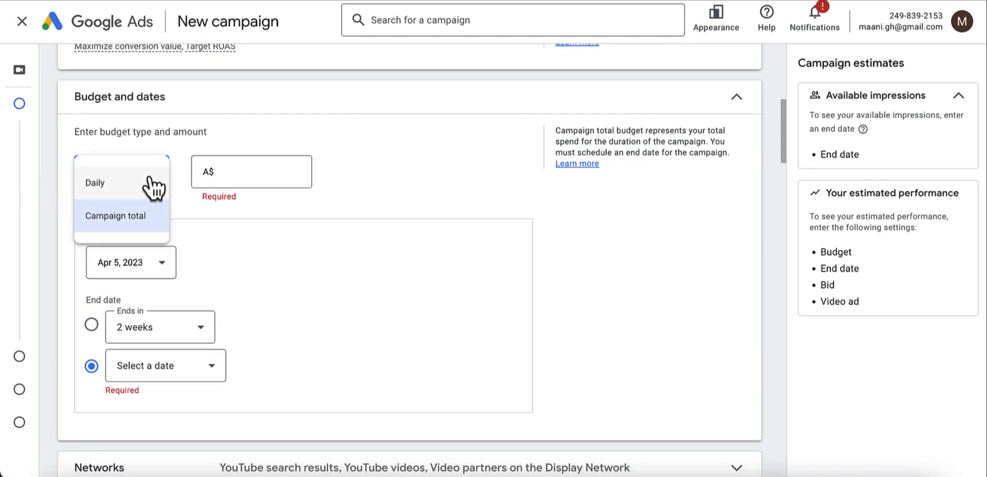
click(124, 185)
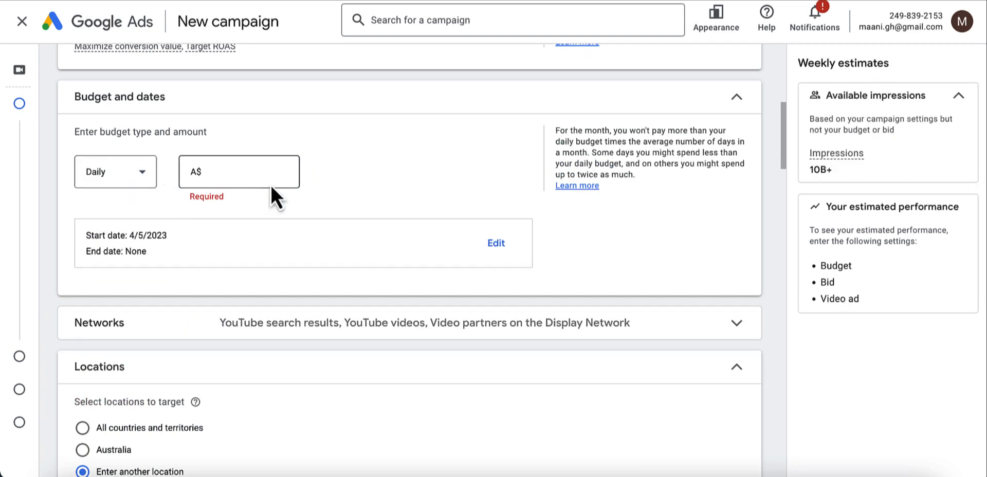
click(246, 172)
text(10)
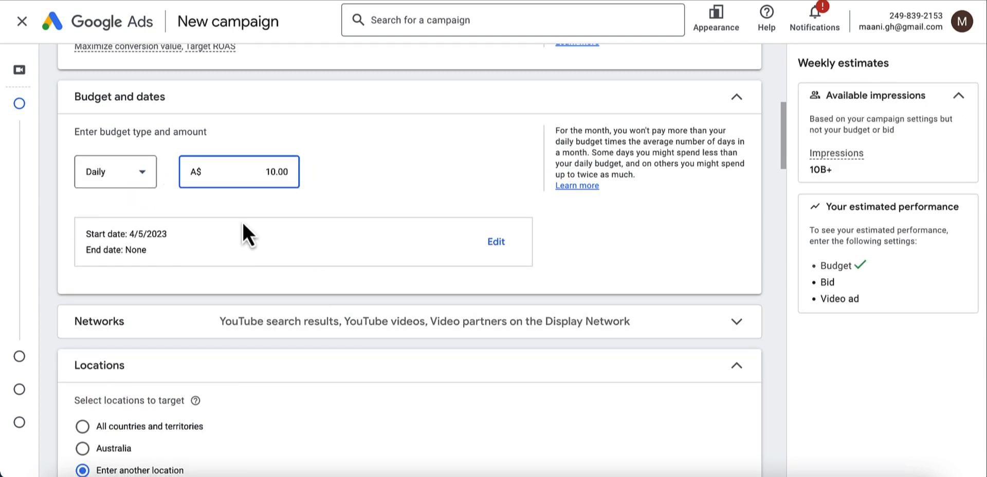
- Edit the campaign's dates and set the end date to Apr 12, 2023
click(497, 242)
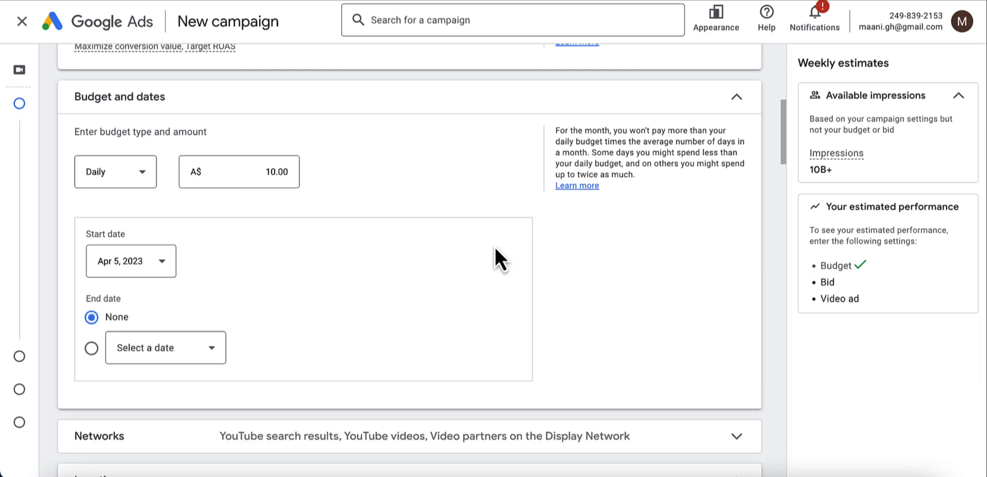
click(206, 347)
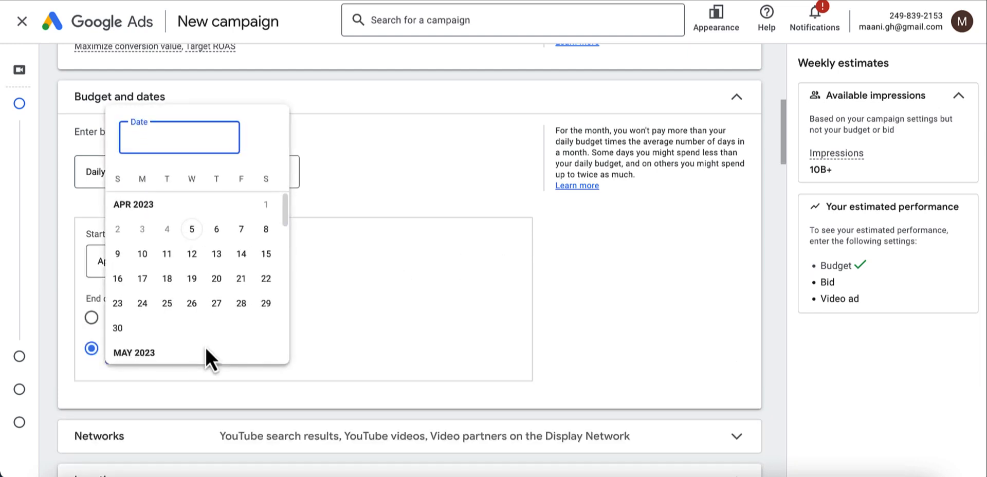
click(189, 258)
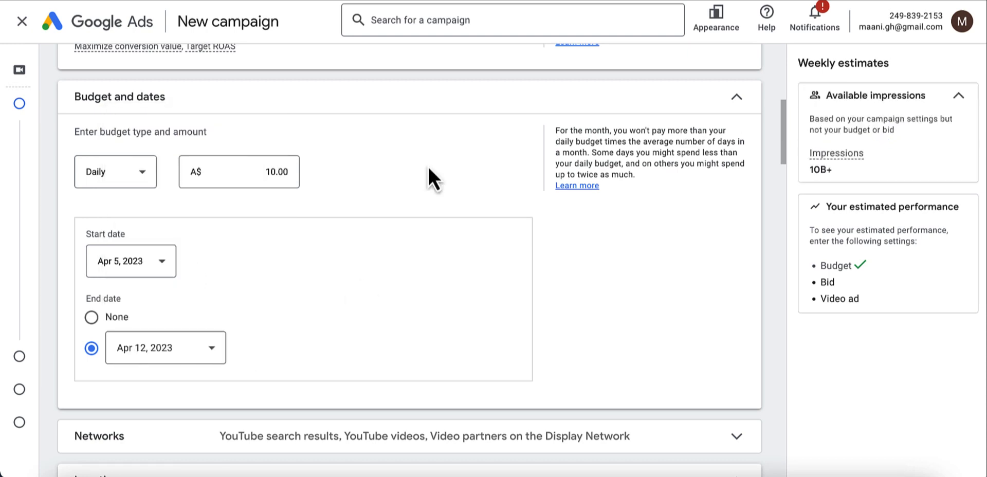
- Exclude Video partners on the Display Network from the campaign's networks
scroll(429, 169, down, 1)
scroll(428, 170, down, 5)
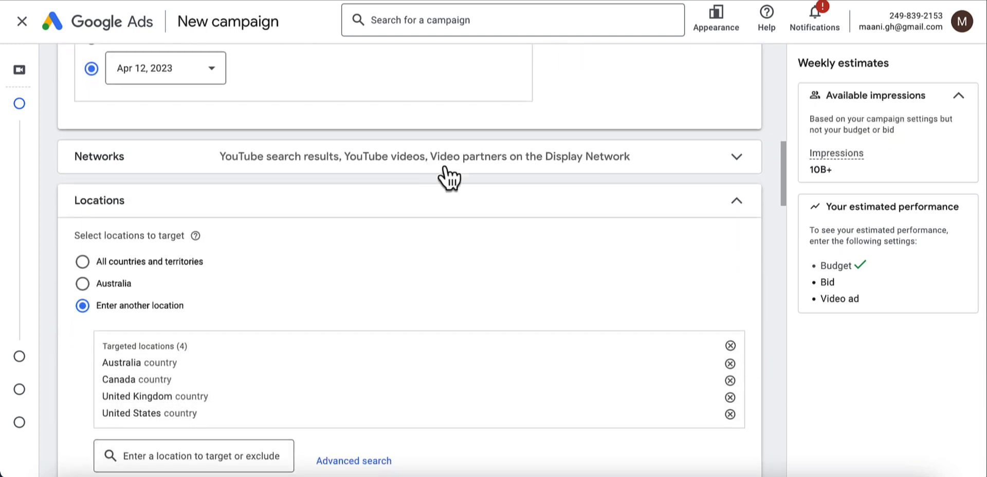
click(720, 157)
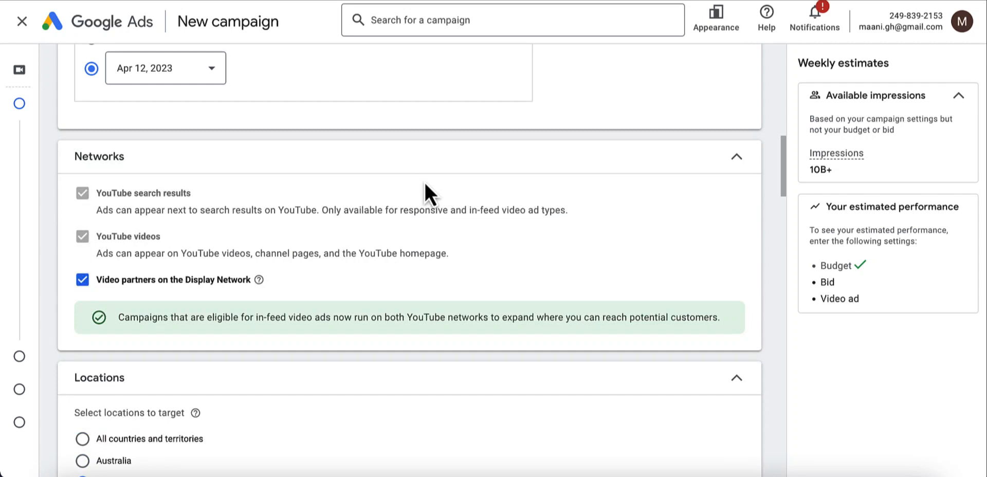
scroll(429, 193, down, 1)
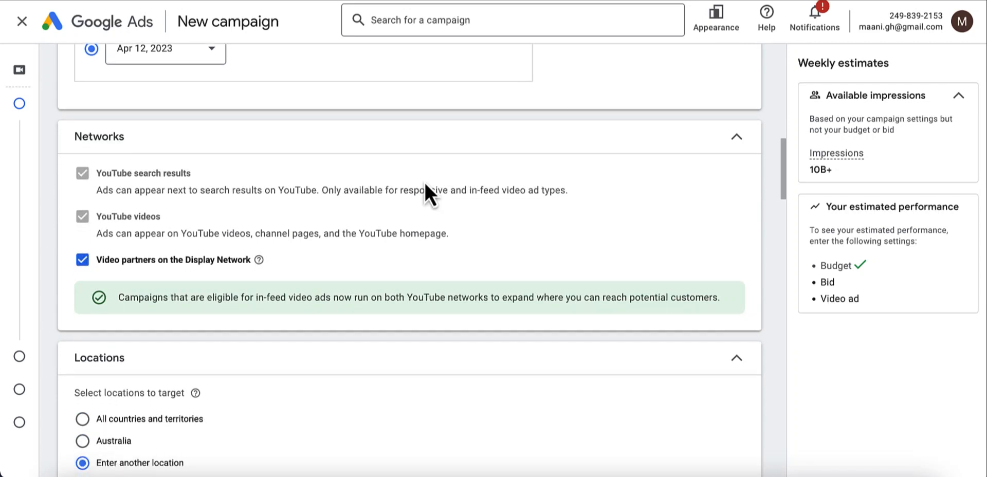
scroll(425, 182, down, 1)
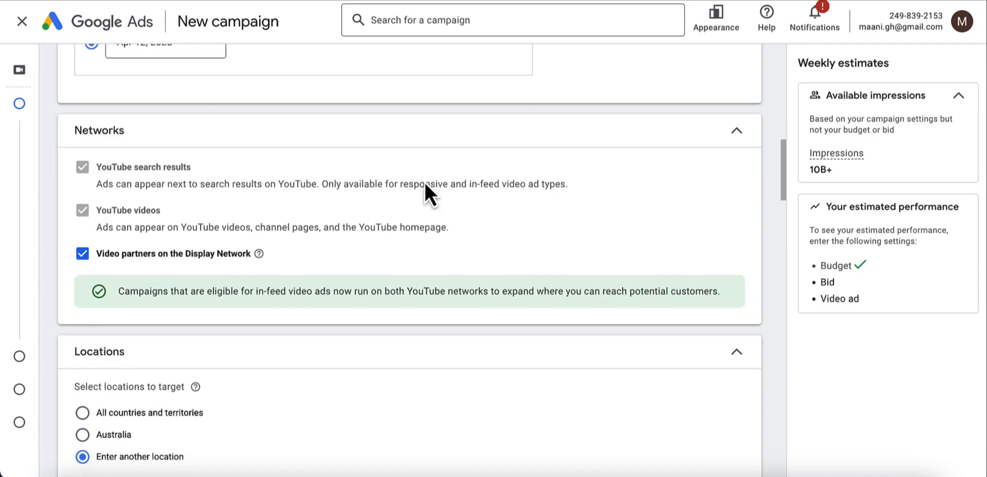
click(109, 259)
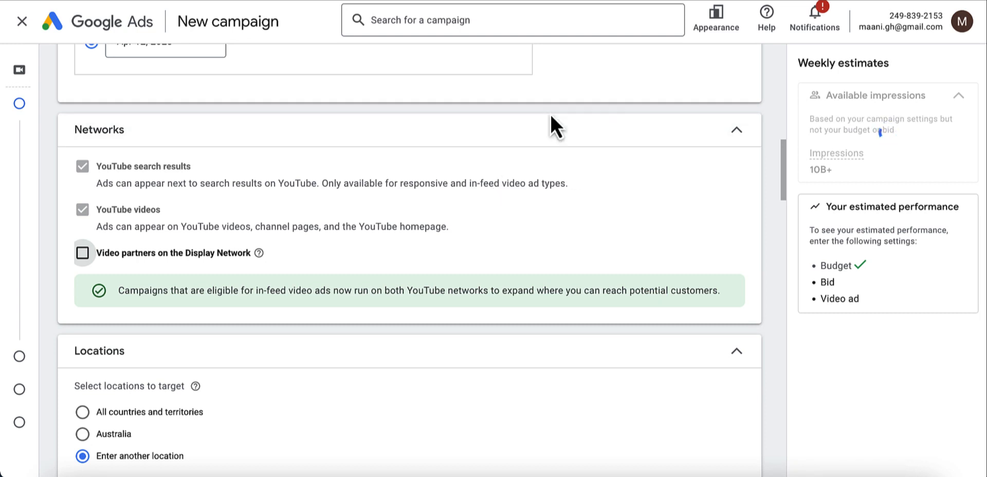
click(739, 131)
- Examine the campaign's targeted locations, languages, content exclusions and related videos settings
scroll(445, 176, down, 1)
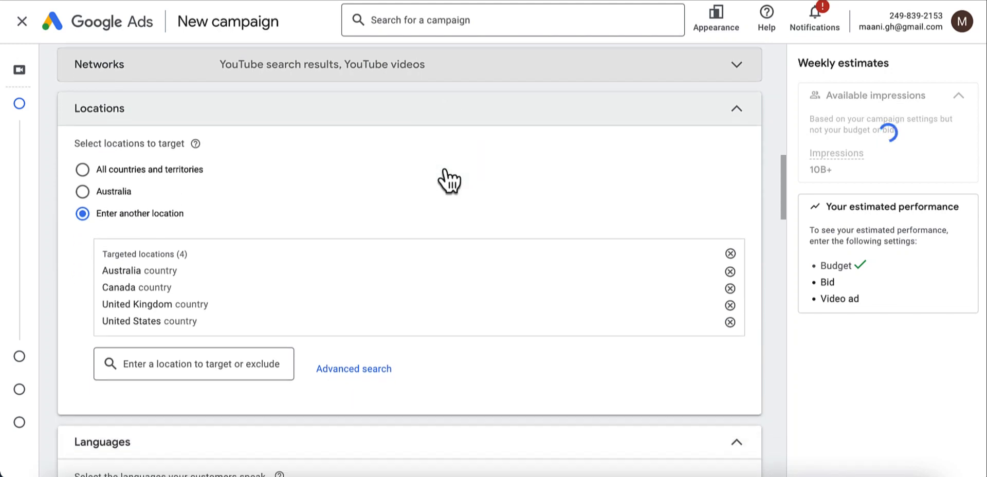
scroll(446, 168, down, 1)
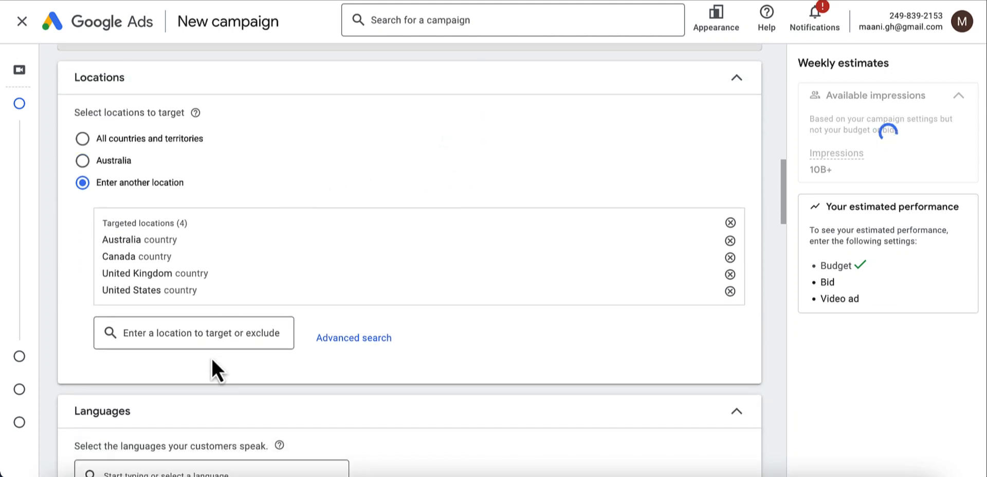
click(210, 340)
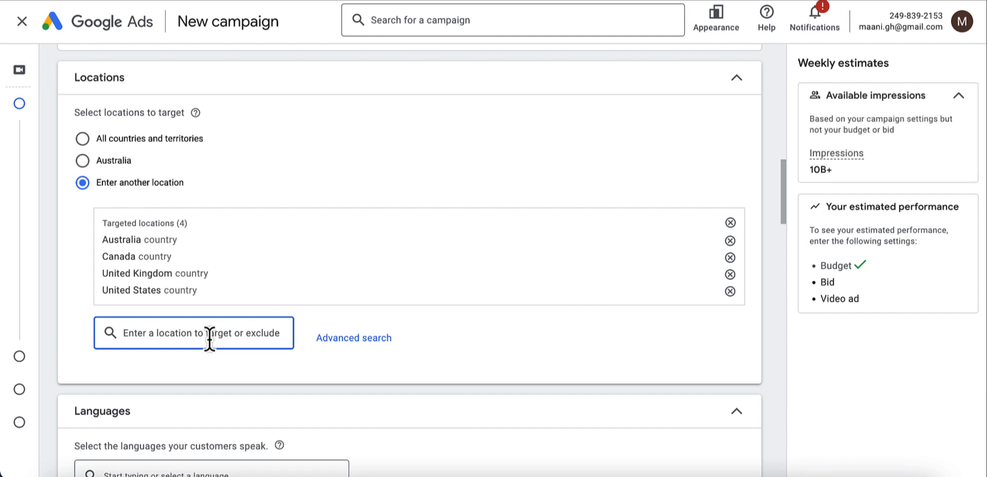
scroll(437, 198, down, 3)
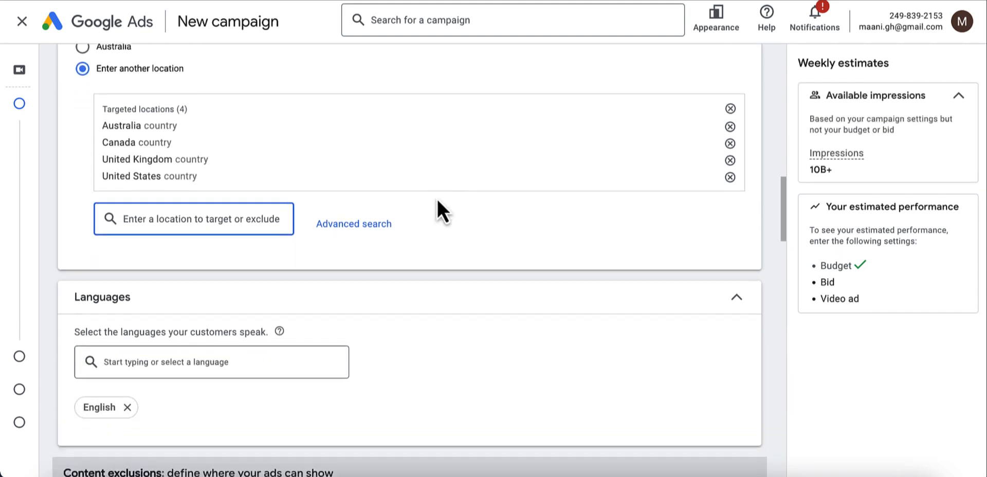
scroll(437, 199, down, 3)
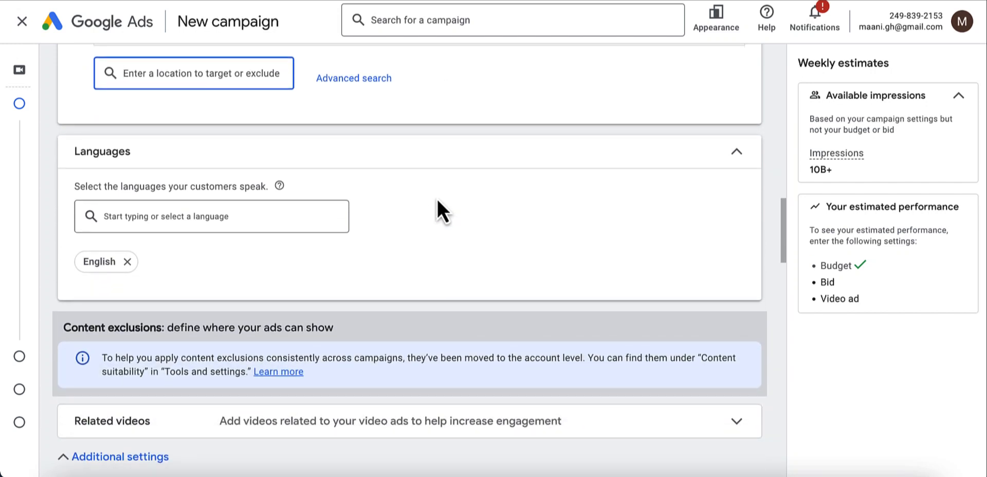
scroll(438, 198, down, 3)
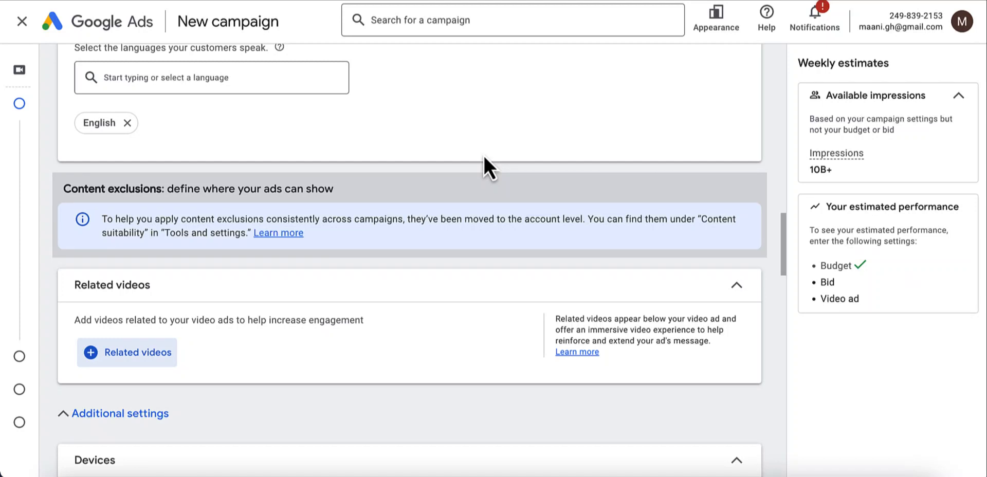
scroll(483, 155, down, 1)
scroll(483, 156, down, 1)
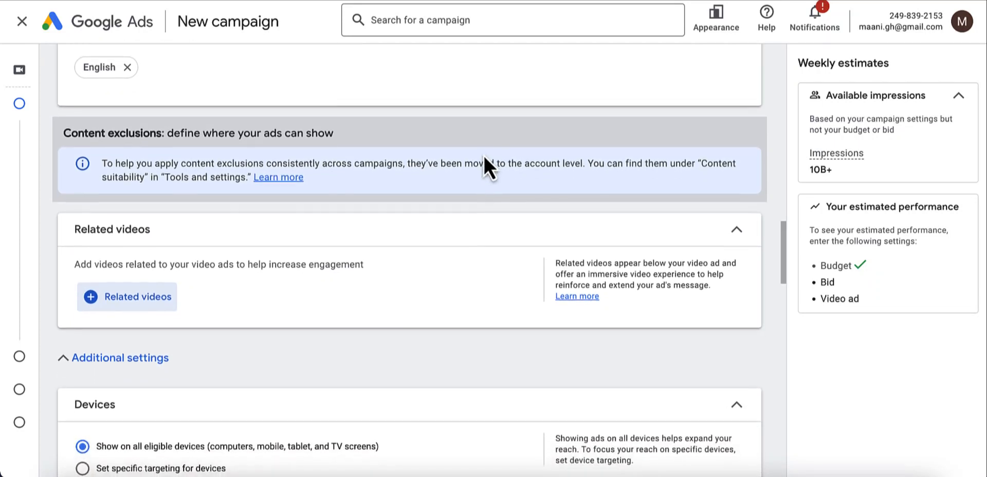
scroll(484, 156, down, 1)
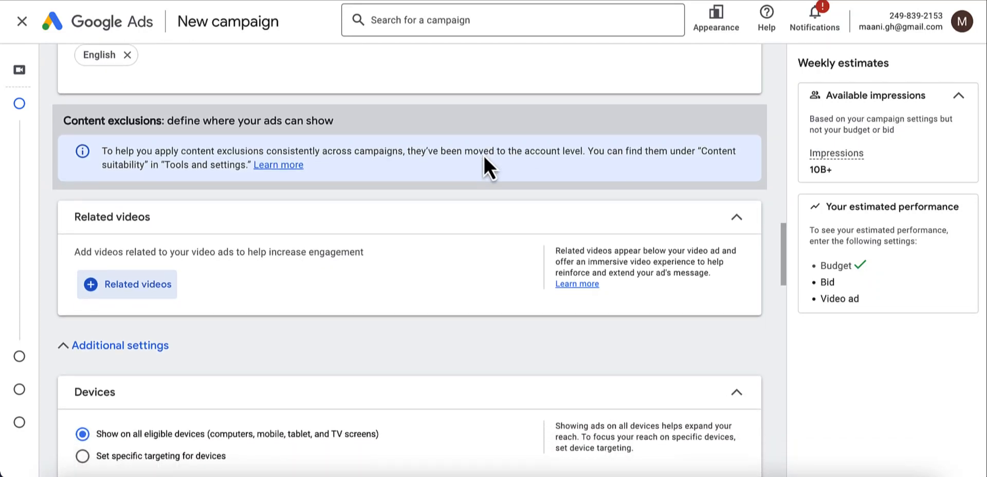
scroll(483, 156, down, 3)
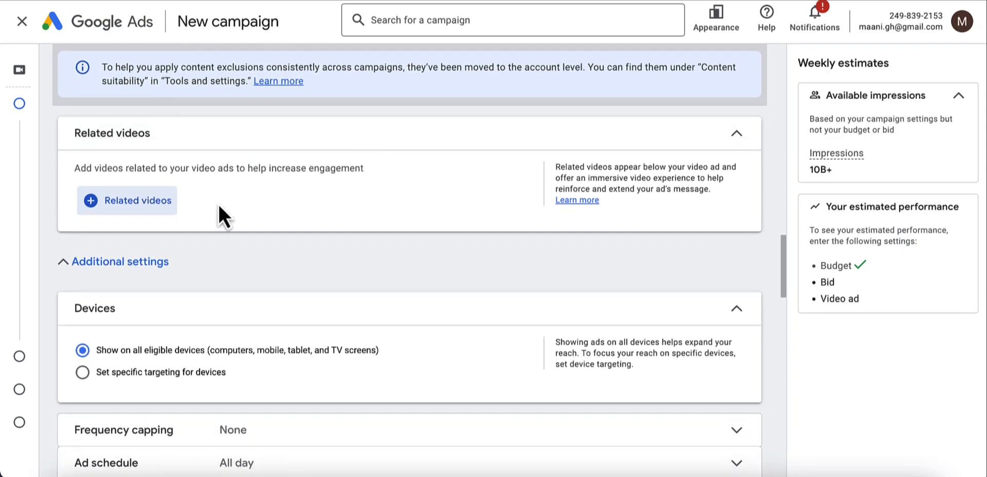
click(138, 201)
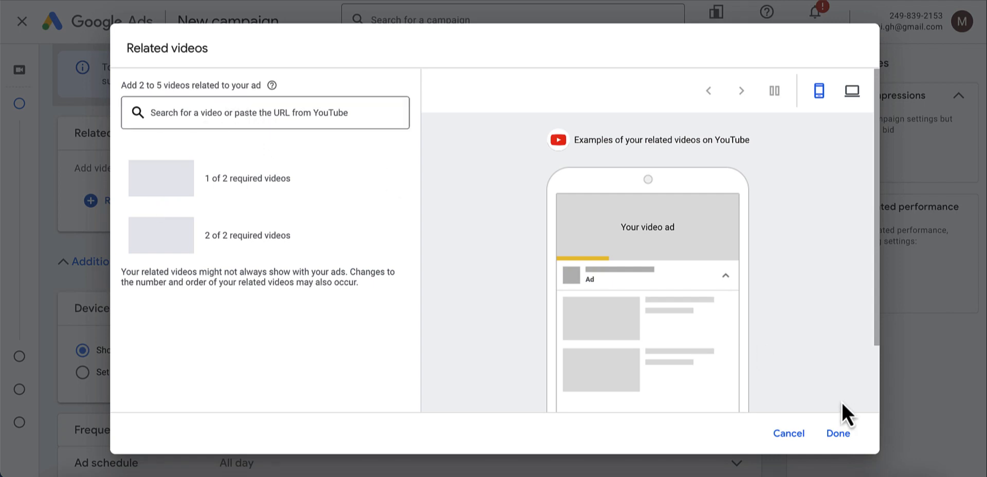
click(841, 435)
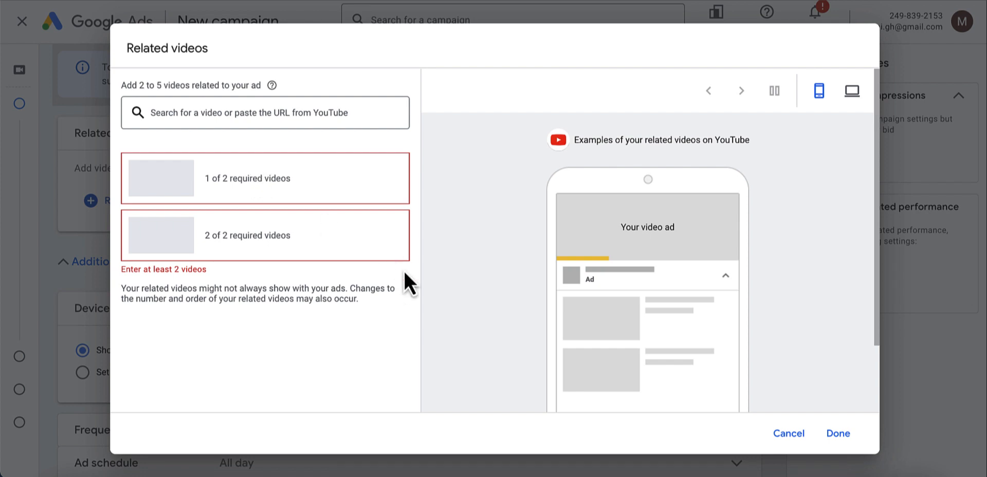
click(789, 434)
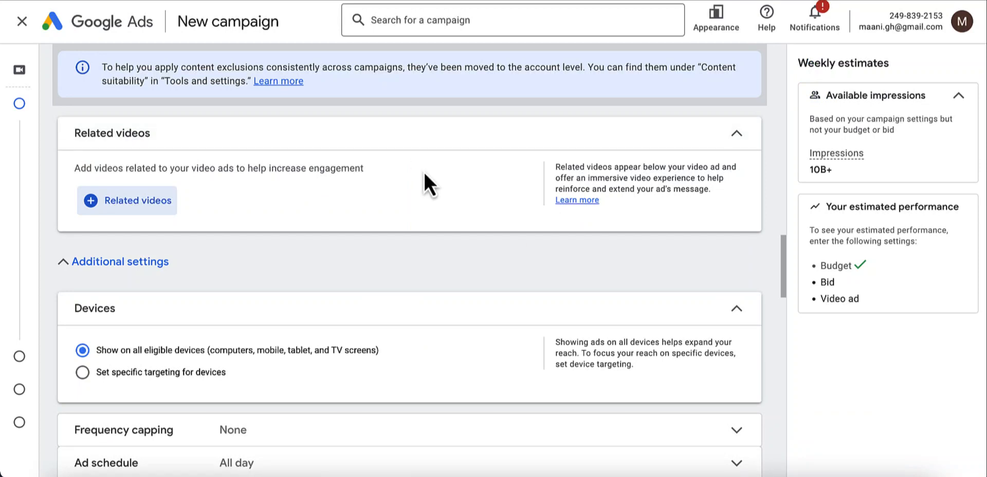
- Set specific device targeting for the campaign and exclude TV screens
scroll(429, 211, down, 3)
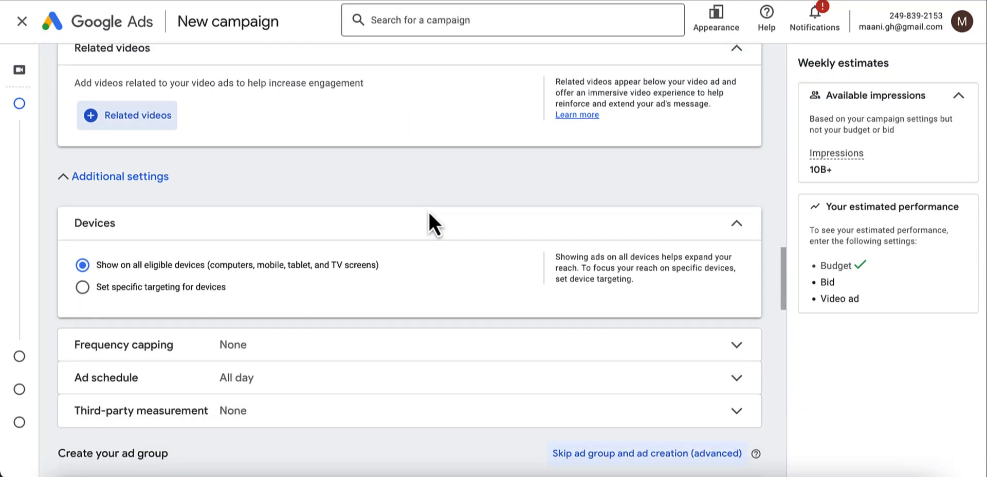
scroll(324, 165, down, 1)
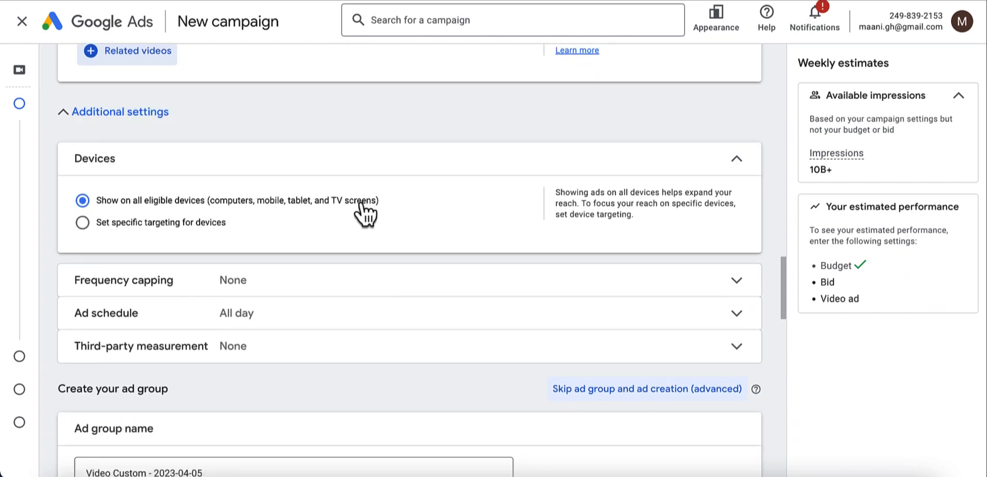
click(187, 229)
scroll(384, 248, down, 1)
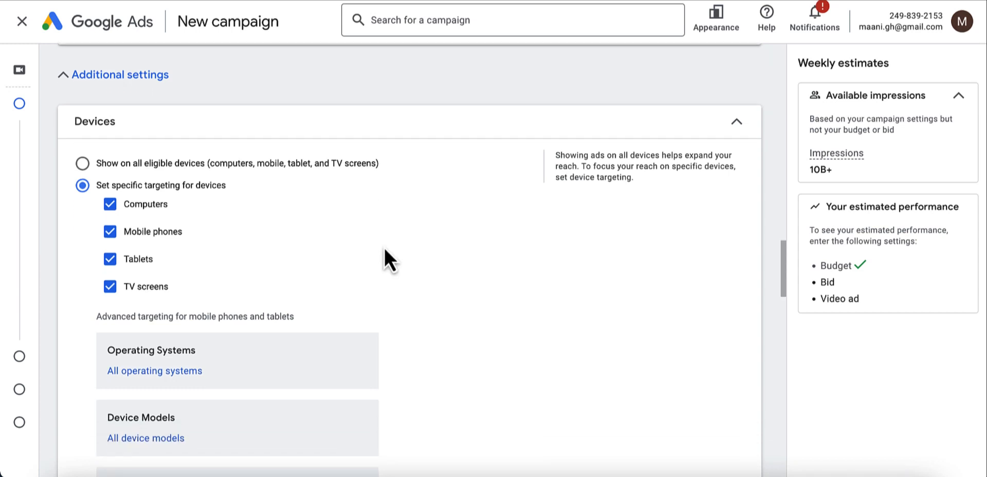
click(109, 292)
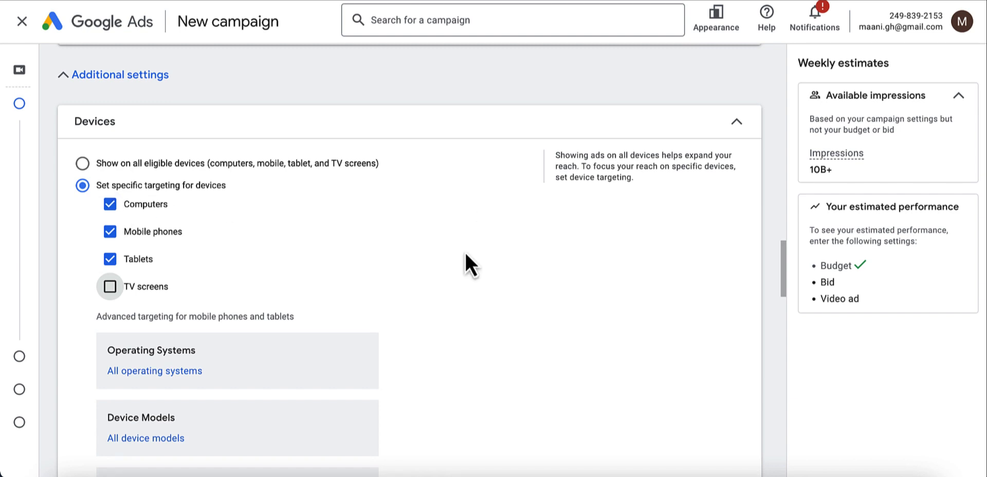
- Cap the campaign's impression frequency at 3 impressions per day for the same user
scroll(465, 255, down, 5)
scroll(465, 252, down, 4)
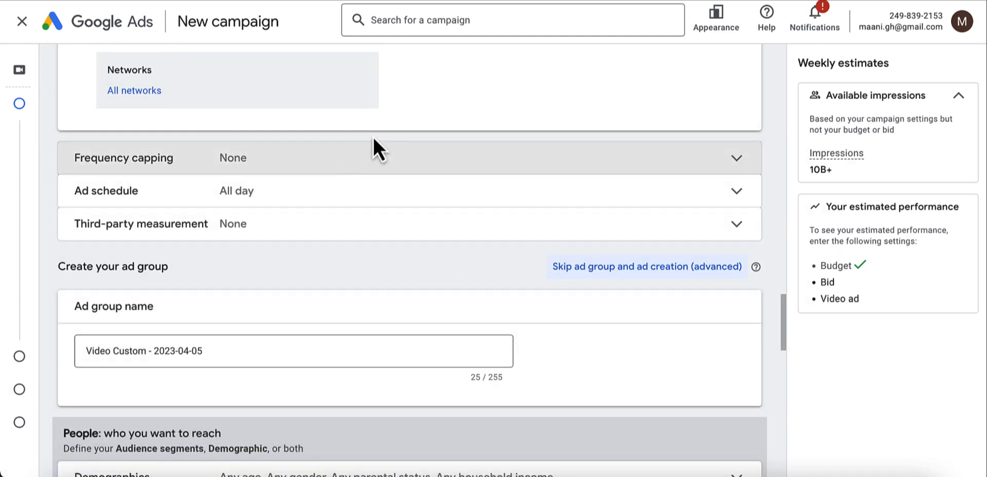
scroll(373, 146, down, 1)
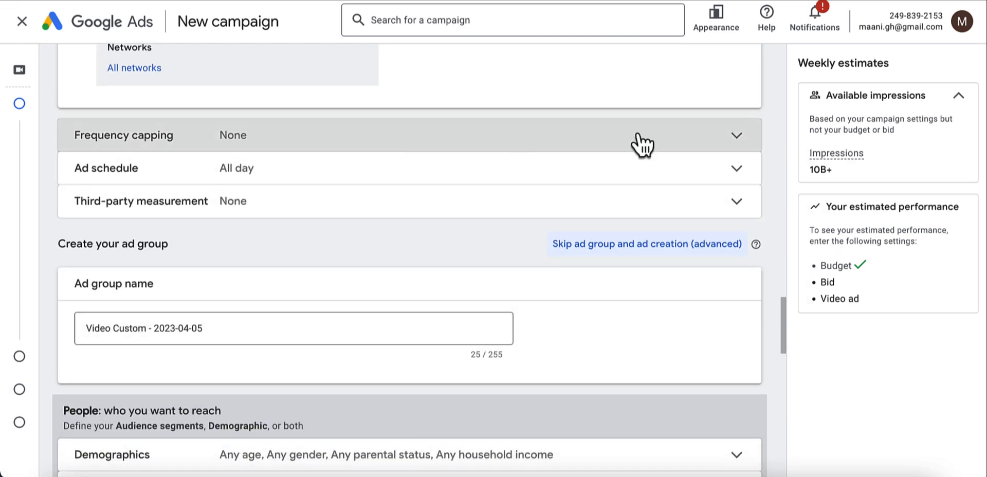
click(740, 140)
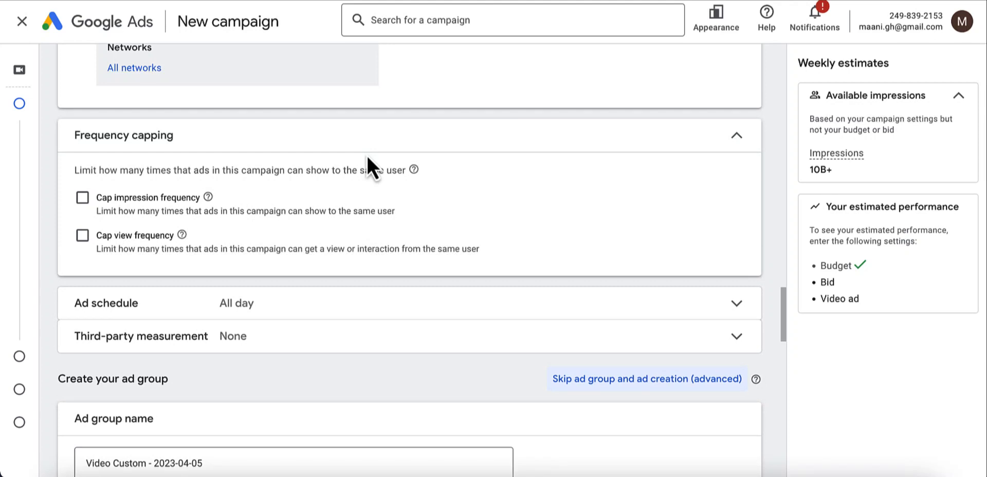
click(83, 198)
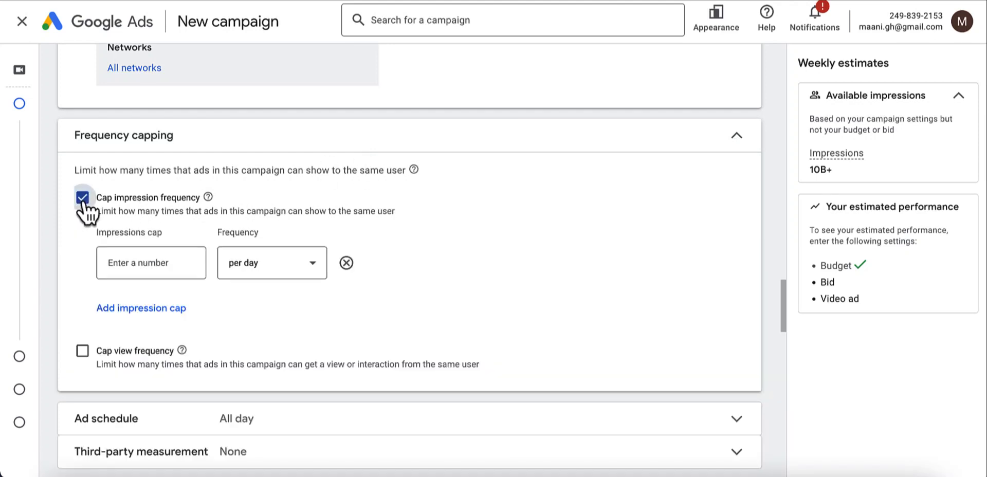
click(159, 265)
text(3)
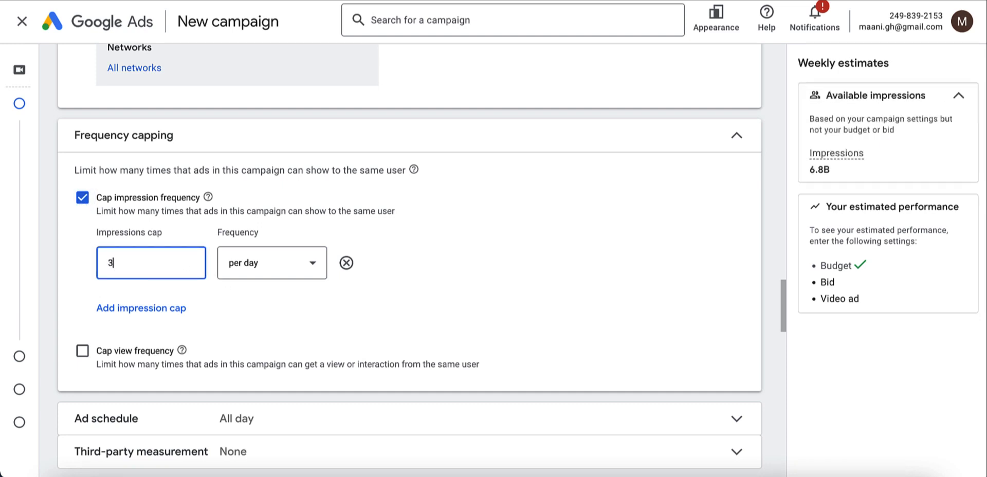
- Cap the campaign's view frequency at 2 views per day for the same user
click(82, 351)
scroll(227, 336, down, 2)
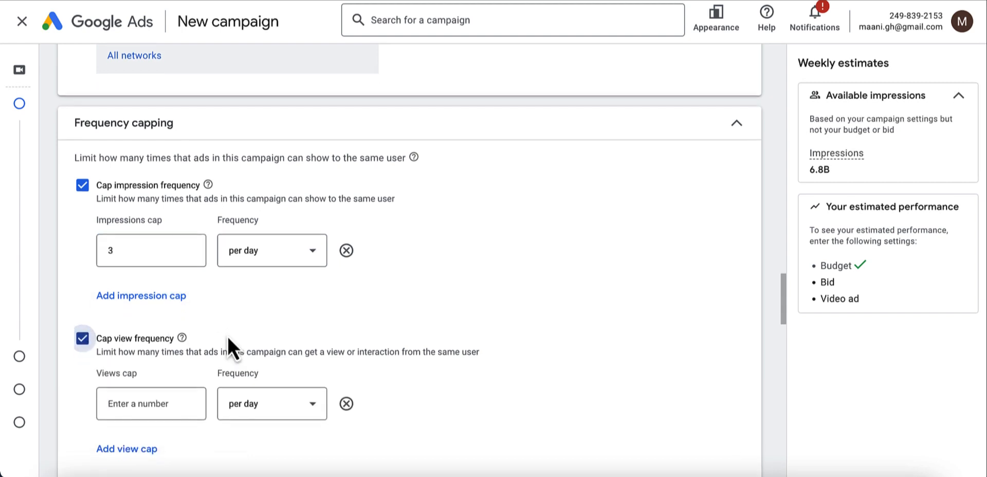
click(152, 366)
text(2)
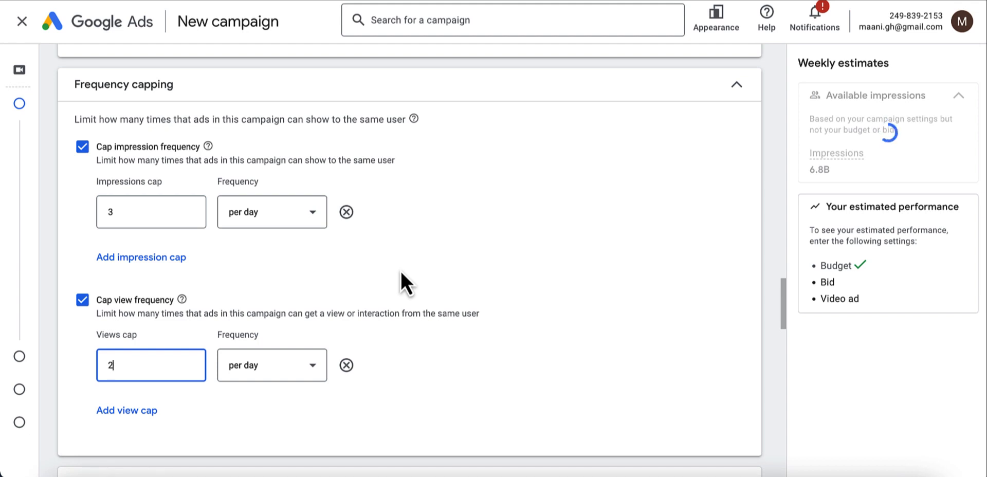
- Examine the campaign's ad schedule day options and its third-party measurement settings
scroll(400, 270, down, 3)
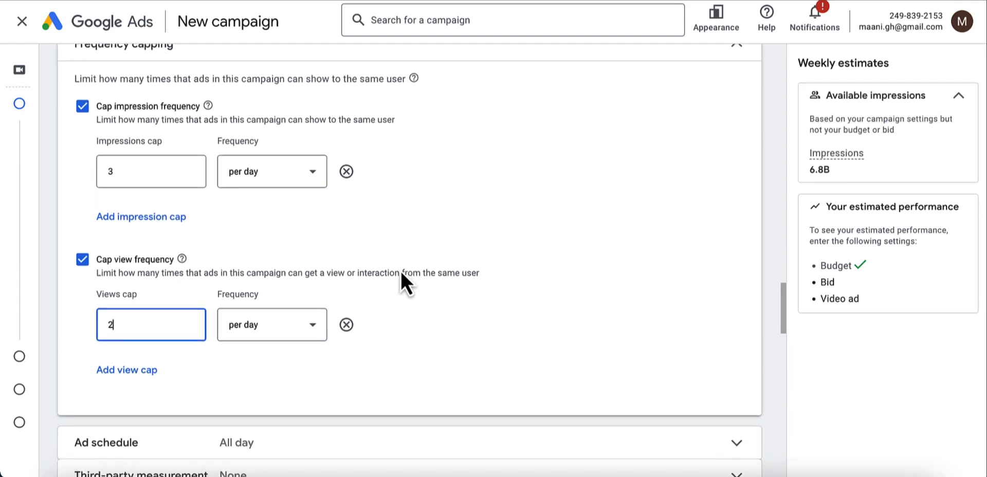
scroll(400, 270, down, 3)
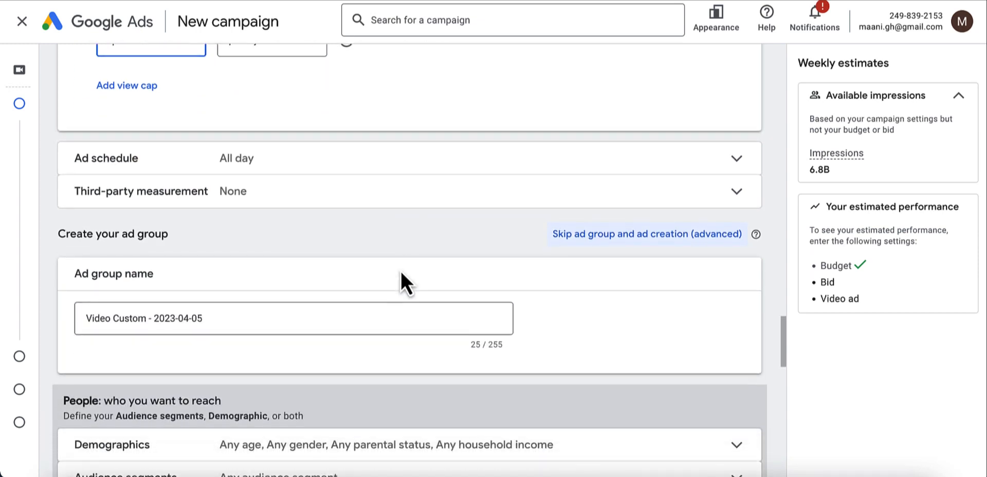
click(649, 161)
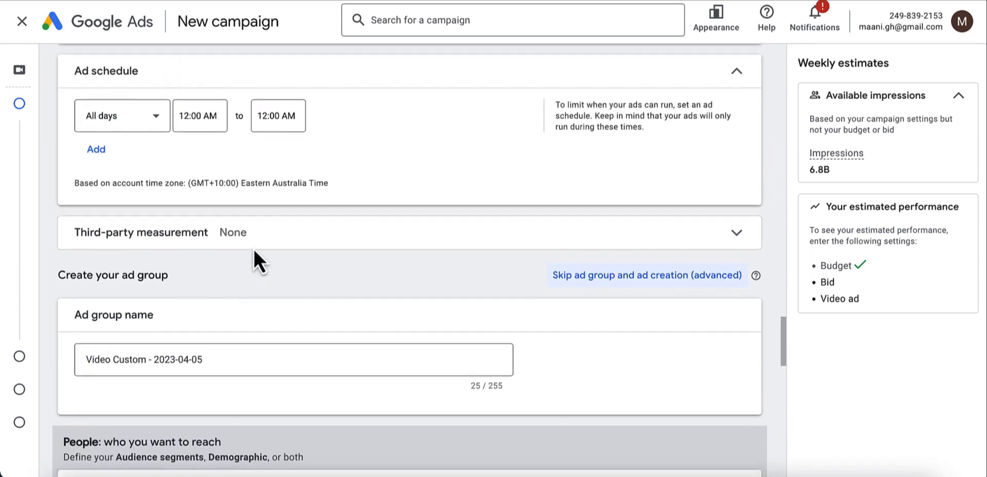
click(156, 142)
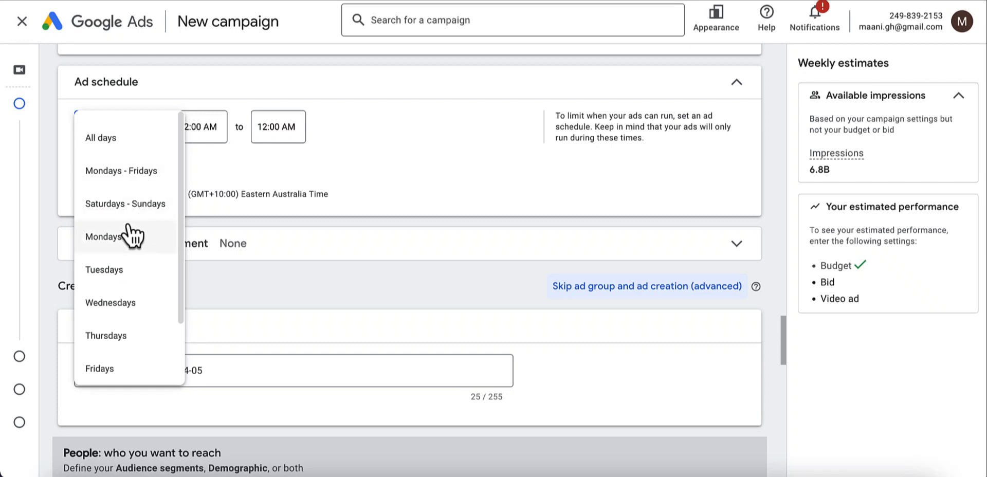
click(363, 149)
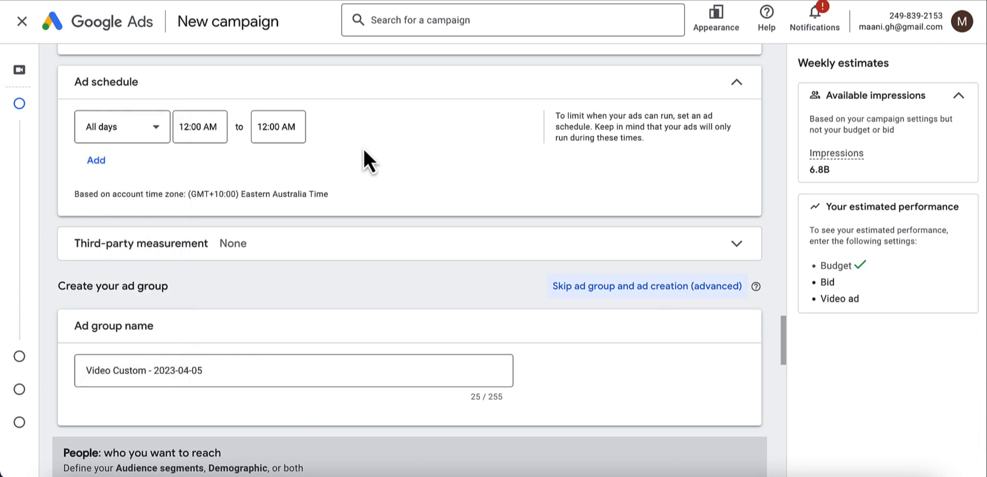
click(731, 244)
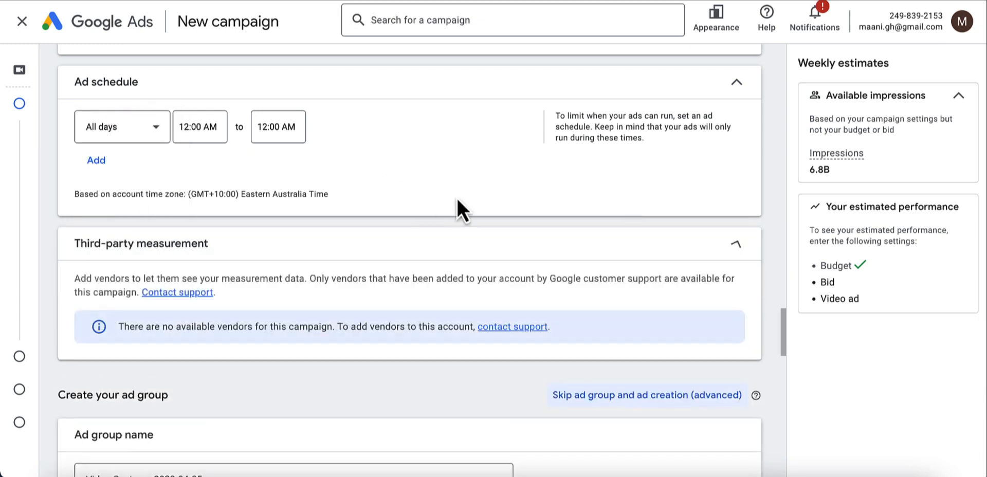
- Rename the ad group as "Video Custom - Group shopify"
scroll(426, 230, down, 5)
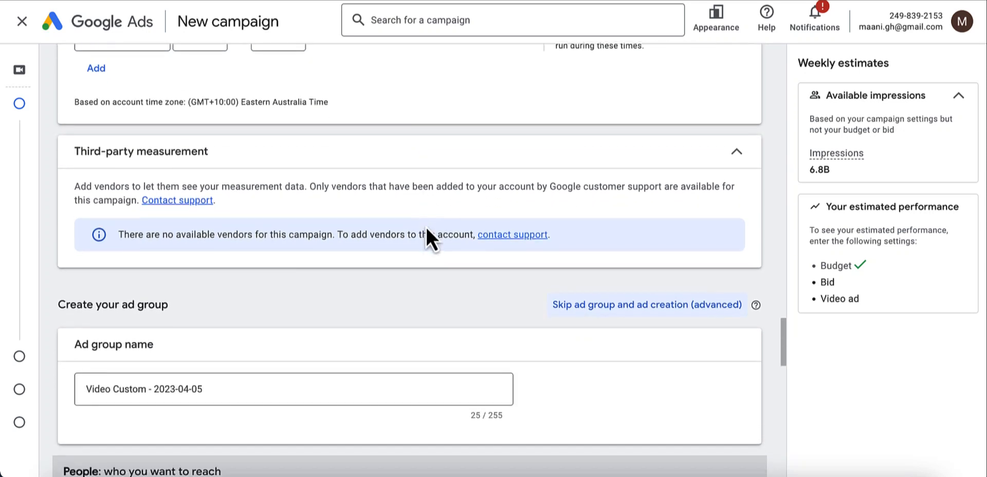
scroll(427, 229, down, 2)
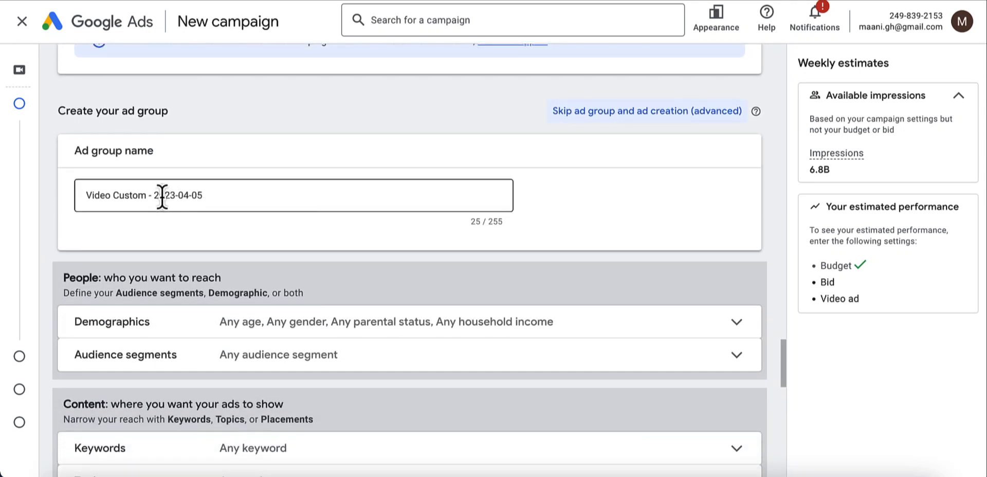
drag(154, 196, 244, 200)
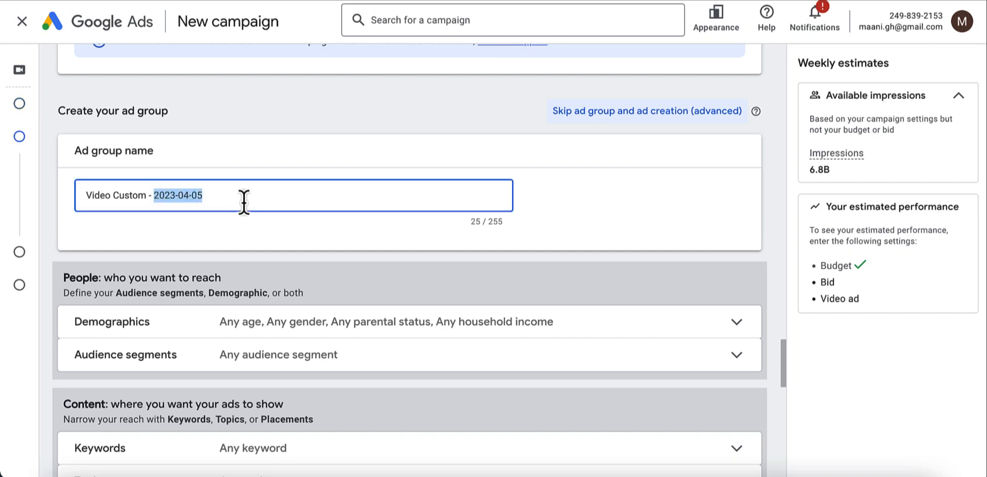
key(BackSpace)
text(Grou)
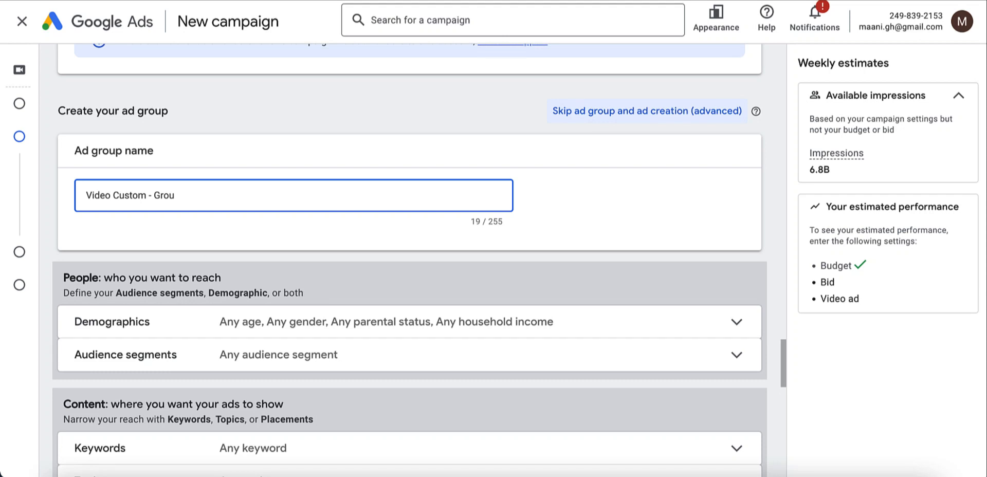
text(p shopify)
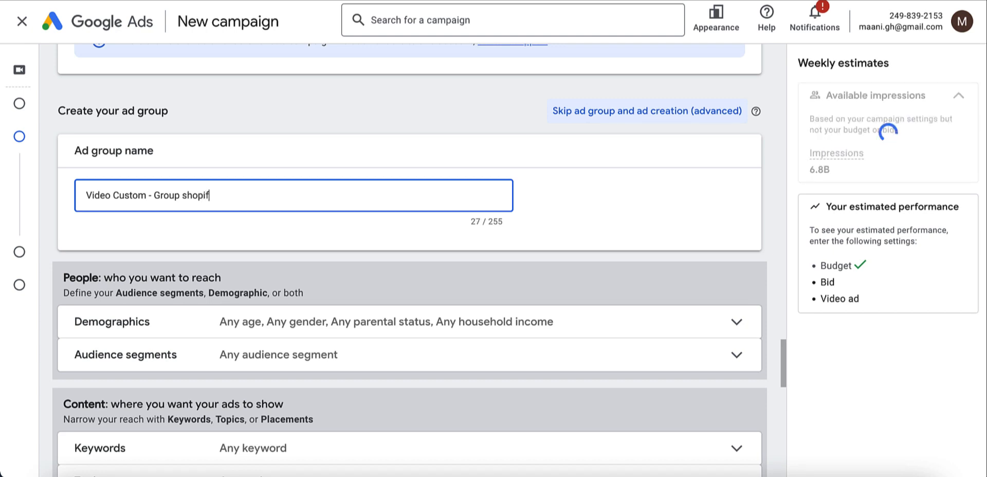
- Exclude the 65+ age group and the Lower 50% household income bracket from the ad group's demographic targeting
scroll(541, 229, down, 3)
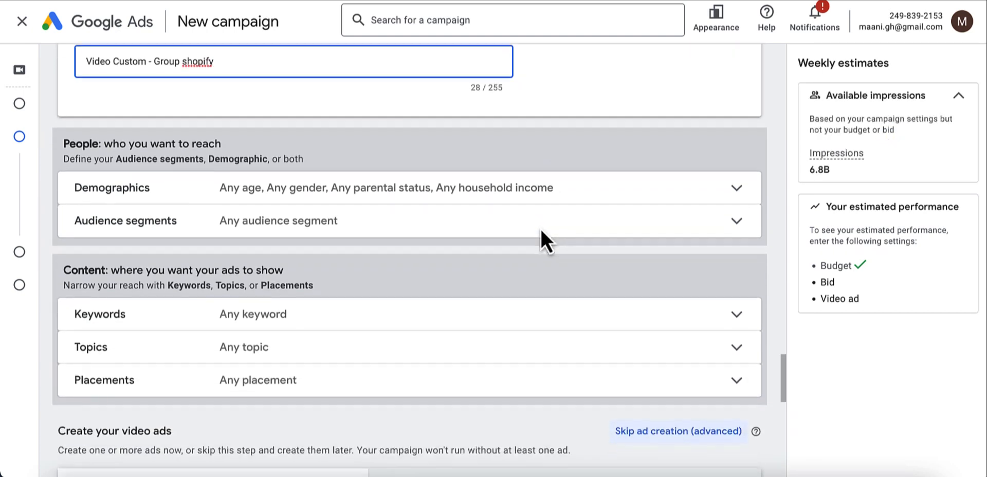
scroll(555, 165, down, 1)
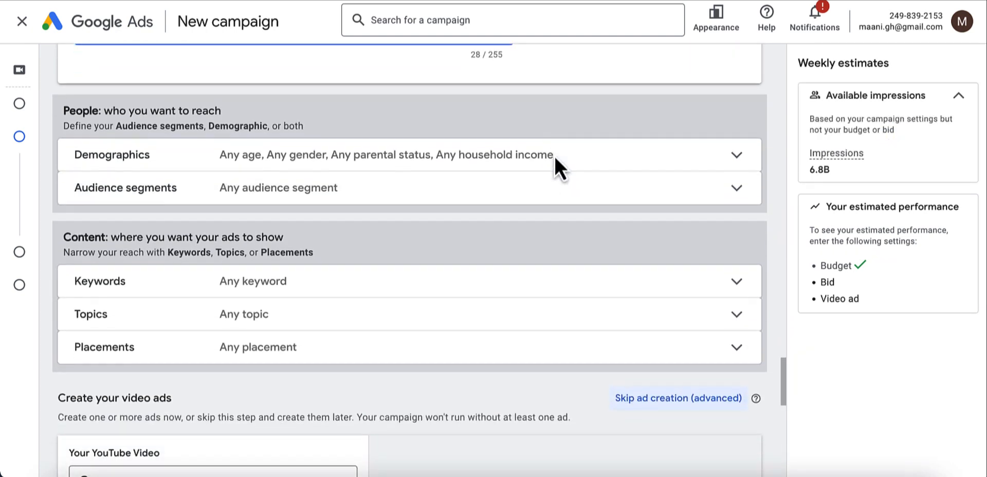
click(733, 170)
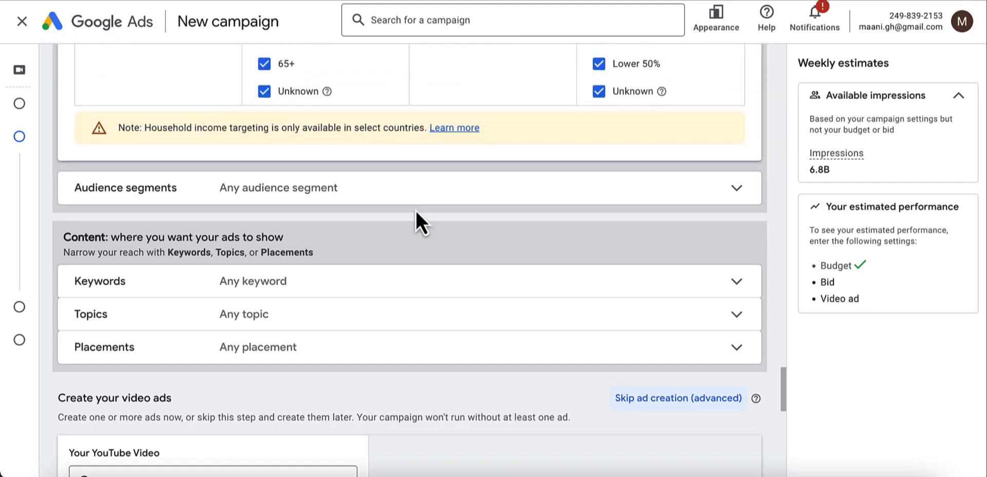
scroll(415, 210, up, 4)
scroll(416, 210, up, 2)
scroll(415, 210, down, 1)
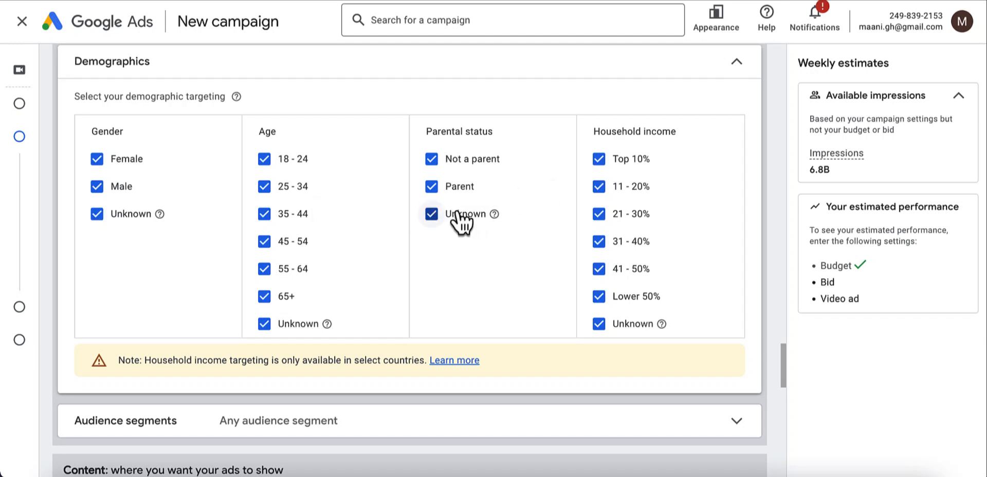
click(265, 302)
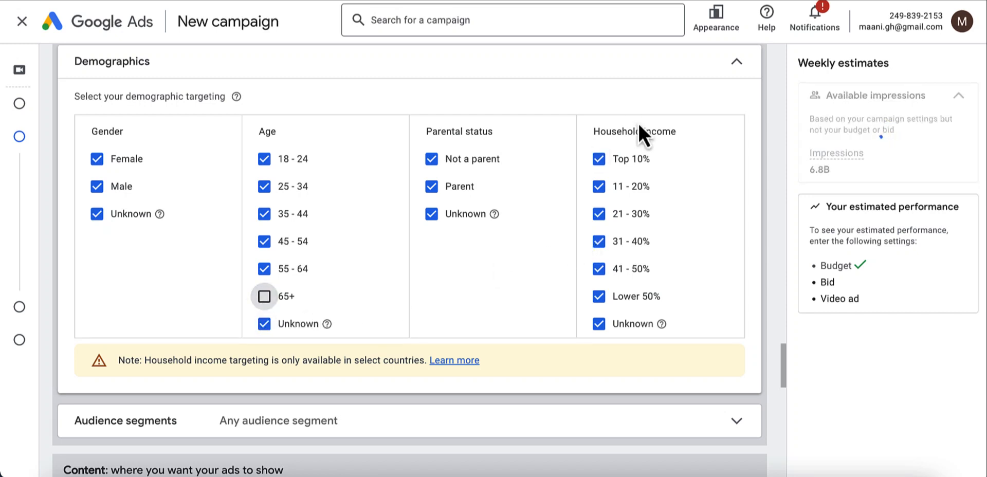
click(598, 299)
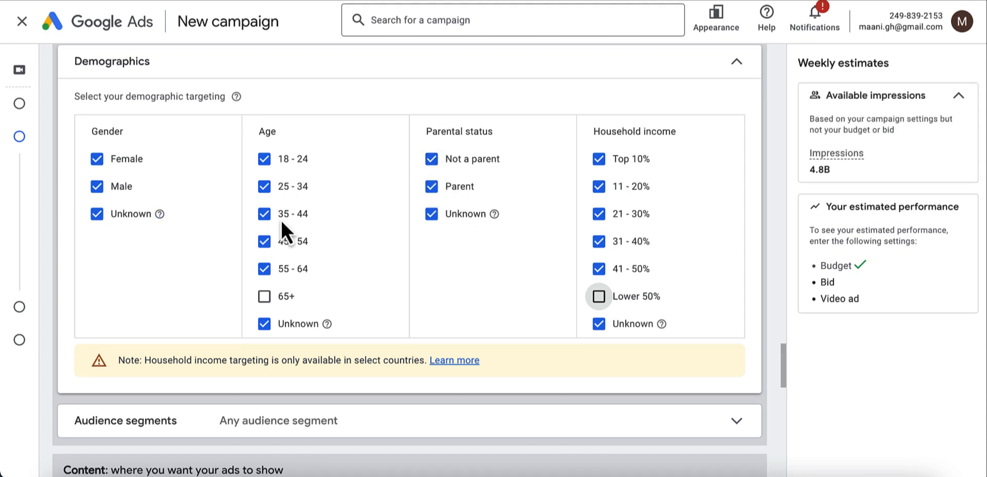
- Examine the suggested audience segments and the keyword, topic and placement targeting options for the ad group
scroll(360, 196, down, 3)
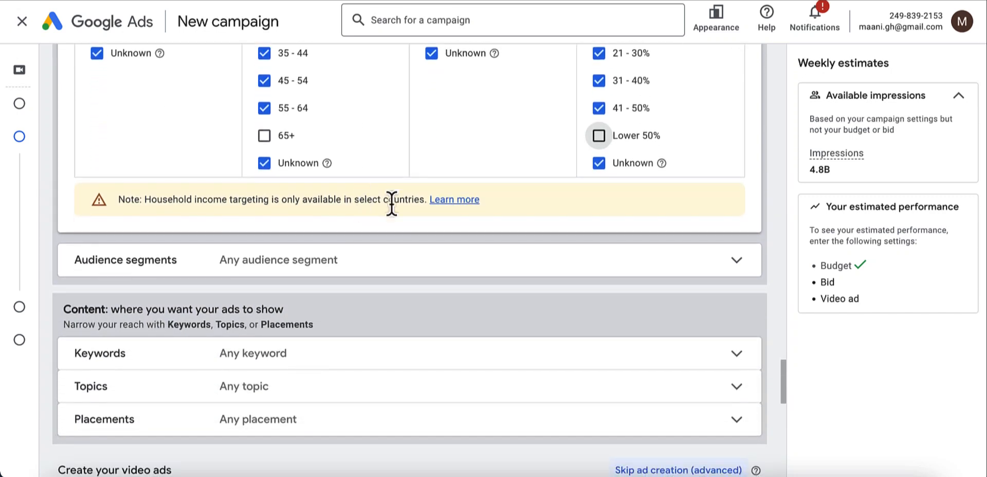
click(525, 251)
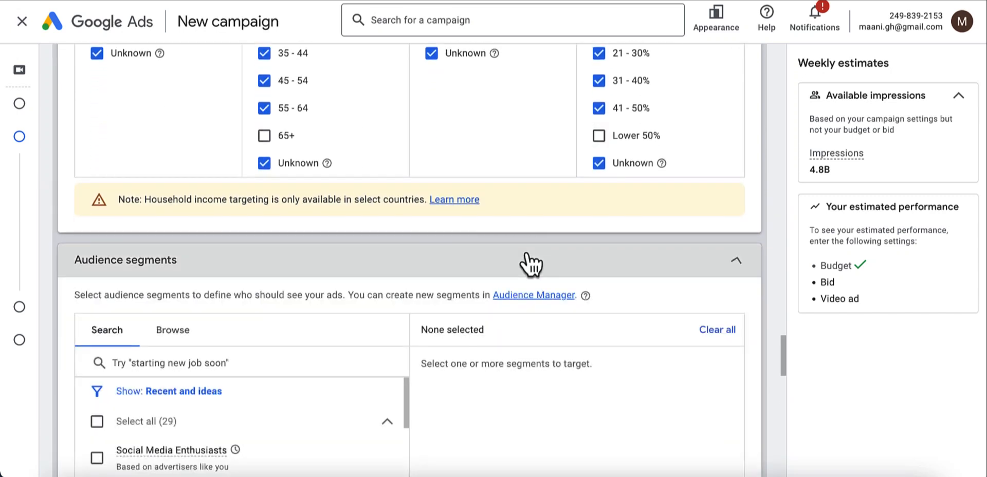
scroll(322, 190, down, 1)
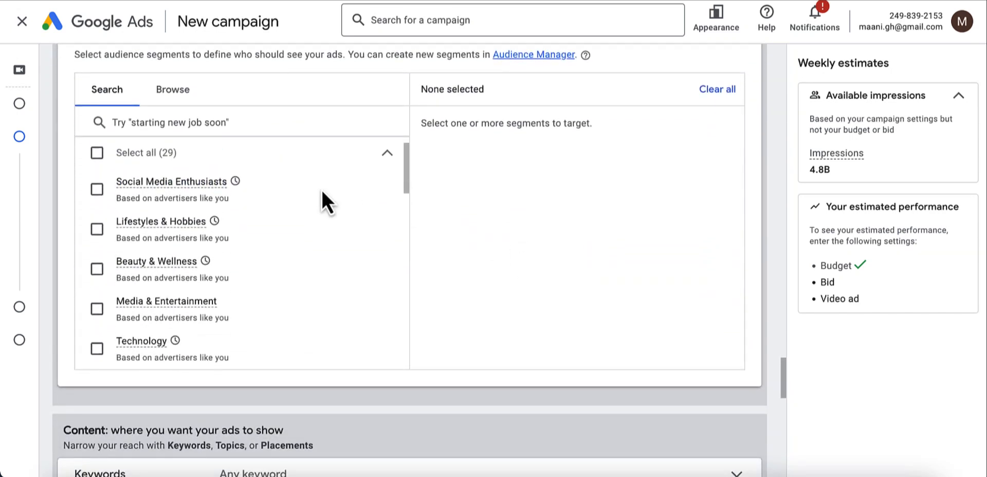
scroll(316, 227, down, 2)
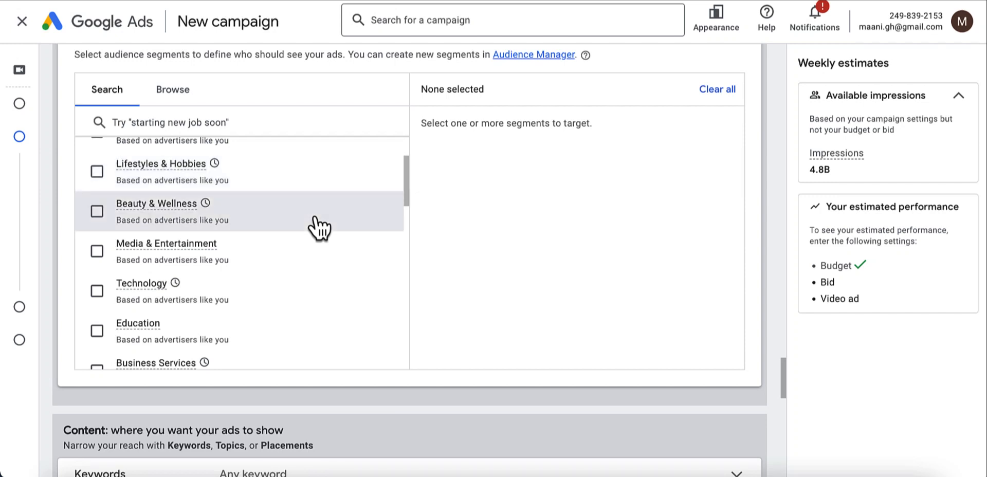
scroll(319, 227, down, 1)
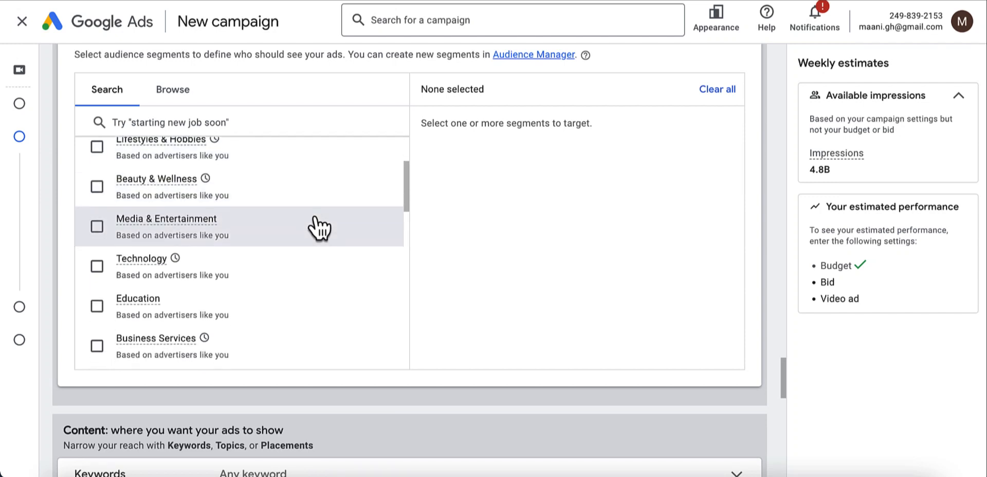
scroll(221, 212, up, 2)
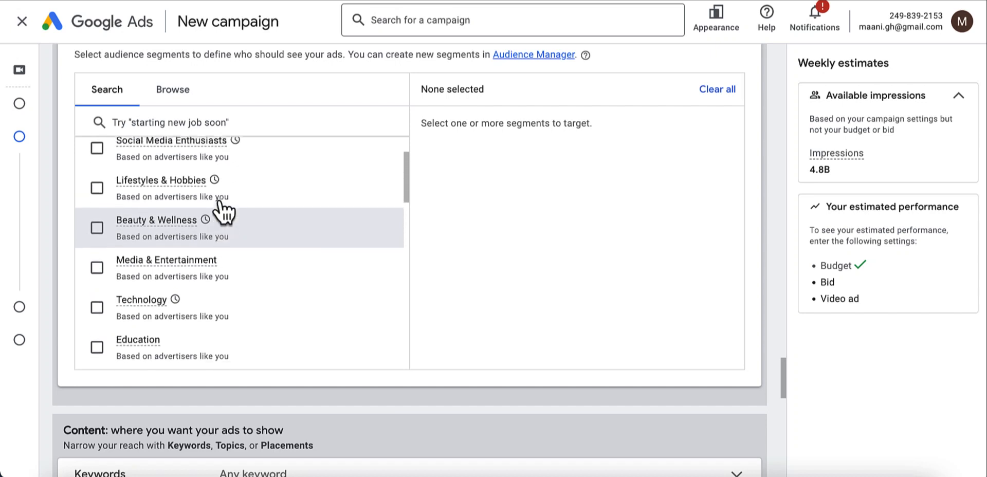
scroll(223, 212, up, 1)
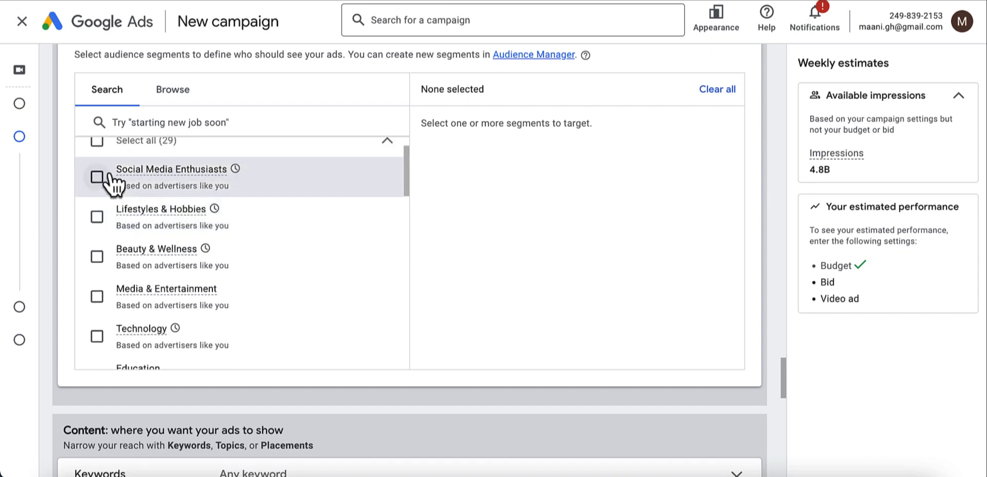
scroll(99, 193, down, 1)
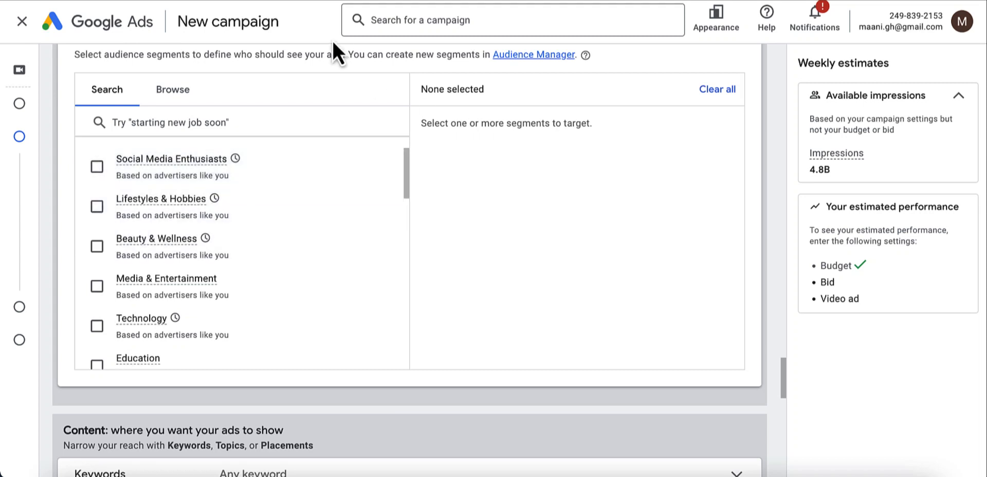
scroll(481, 131, down, 5)
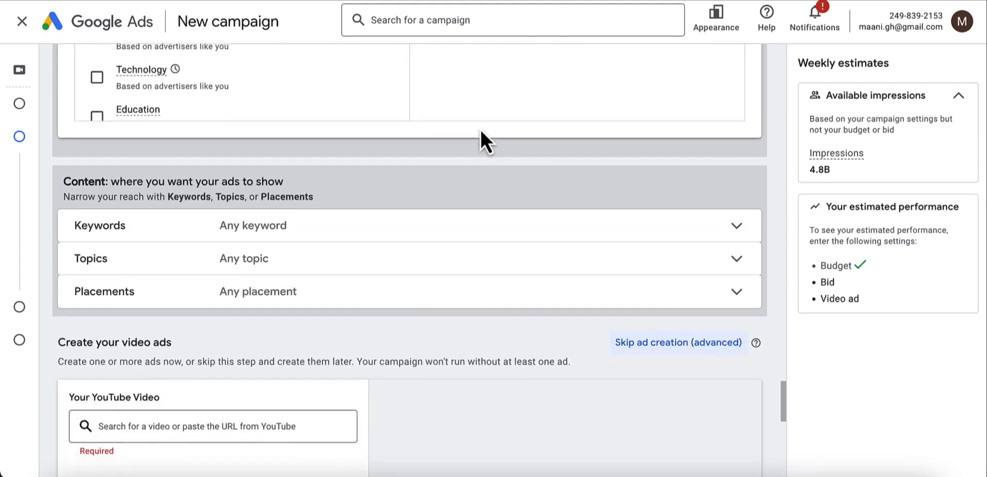
scroll(480, 129, down, 2)
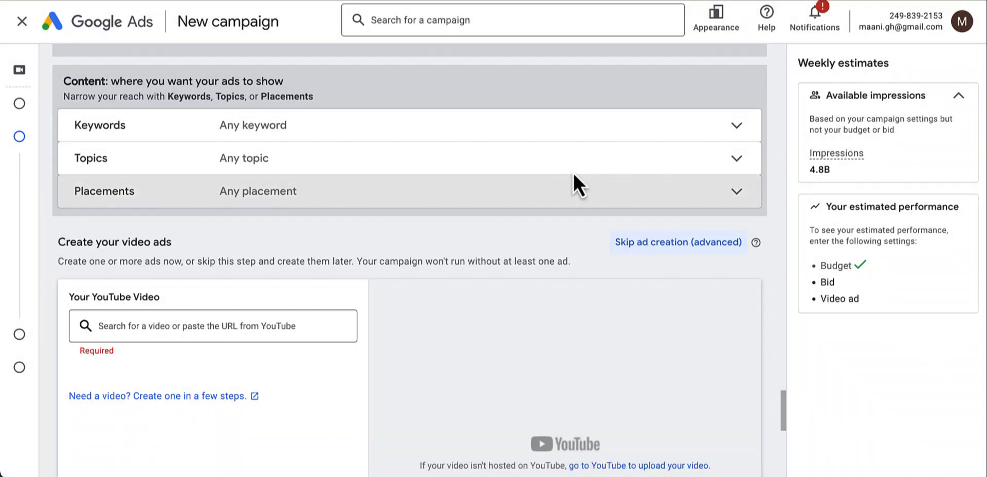
scroll(574, 175, down, 1)
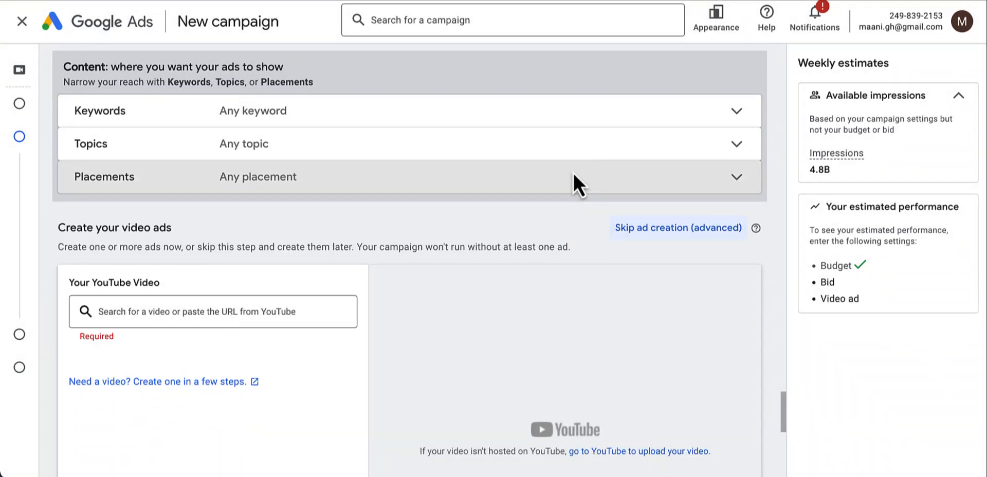
- Enter square brackets, double quotation marks and a plus sign on separate lines in the ad group's keyword targeting
click(447, 111)
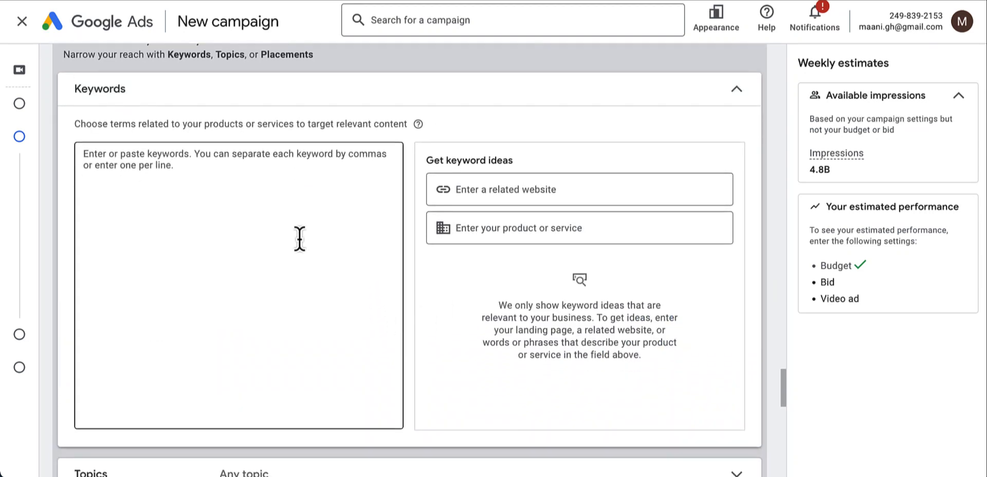
scroll(298, 237, down, 2)
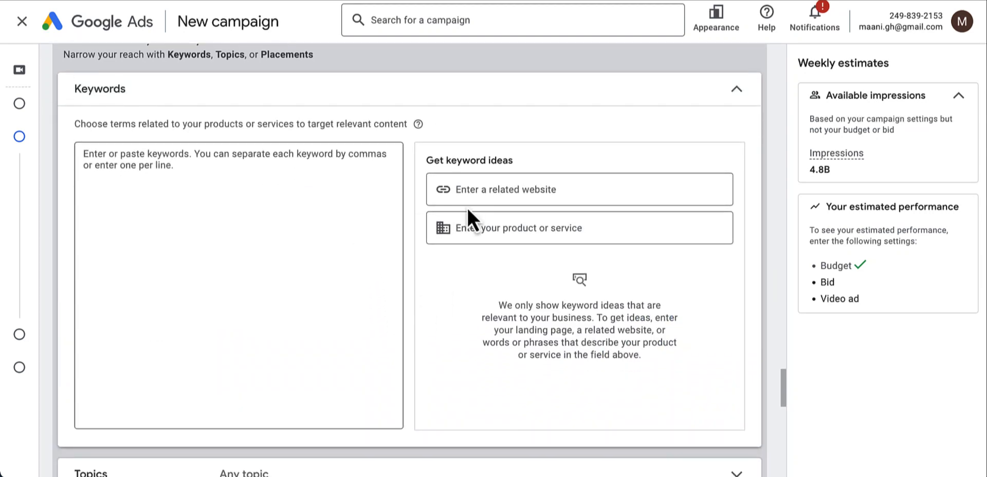
click(226, 191)
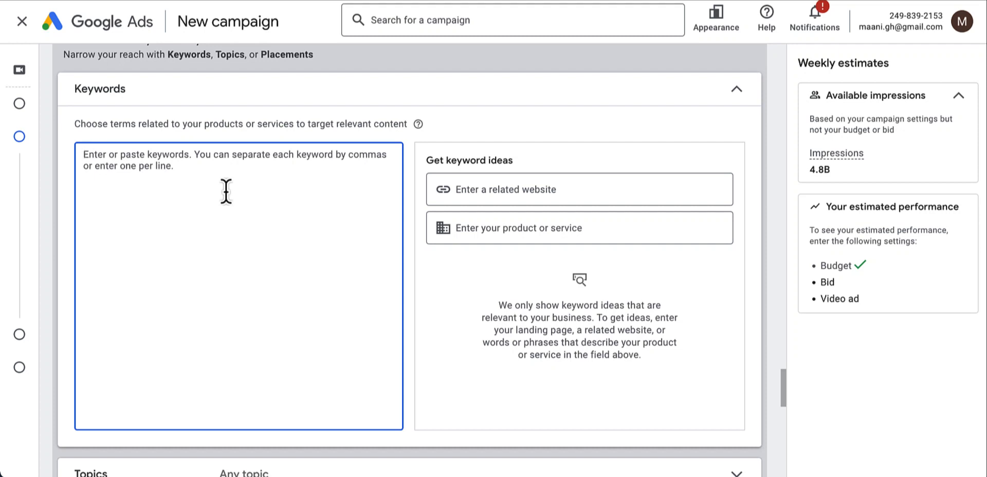
text([])
key(Return)
text("")
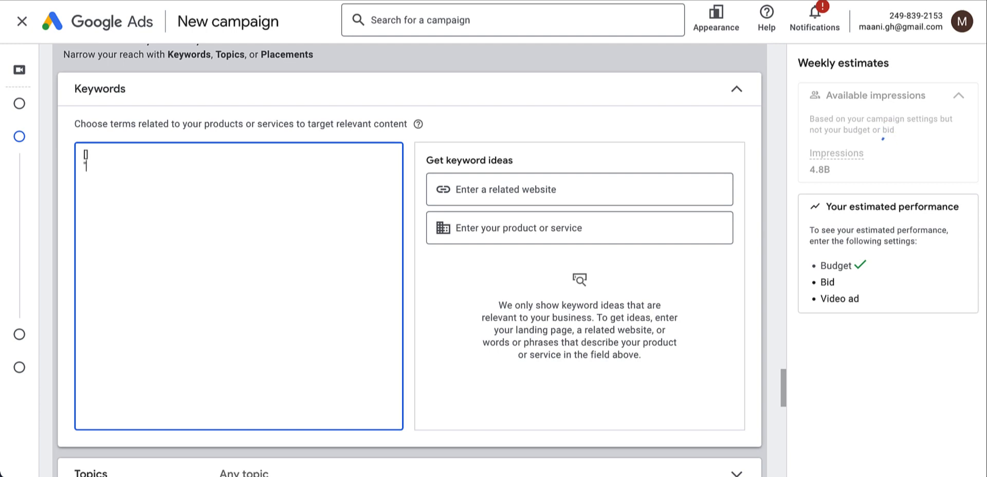
key(Left)
key(Return)
text(+)
click(100, 156)
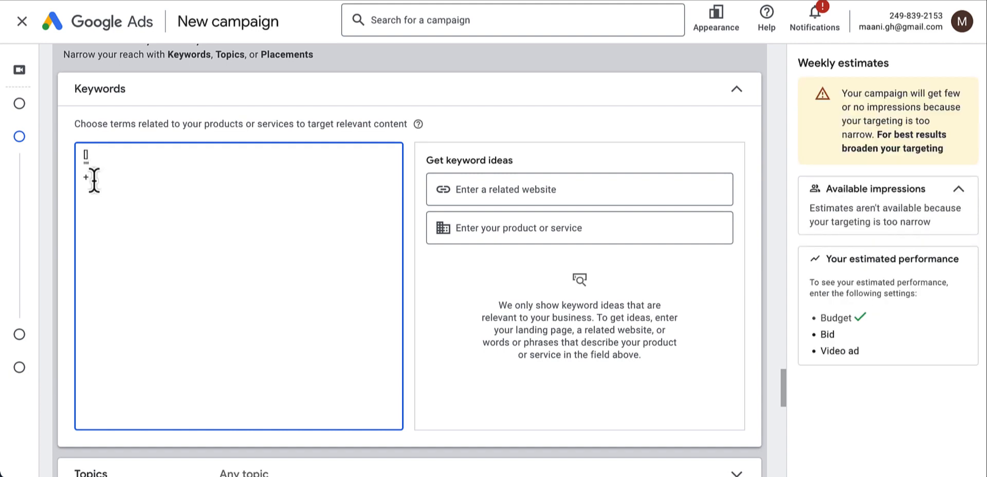
- Clear all the symbols from the ad group's keyword list
click(94, 180)
key(BackSpace)
key(BackSpace)
key(BackSpace)
key(BackSpace)
key(BackSpace)
key(BackSpace)
key(BackSpace)
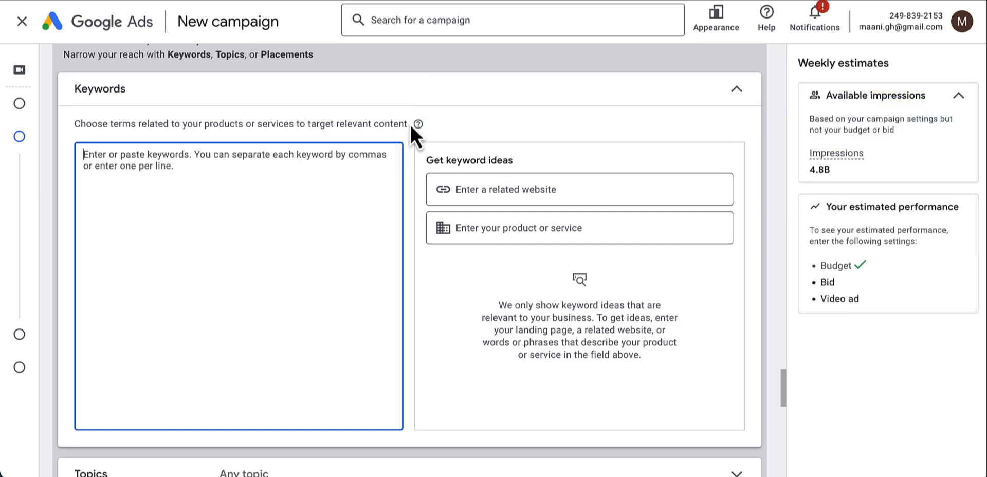
- Examine the topic categories available for the ad group's content targeting
scroll(411, 127, down, 4)
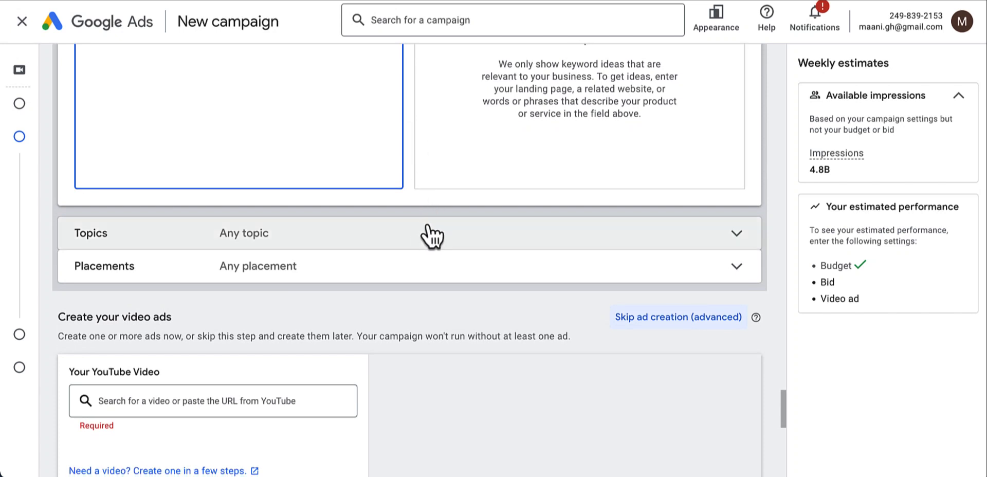
click(432, 235)
scroll(419, 250, down, 3)
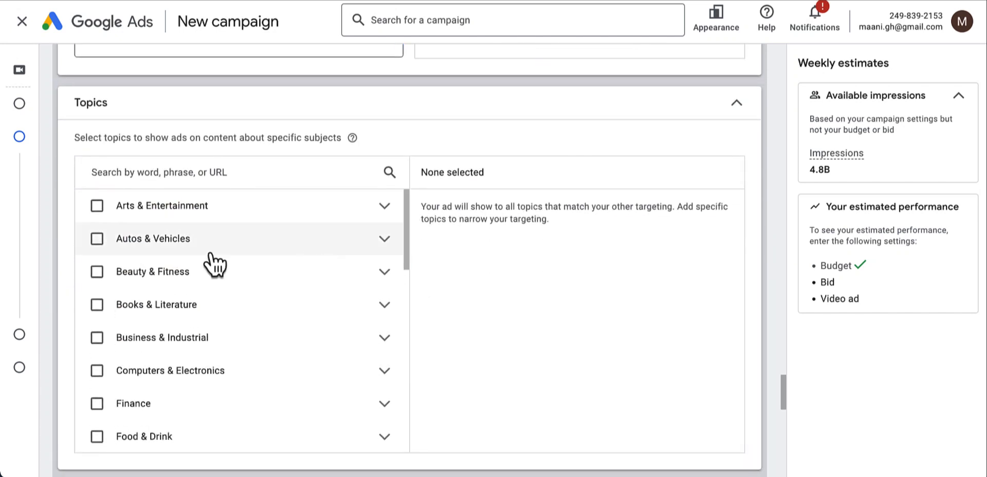
scroll(180, 263, down, 3)
scroll(386, 106, down, 2)
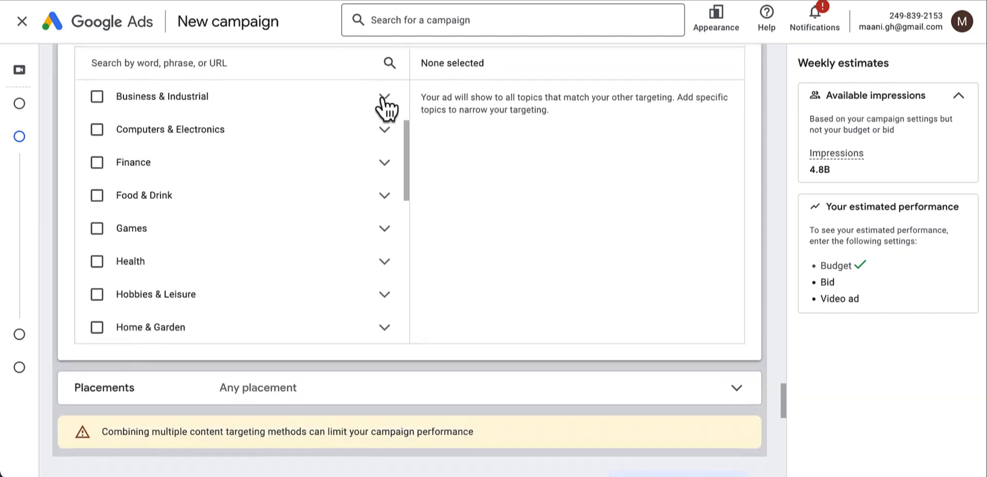
scroll(391, 128, down, 3)
- Examine the placement targeting options, including YouTube channels and the manual entry of placement URLs
click(461, 215)
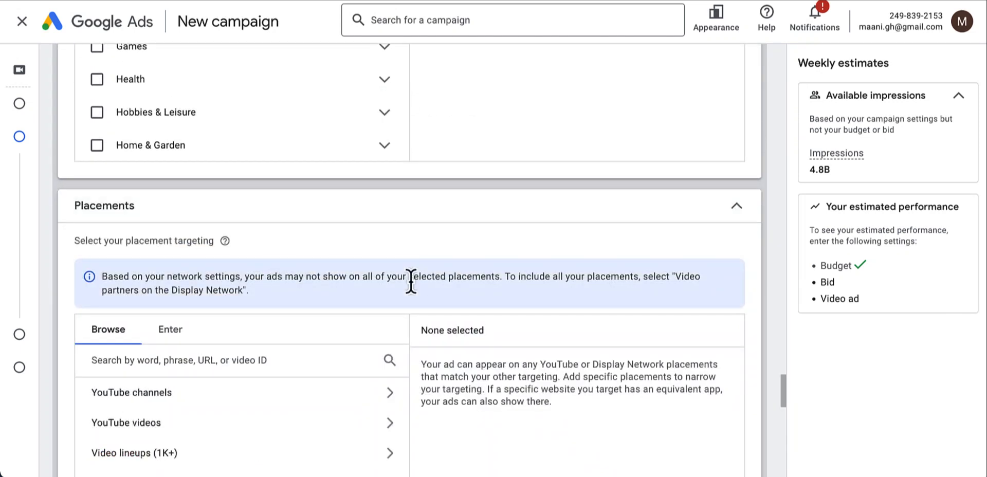
scroll(411, 282, down, 2)
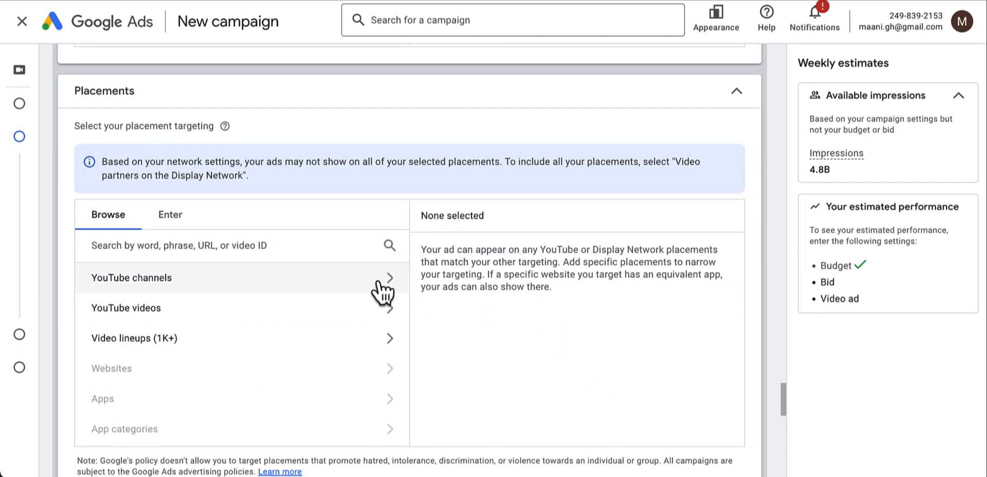
click(385, 288)
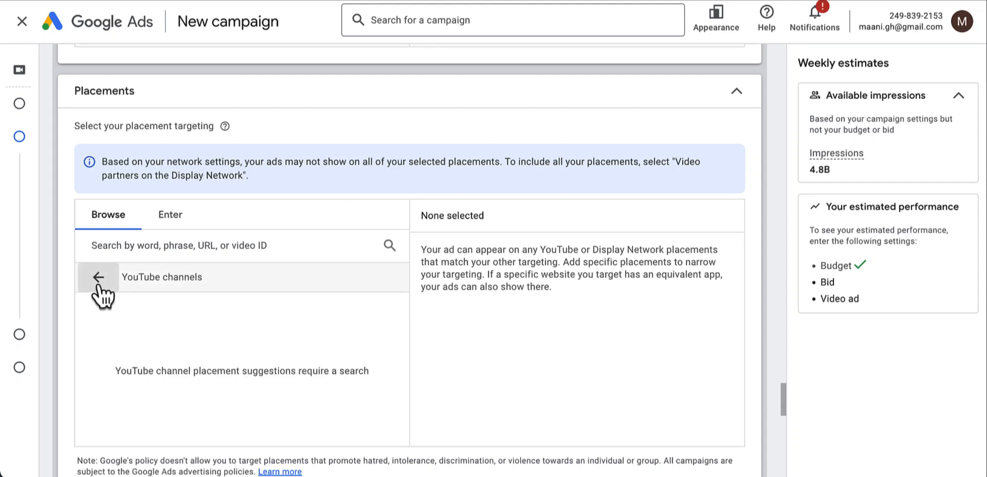
click(170, 215)
click(105, 216)
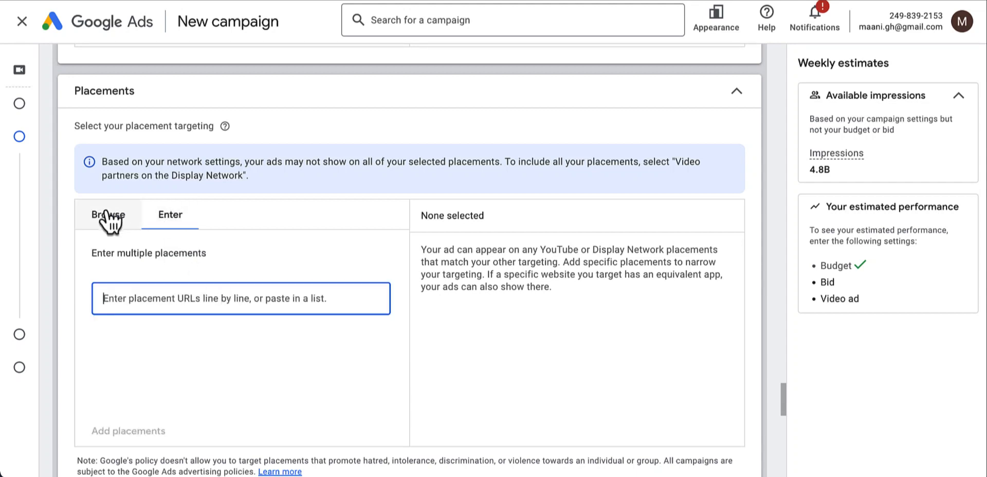
click(97, 278)
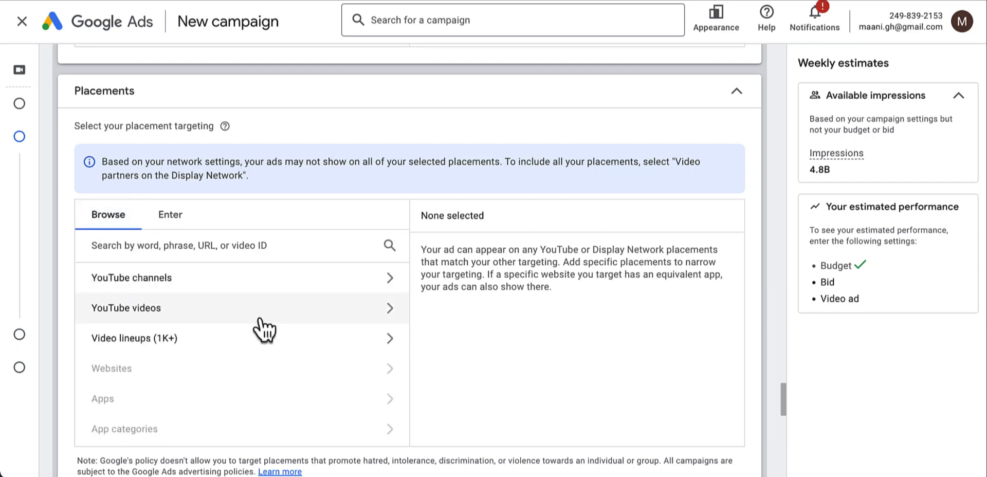
scroll(264, 331, down, 1)
scroll(284, 278, down, 1)
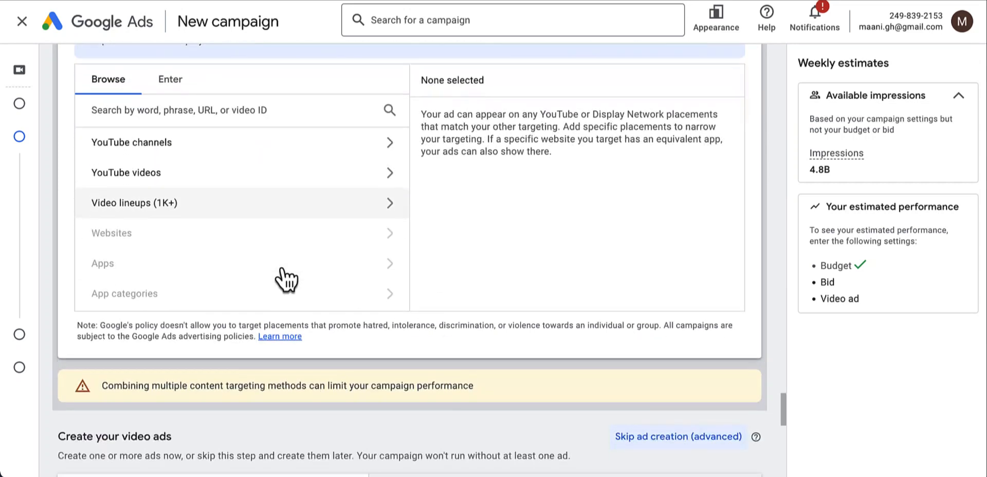
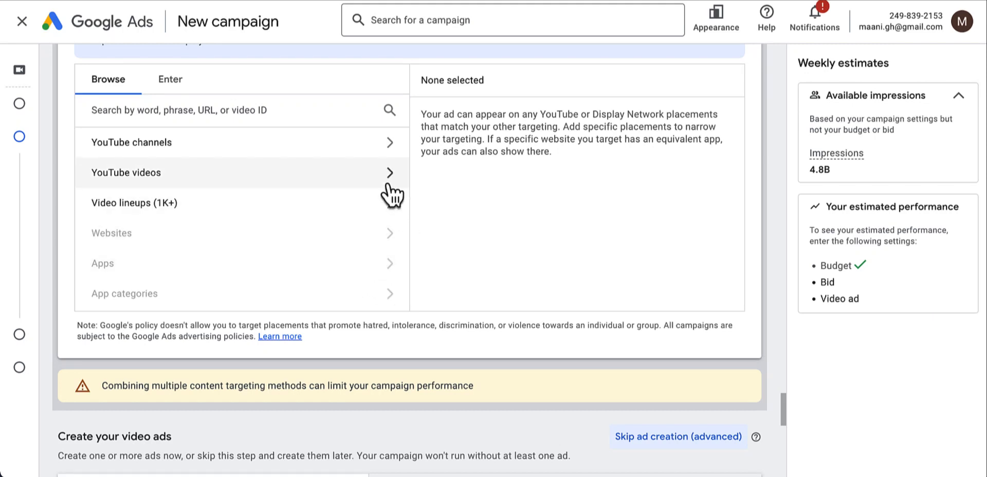
scroll(391, 195, down, 5)
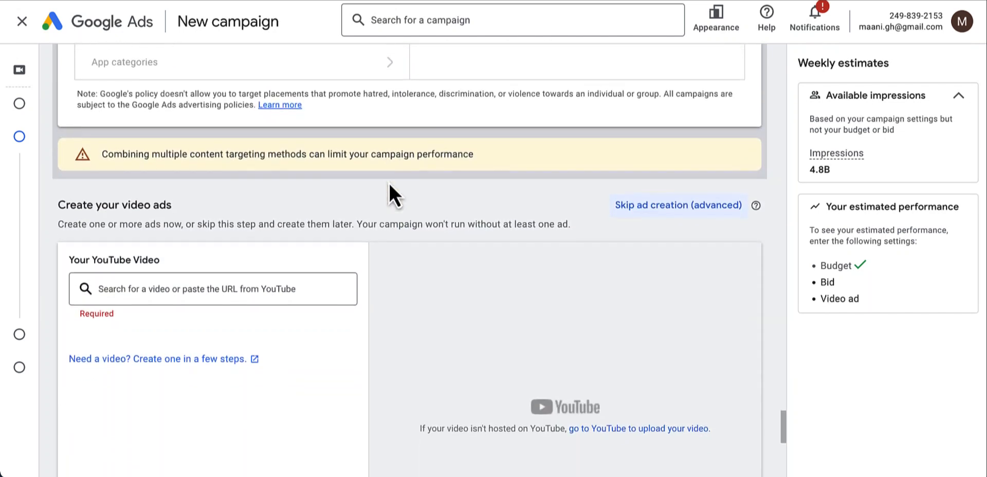
scroll(389, 183, down, 1)
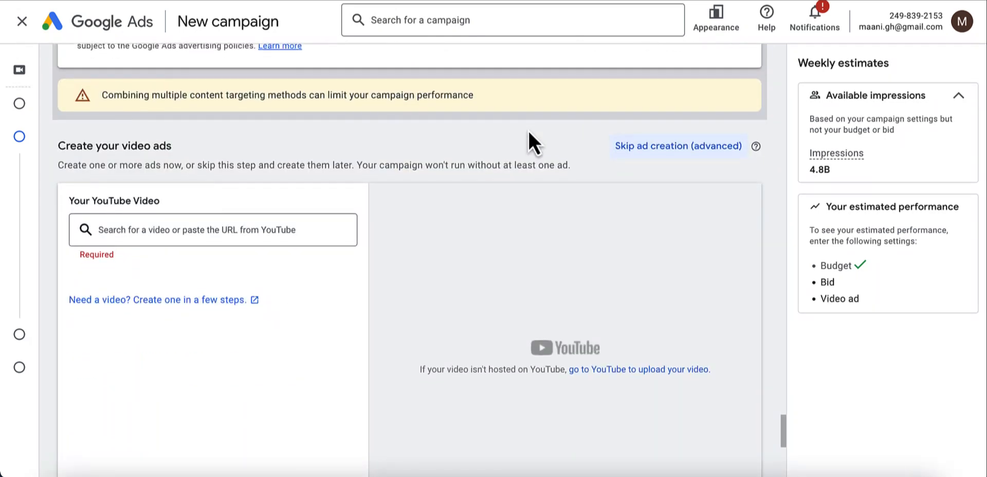
scroll(529, 130, down, 1)
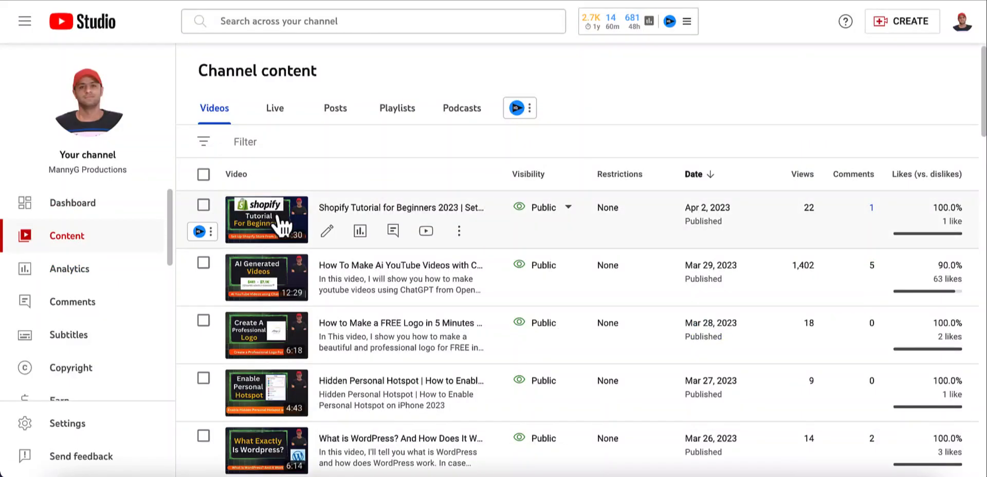
click(459, 230)
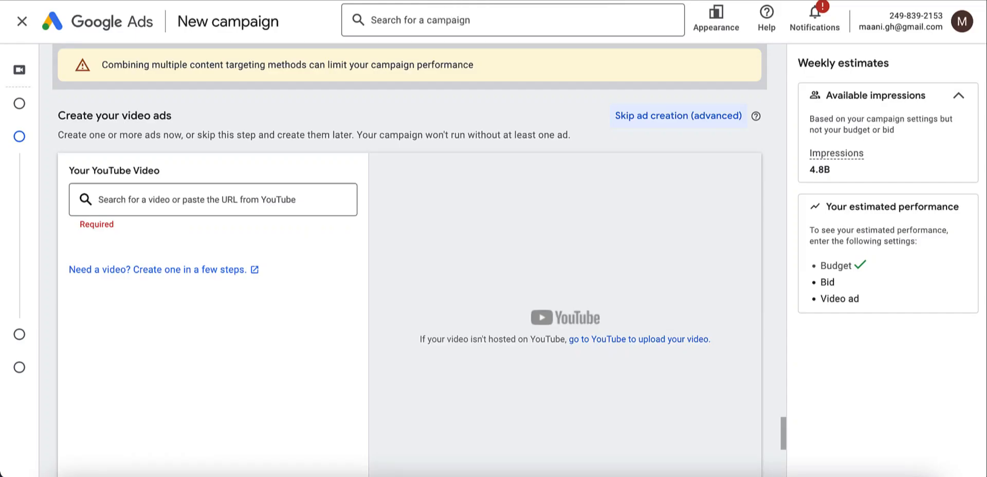
click(267, 203)
text(https://youtu.be/40zJBdCqaMk)
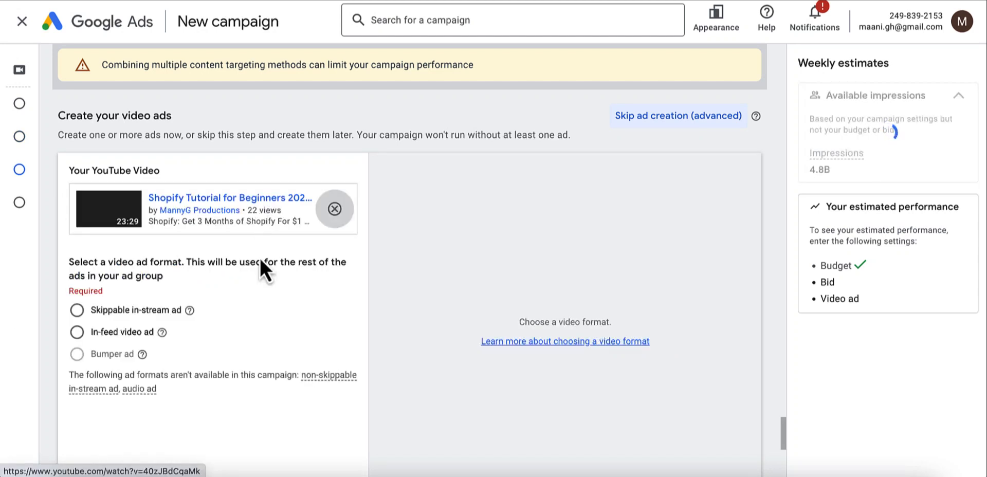
- Compare the previews of the skippable in-stream and in-feed video formats and choose Skippable in-stream ad
scroll(217, 204, down, 1)
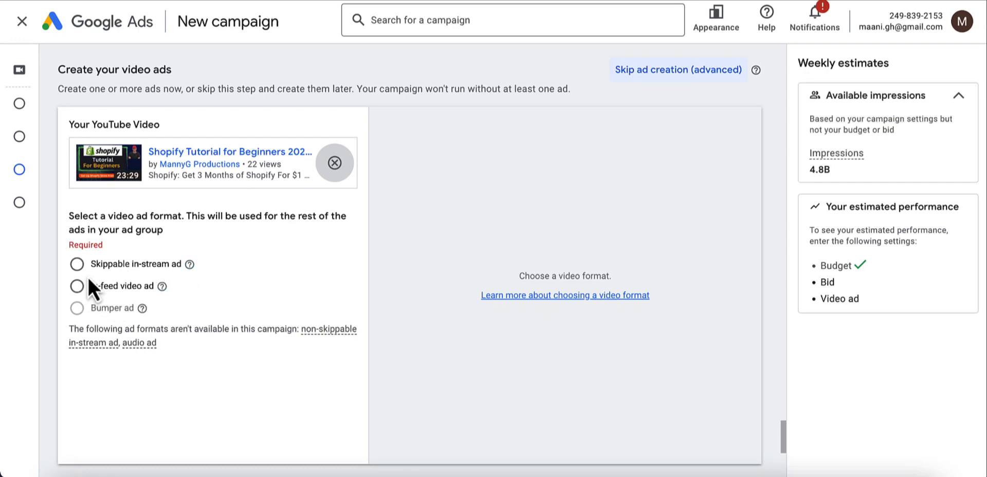
click(77, 264)
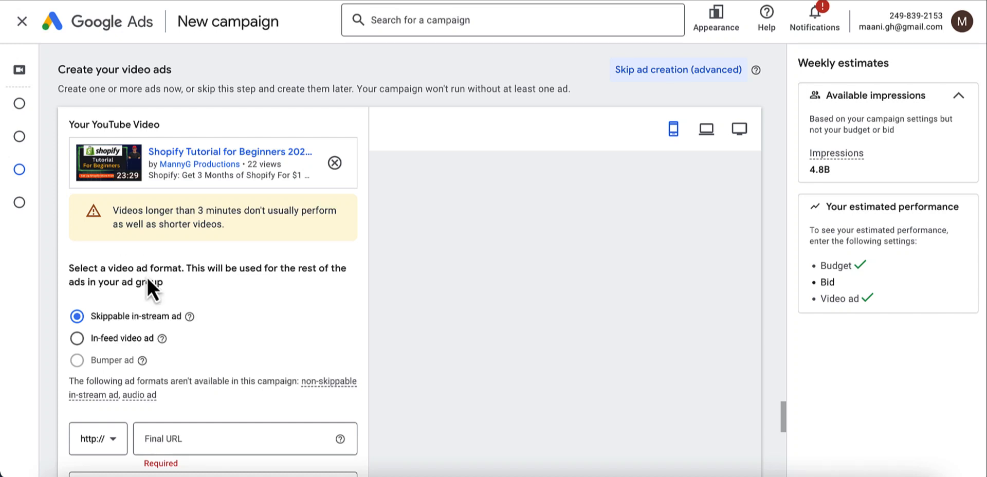
scroll(254, 310, down, 3)
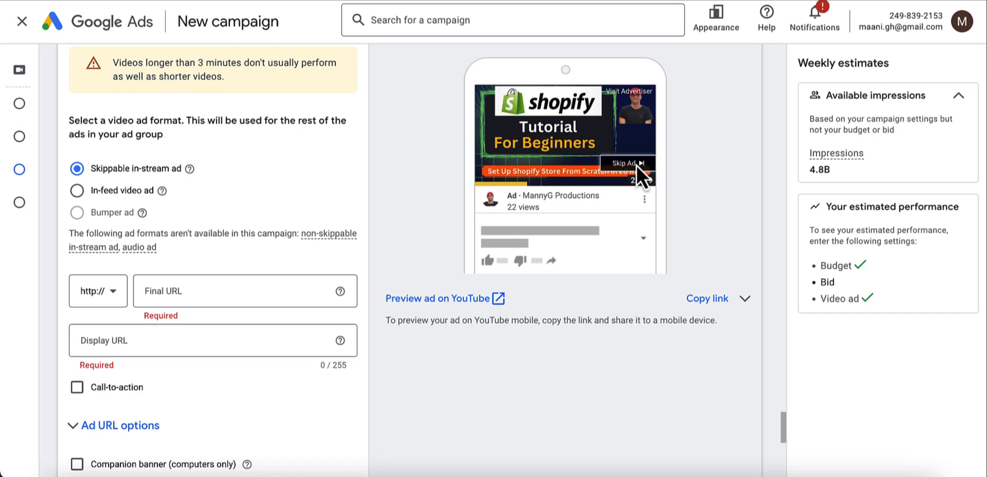
click(78, 191)
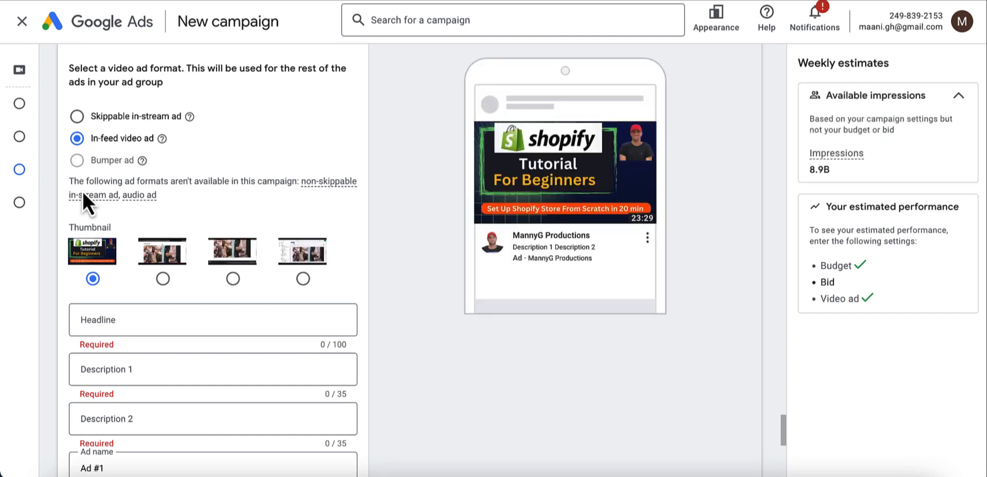
click(77, 117)
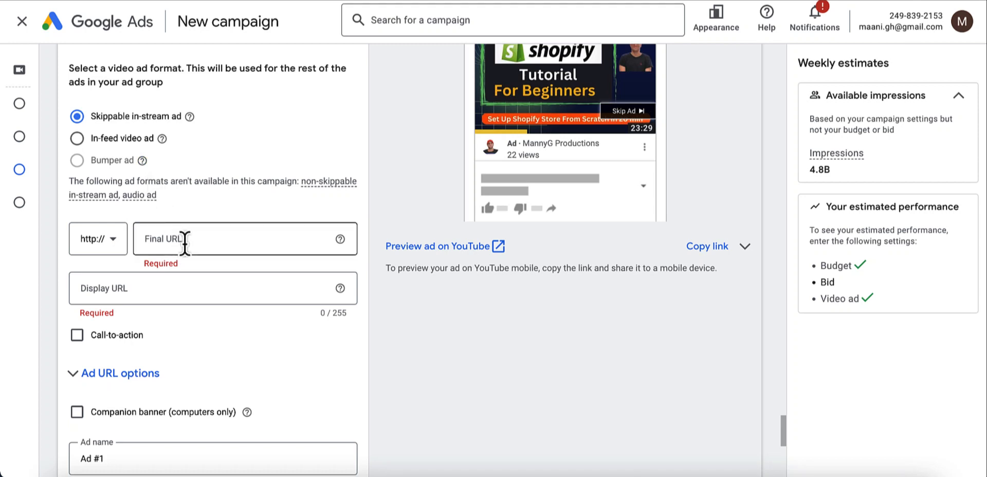
scroll(185, 242, up, 1)
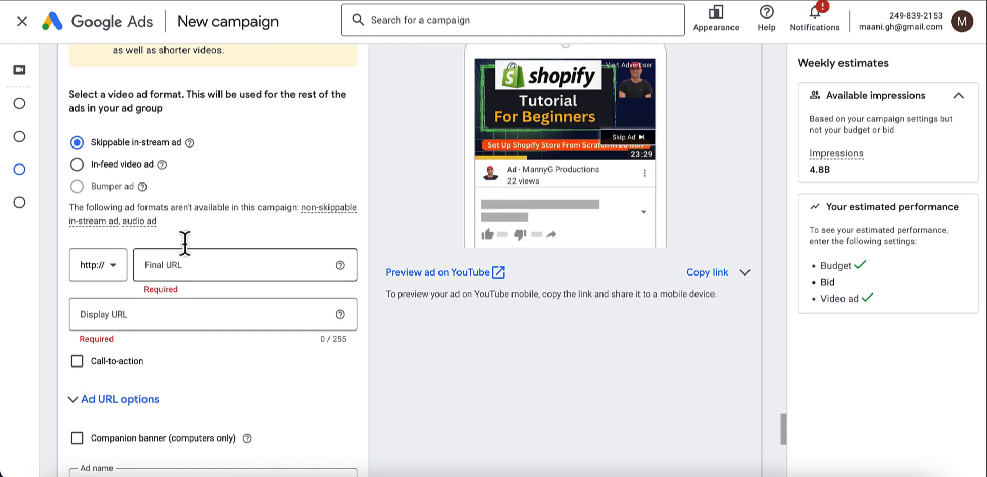
click(189, 263)
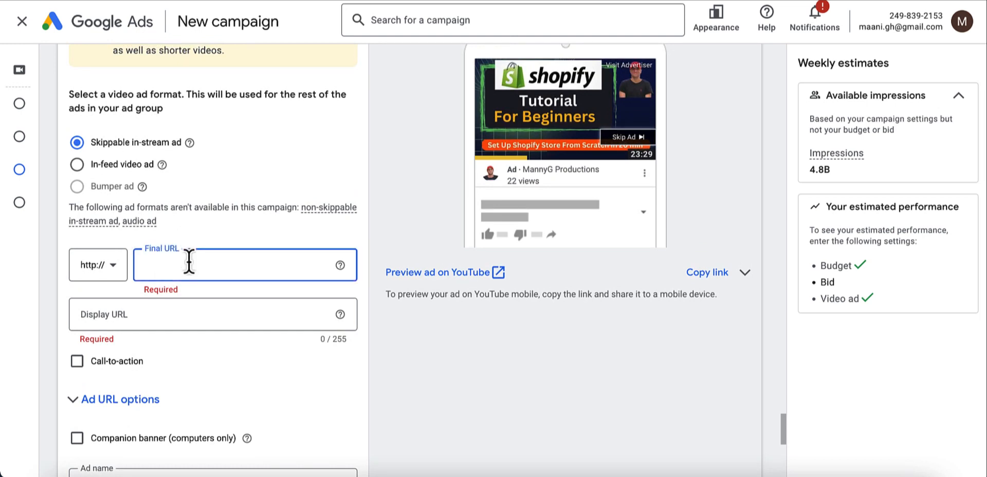
text(youtu.be/40zJBdCqaMk)
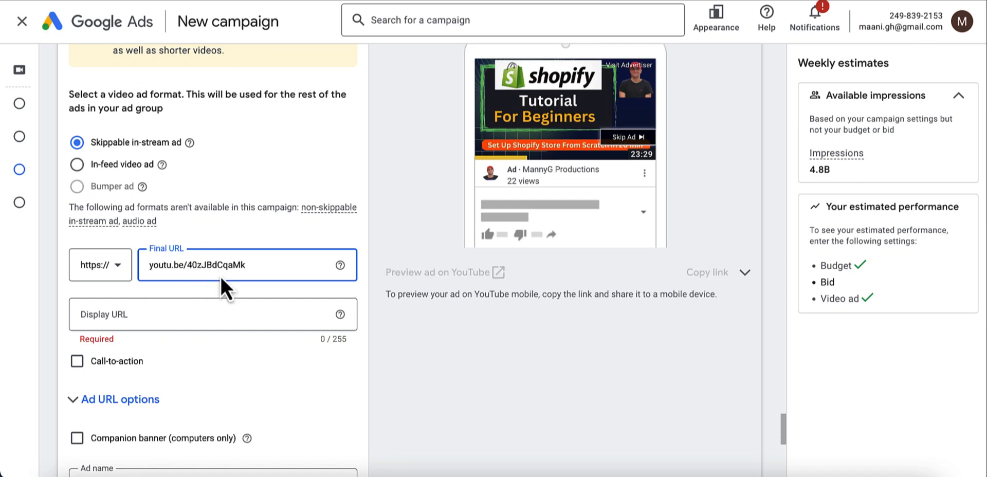
scroll(220, 277, down, 1)
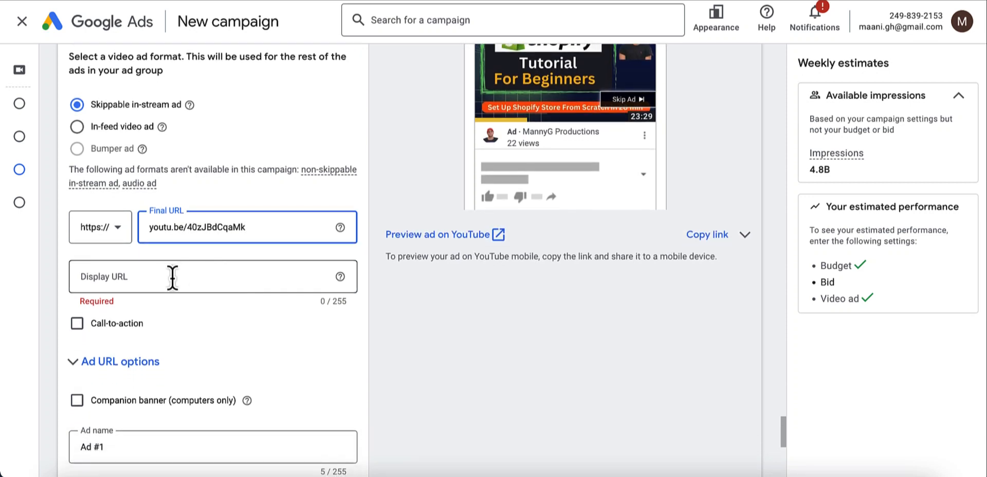
click(172, 277)
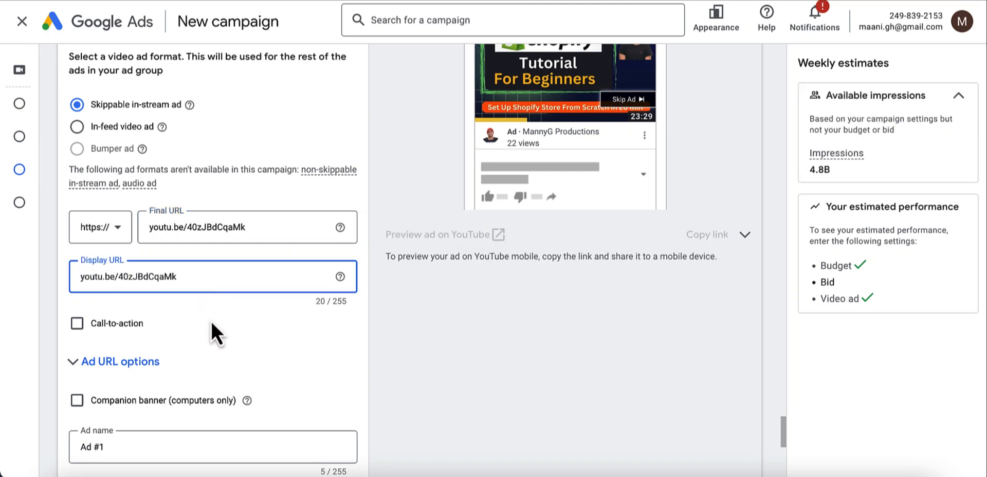
- Enable the video ad's call-to-action option to view its fields and turn it off again
scroll(211, 321, down, 1)
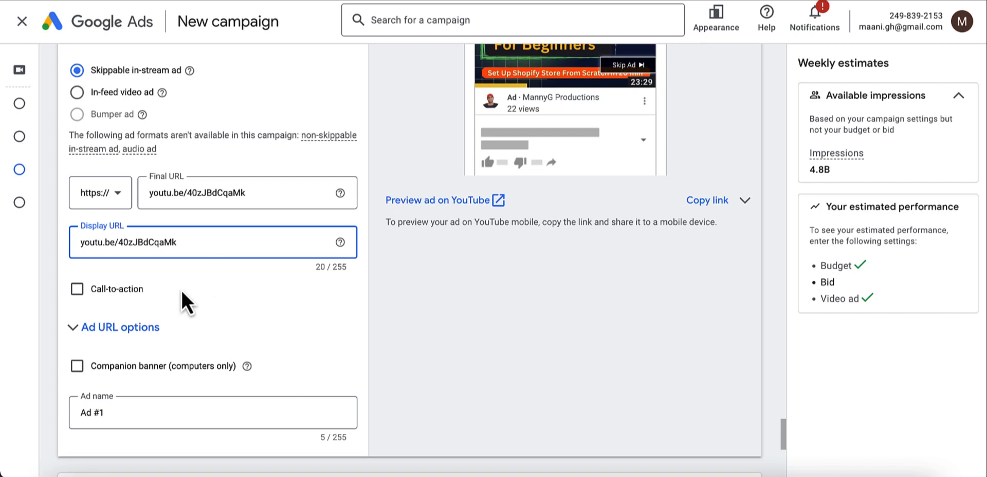
scroll(186, 306, down, 1)
click(77, 252)
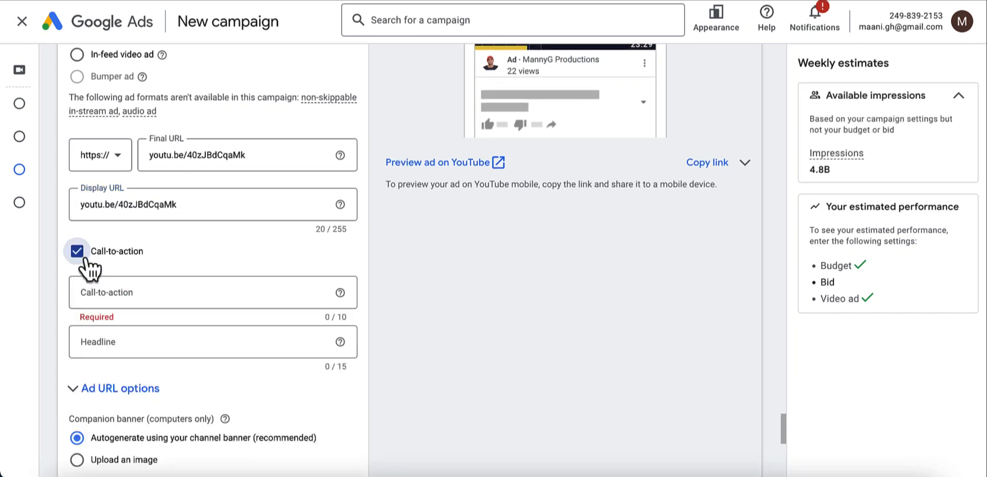
click(87, 259)
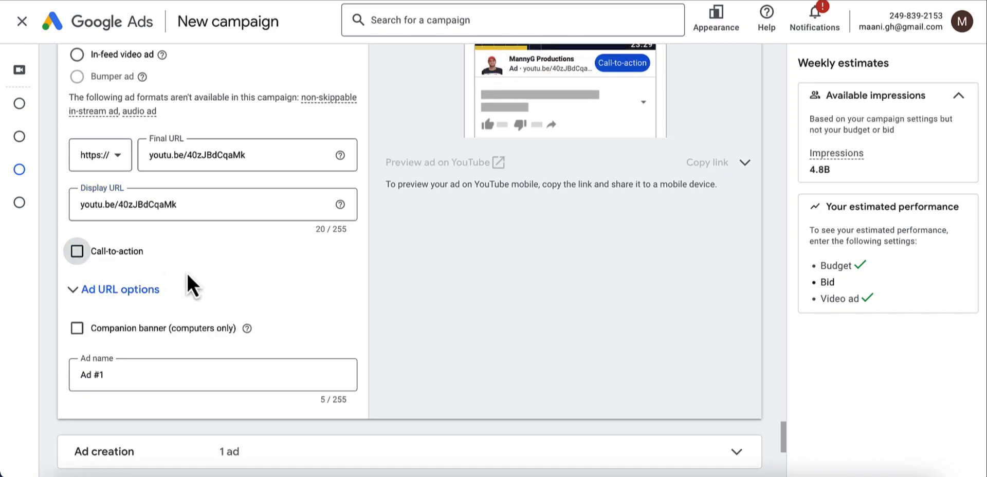
scroll(187, 273, down, 2)
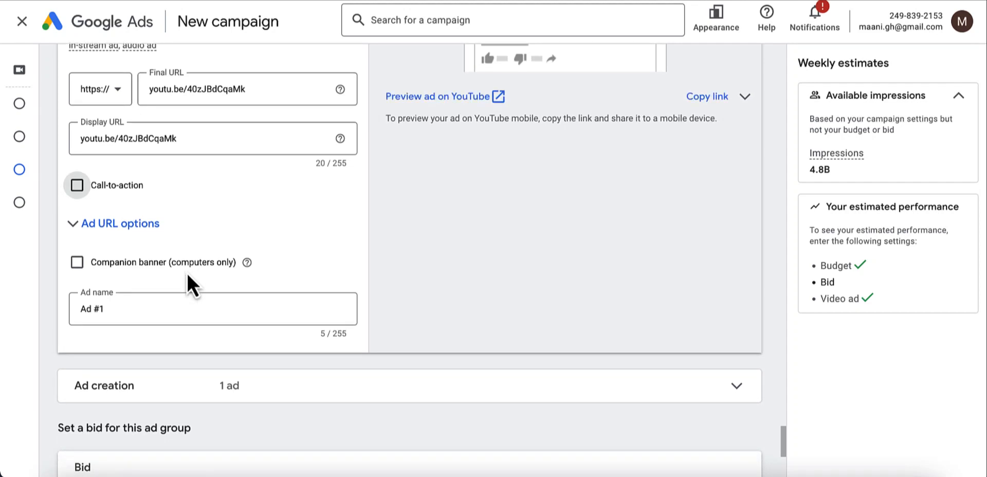
- Rename the video ad as "Ad Shopify tutorial" and expand the ad creation section to check the ad
click(118, 307)
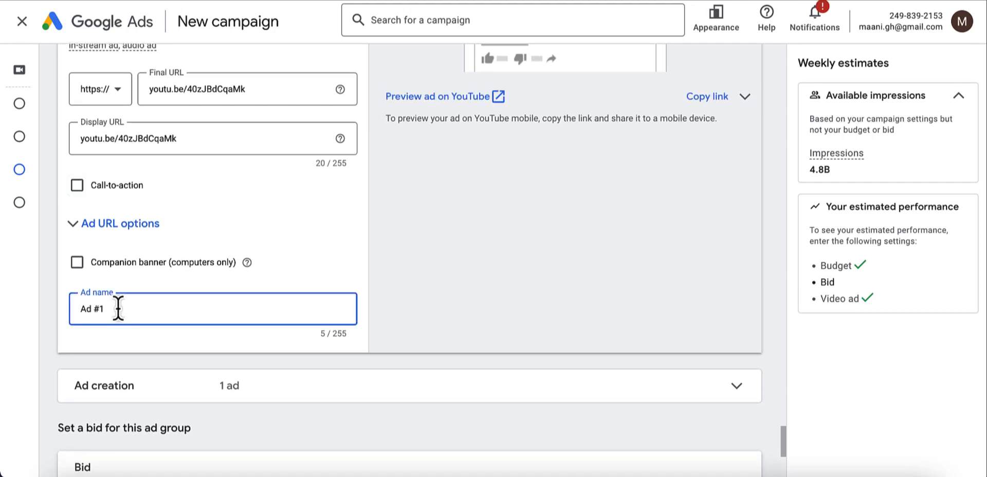
key(BackSpace)
key(BackSpace)
text(Shopif)
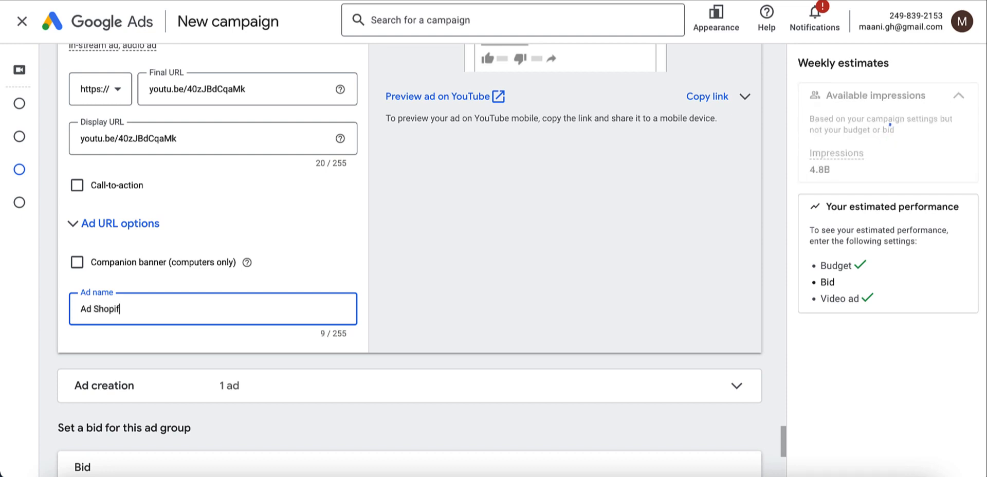
text(y tutorial)
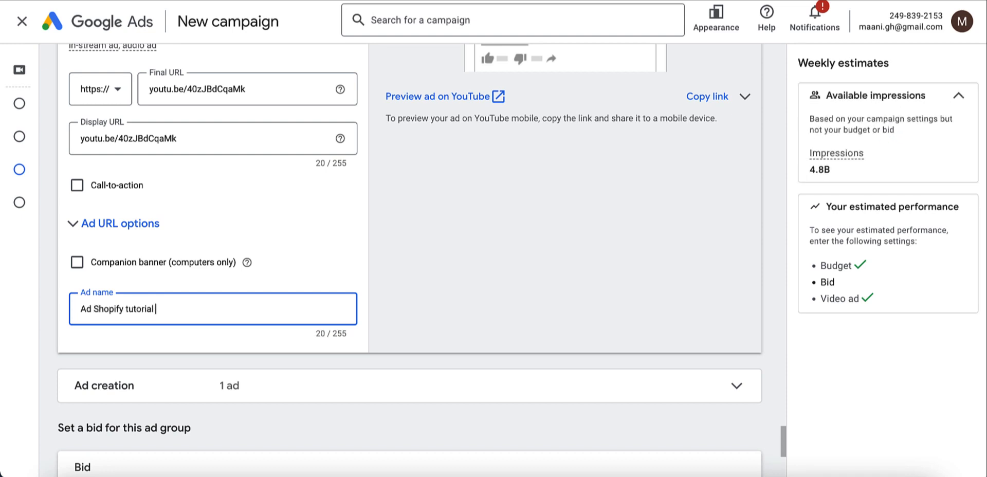
scroll(428, 244, down, 3)
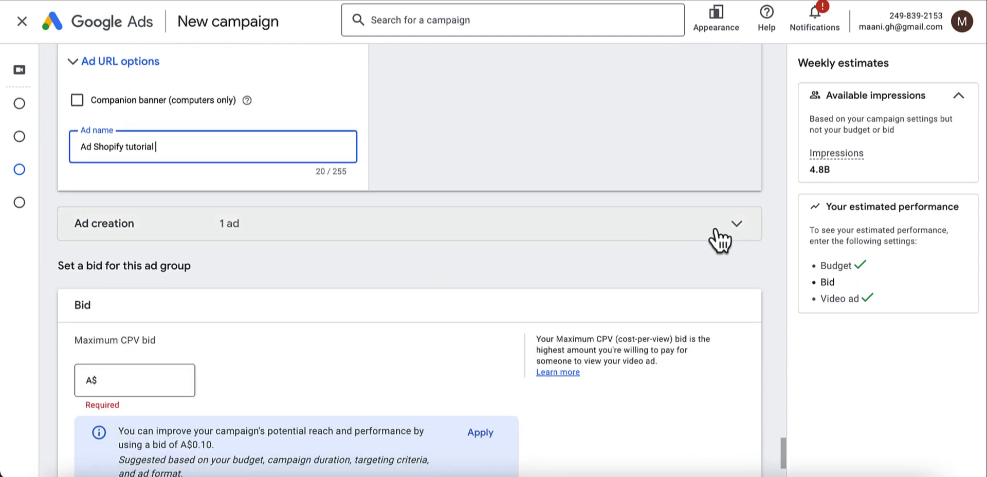
click(737, 232)
scroll(512, 220, down, 2)
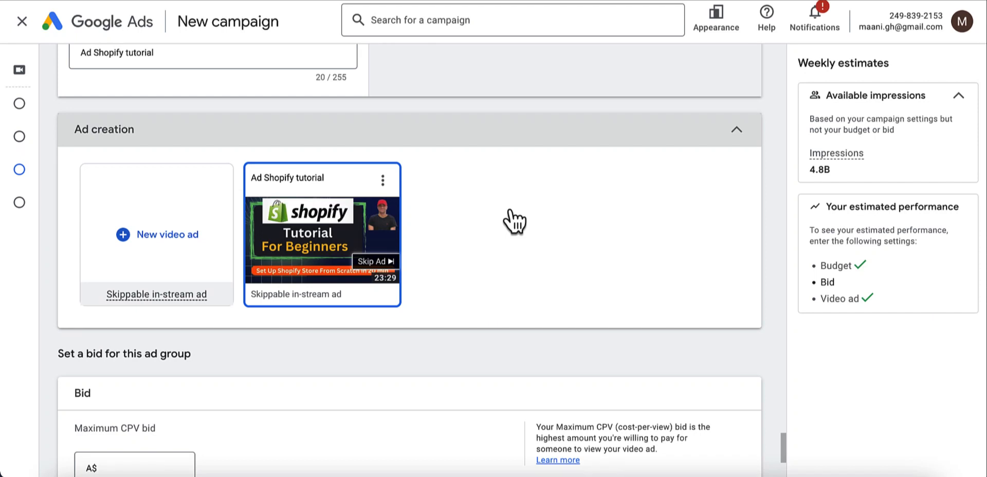
- Apply the suggested maximum CPV bid of A$0.10 to the ad group and create the campaign
scroll(512, 220, down, 4)
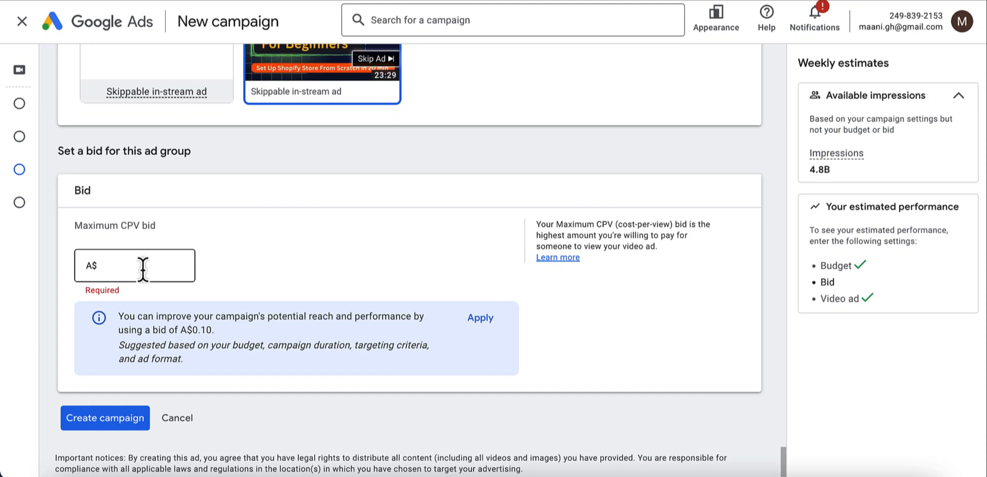
click(143, 269)
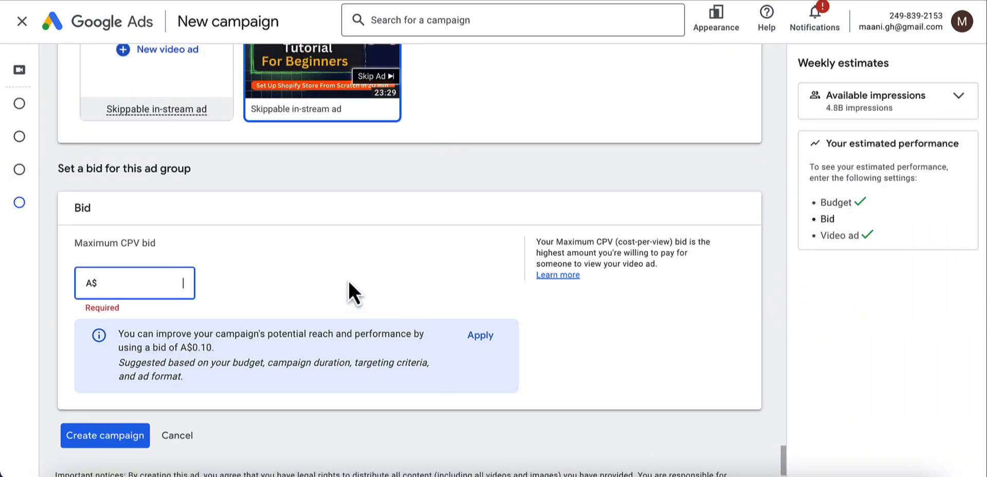
scroll(350, 288, down, 1)
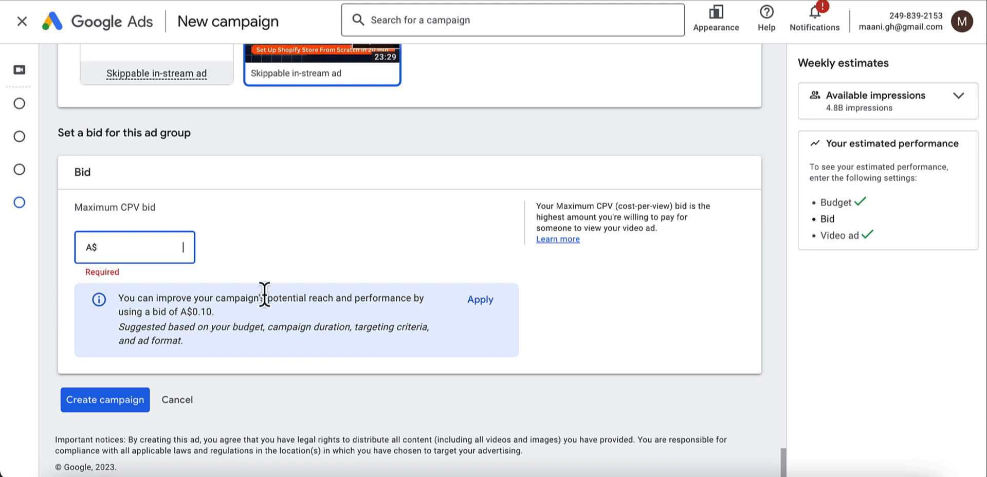
click(481, 301)
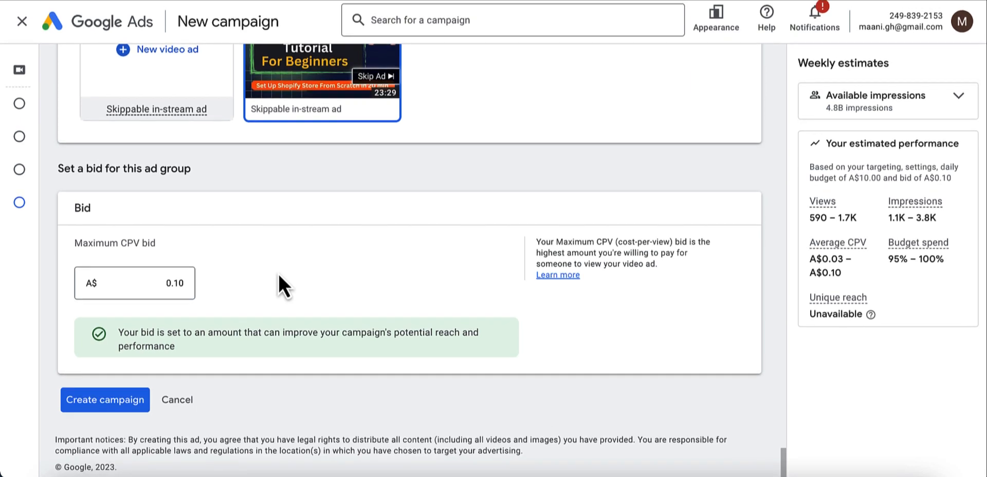
click(112, 406)
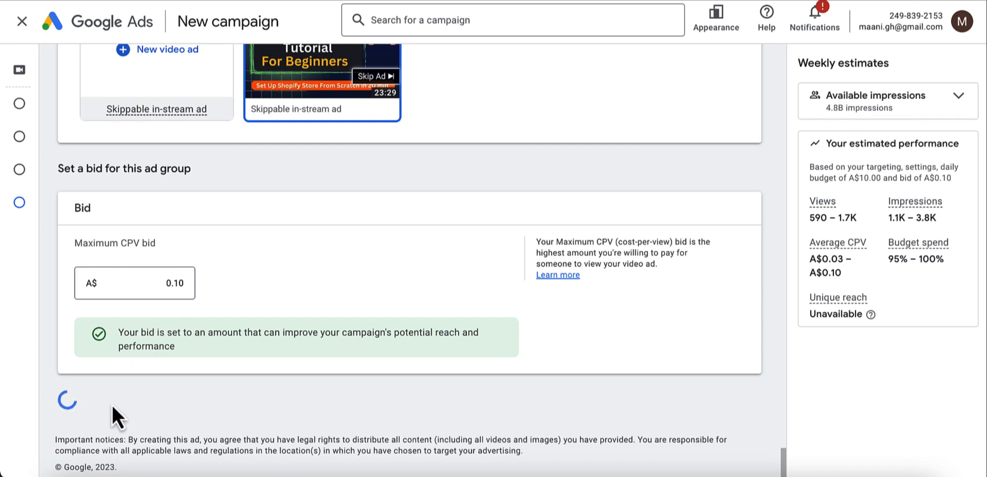